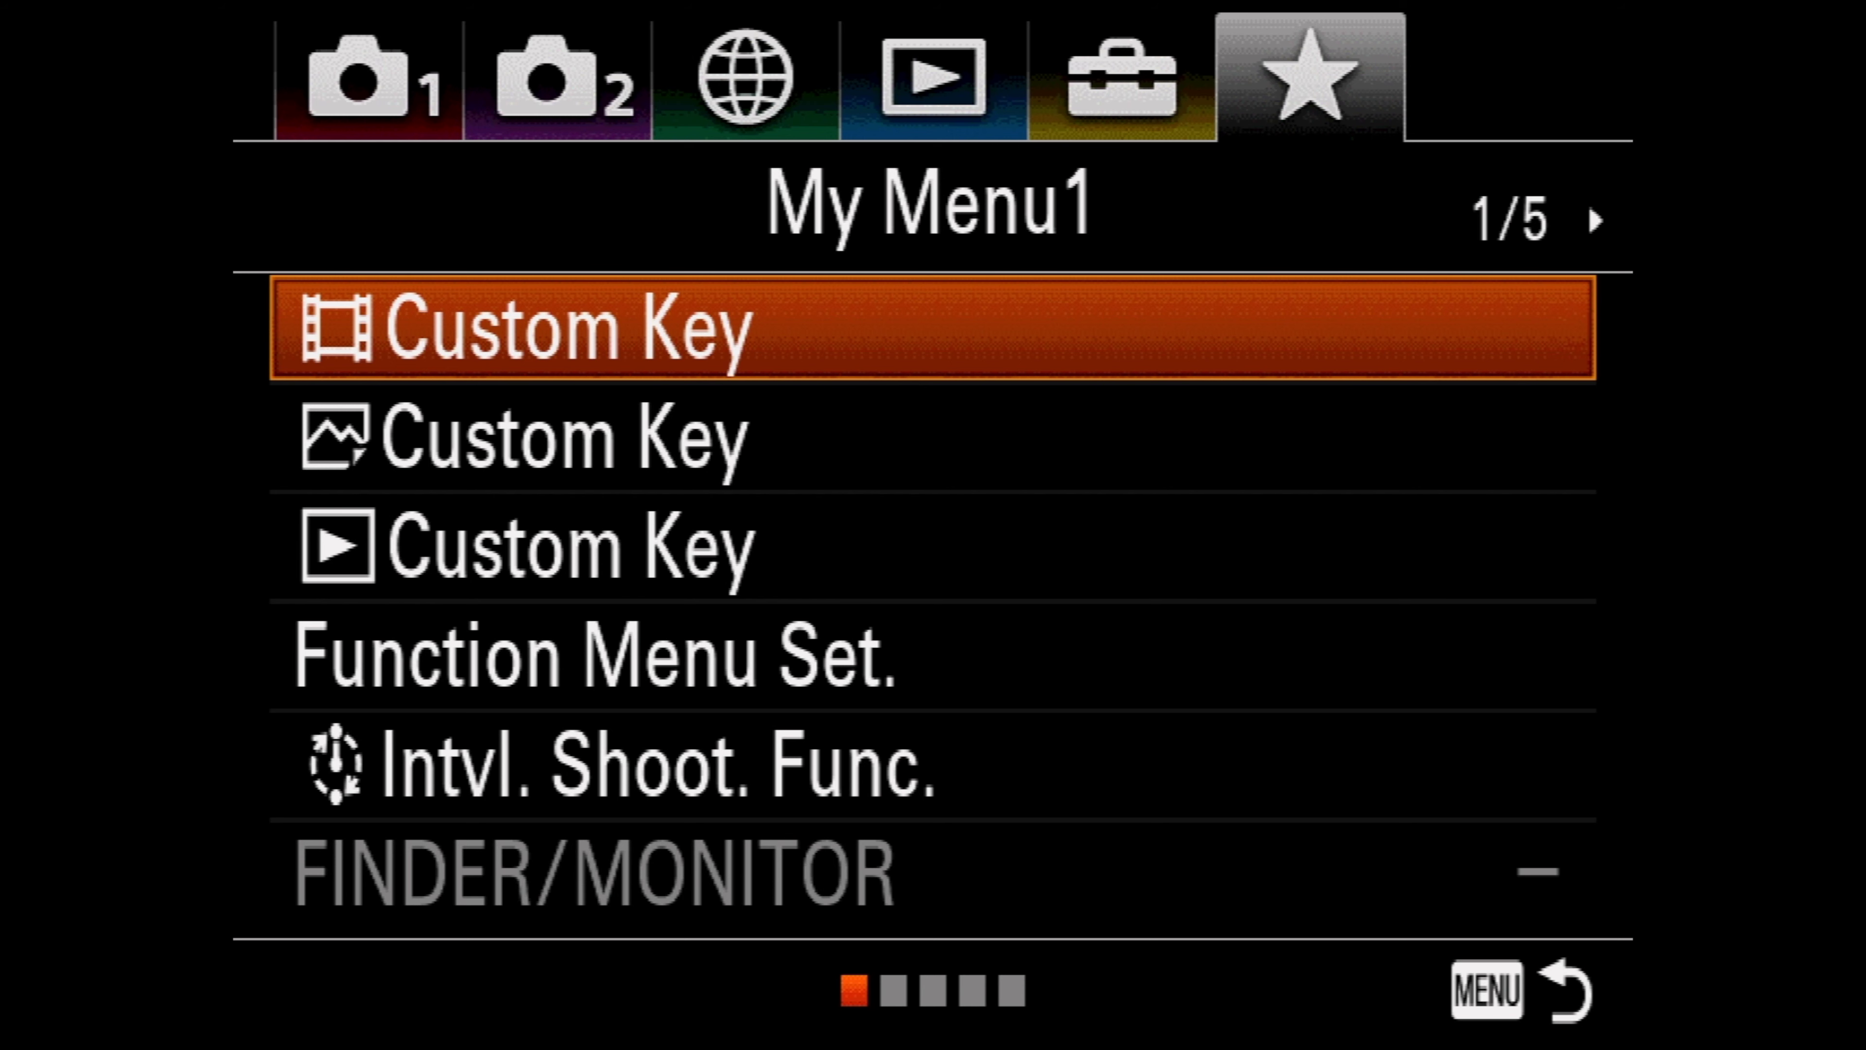
Open the movie Custom Key settings and review the assignments of the Control Wheel and Custom Buttons 1 to 3.
{"action": "key", "text": "Return"}
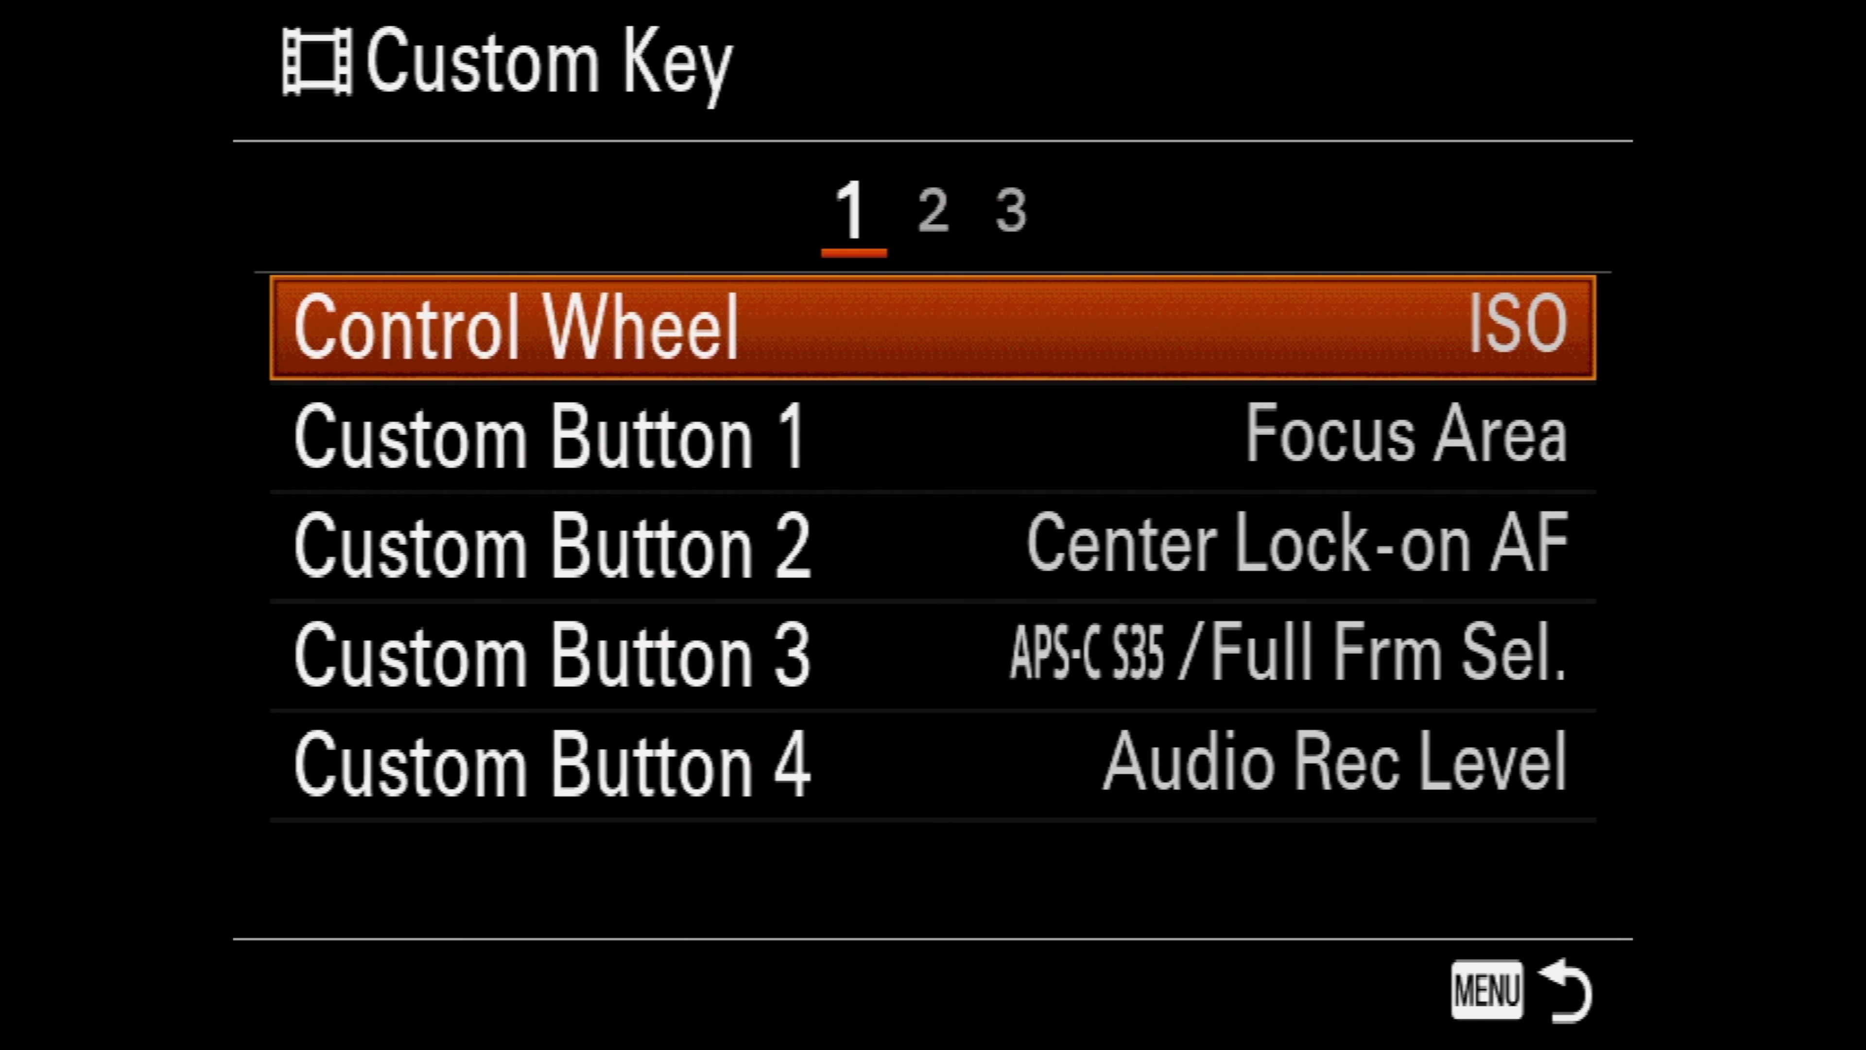
{"action": "key", "text": "Down"}
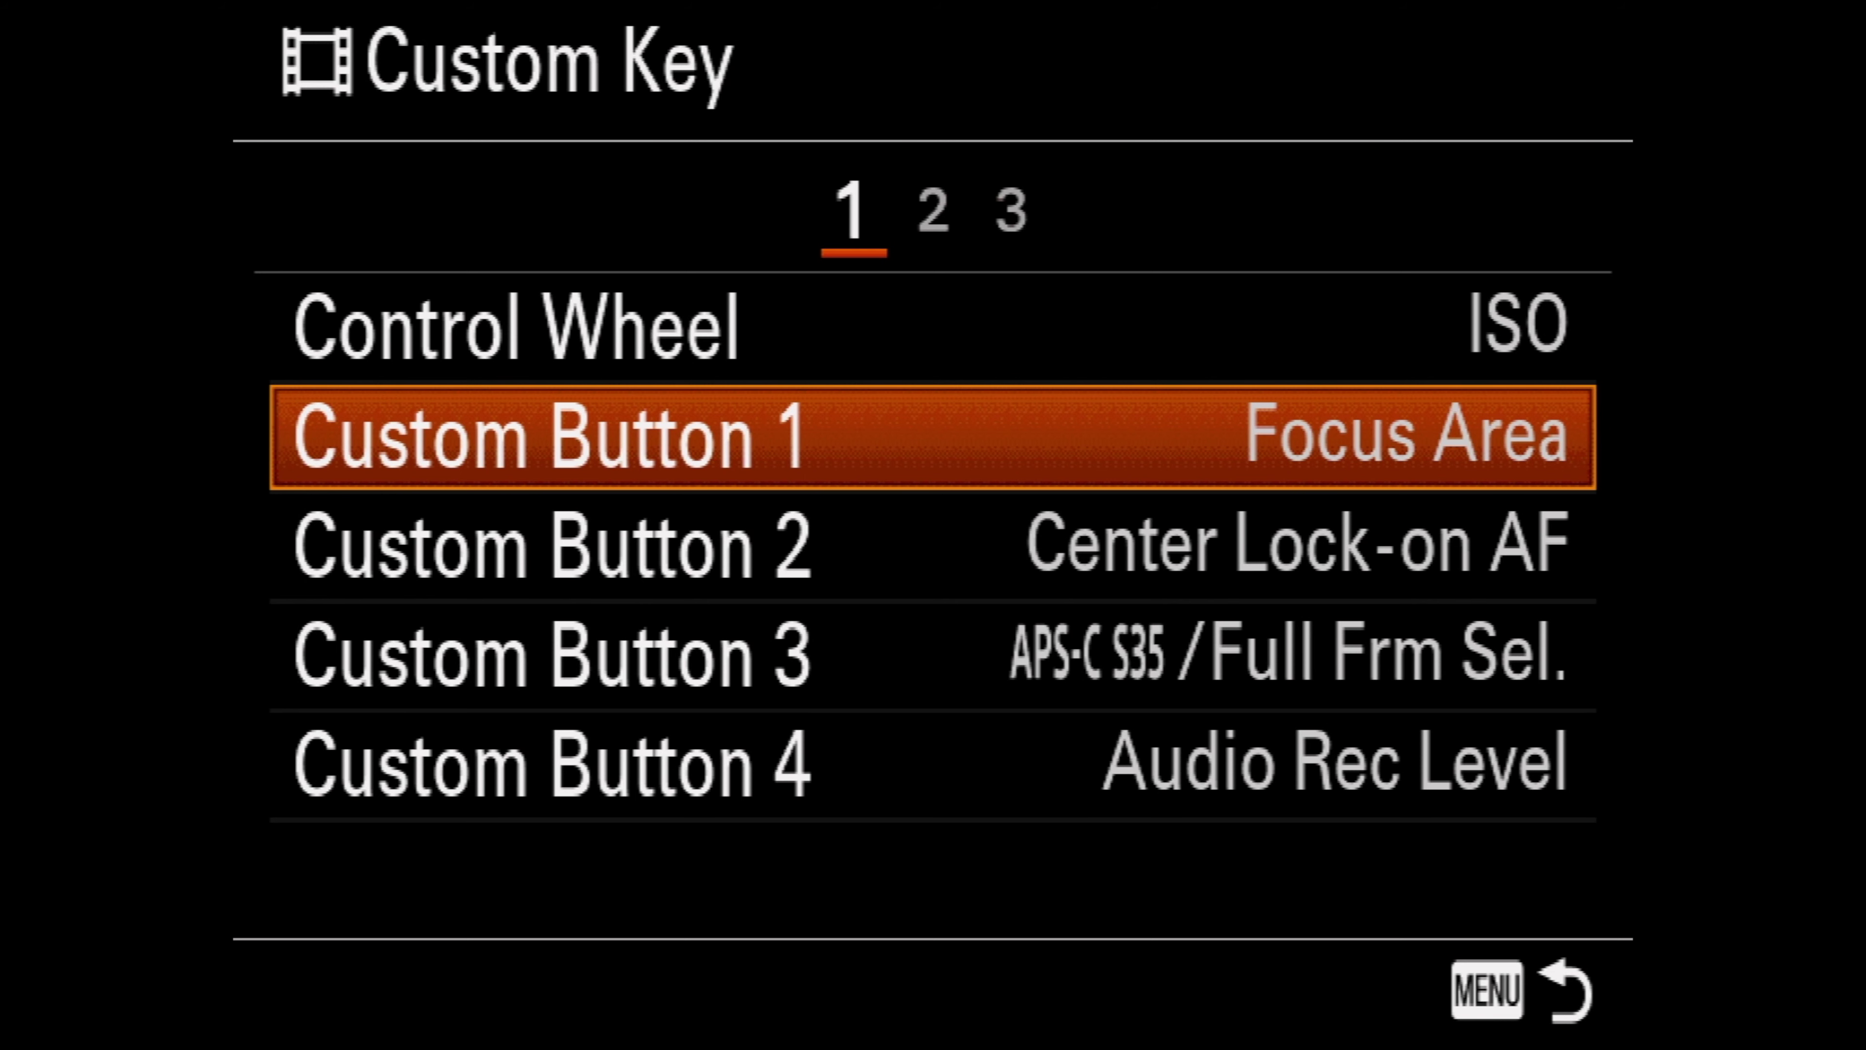
{"action": "key", "text": "Down"}
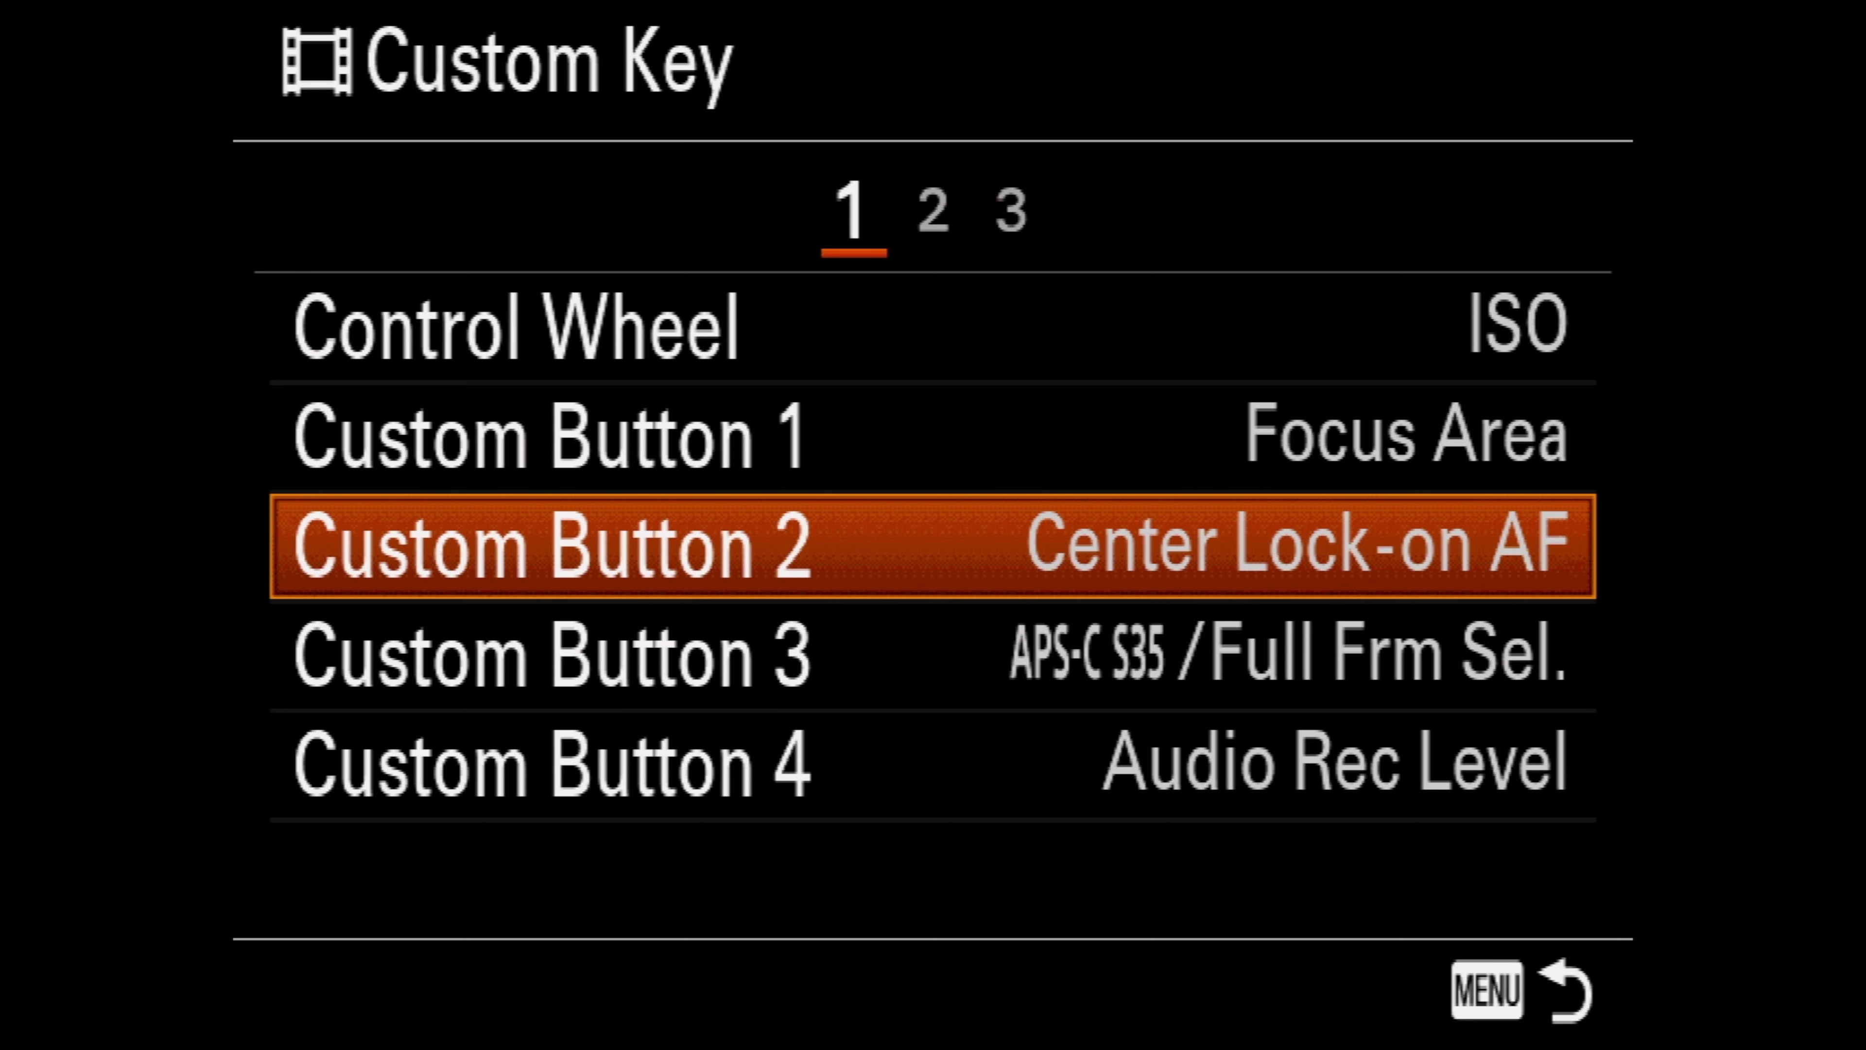
{"action": "key", "text": "Down"}
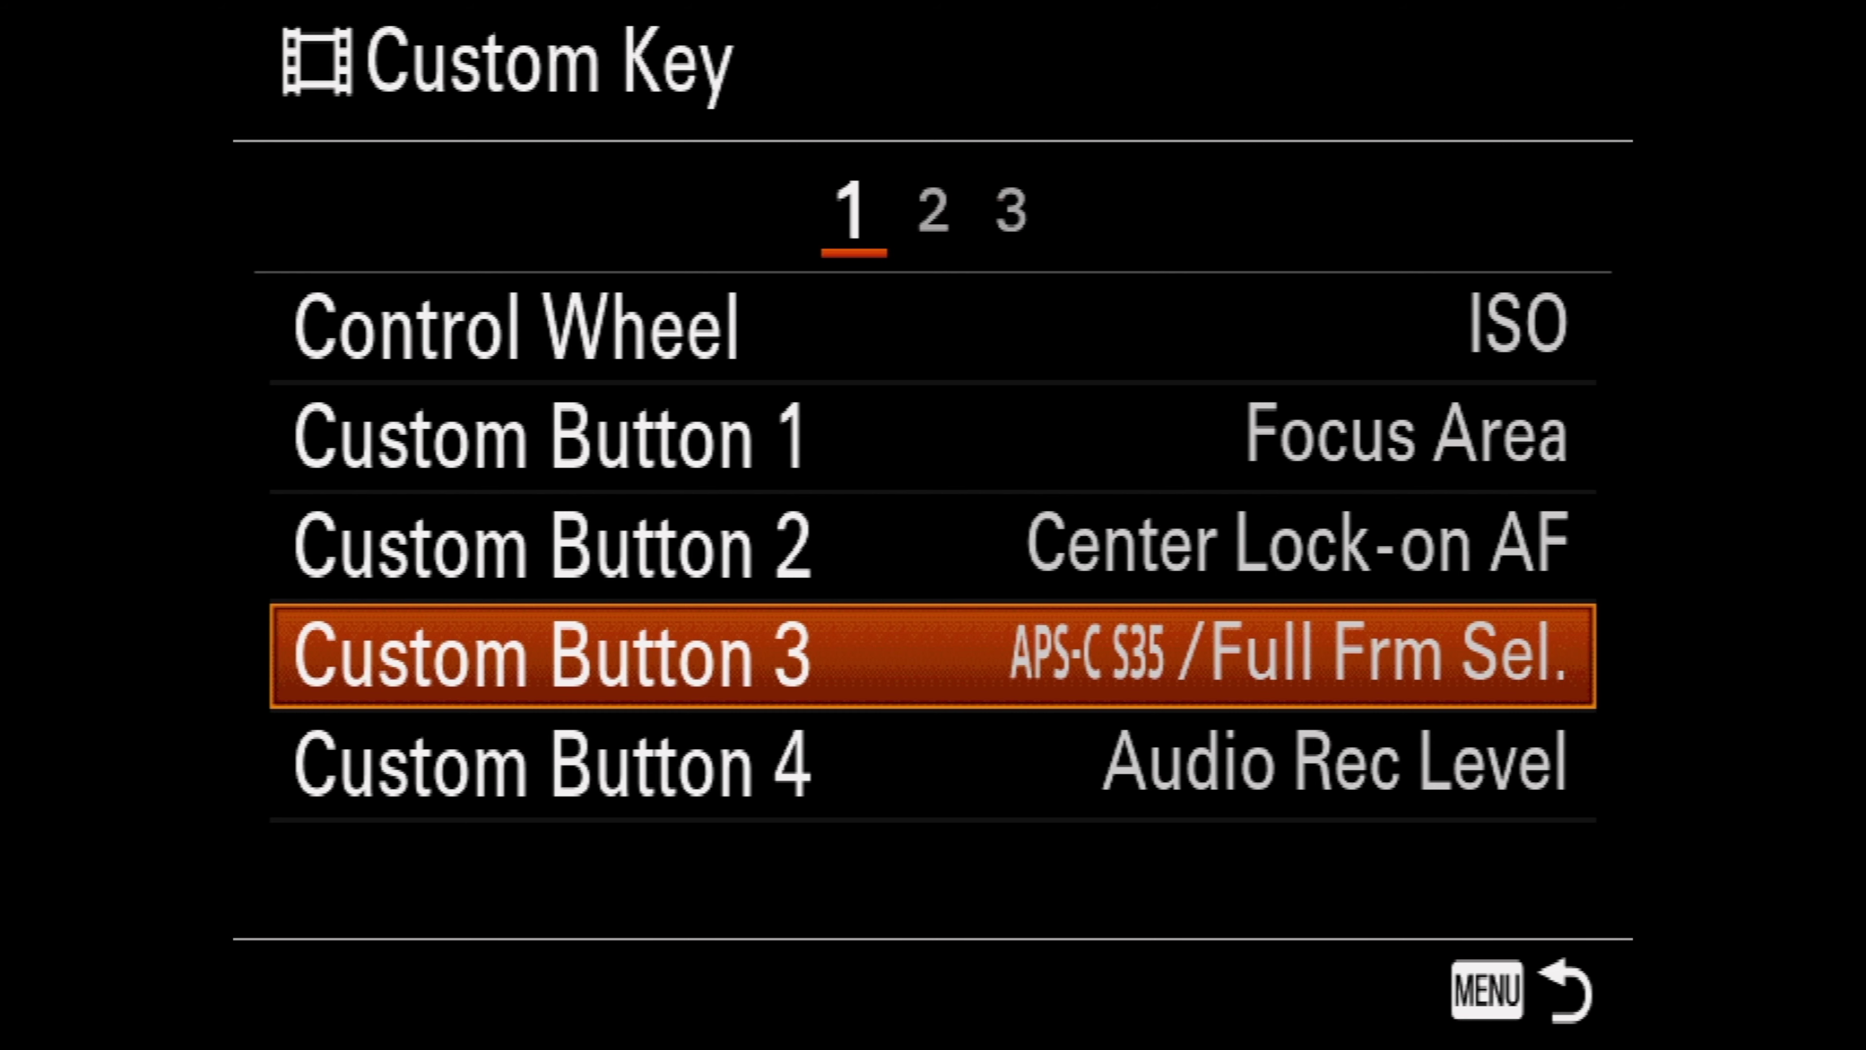
Switch the live view from the APS-C S35 crop to full frame using the assigned custom button.
{"action": "key", "text": "Escape"}
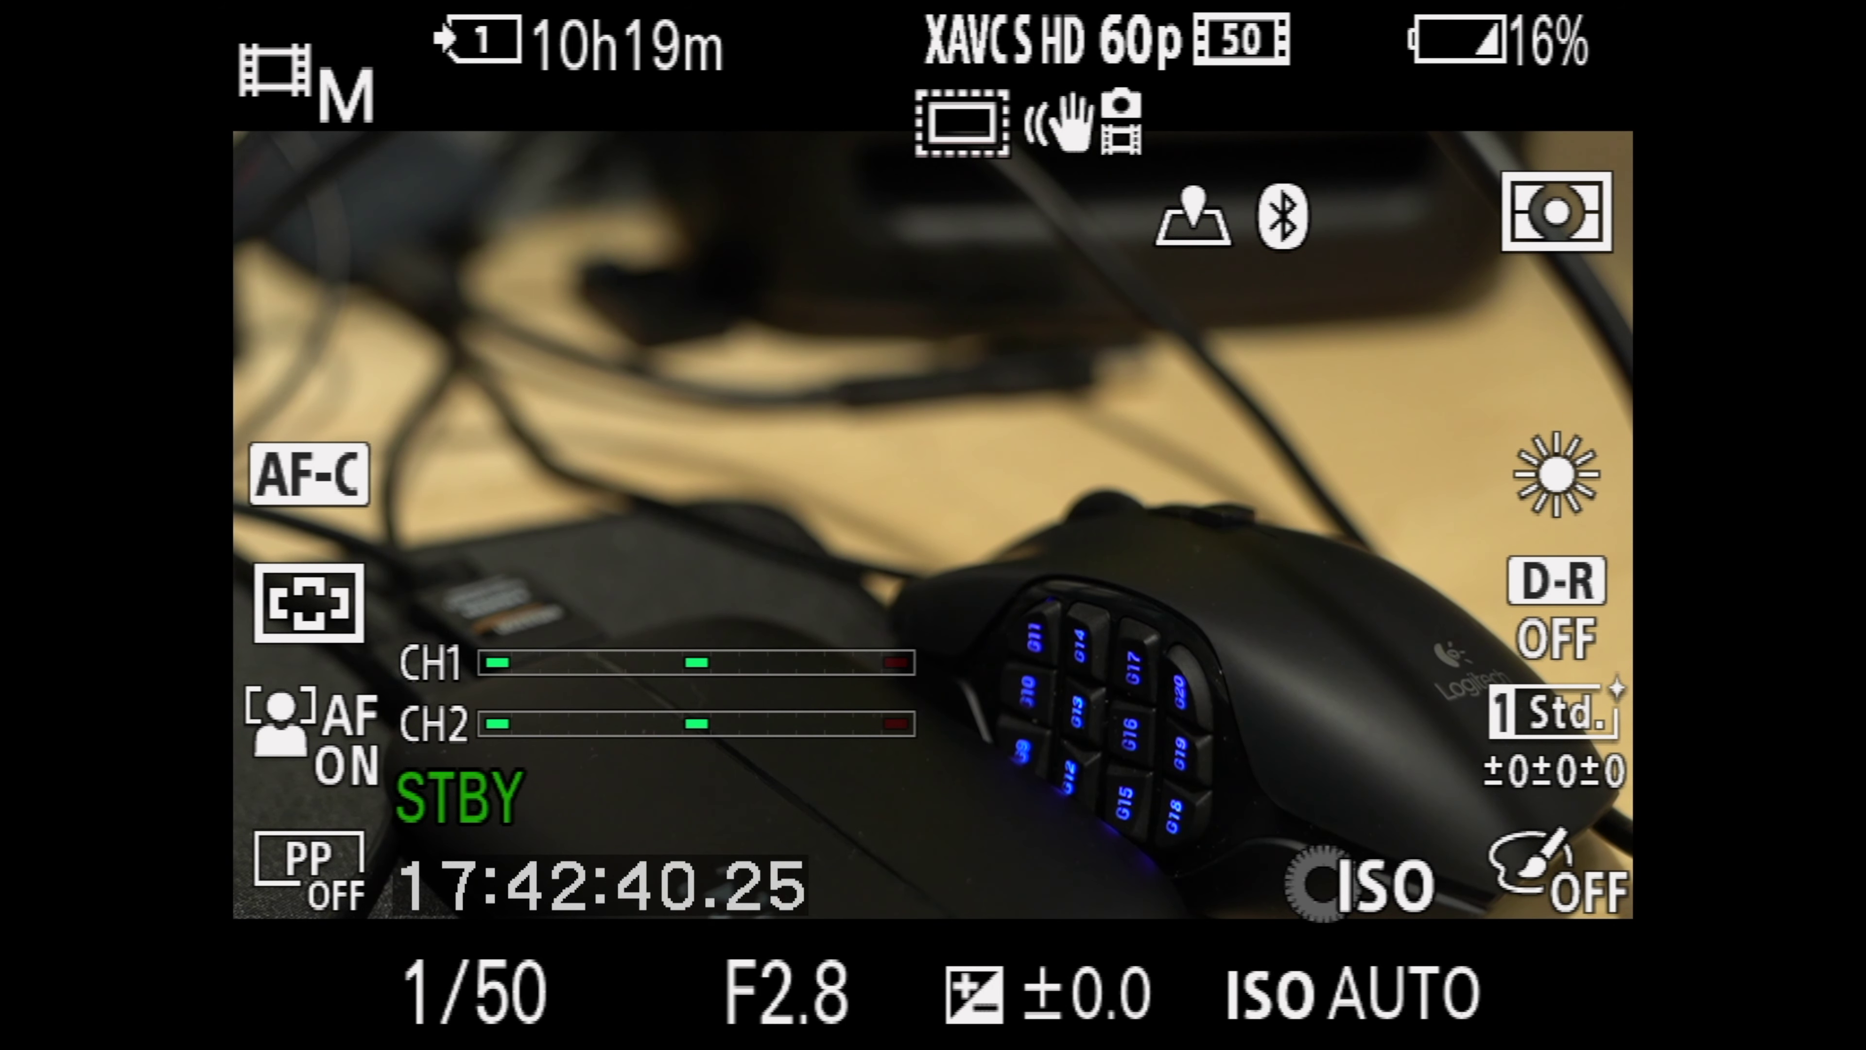
{"action": "key", "text": "Menu"}
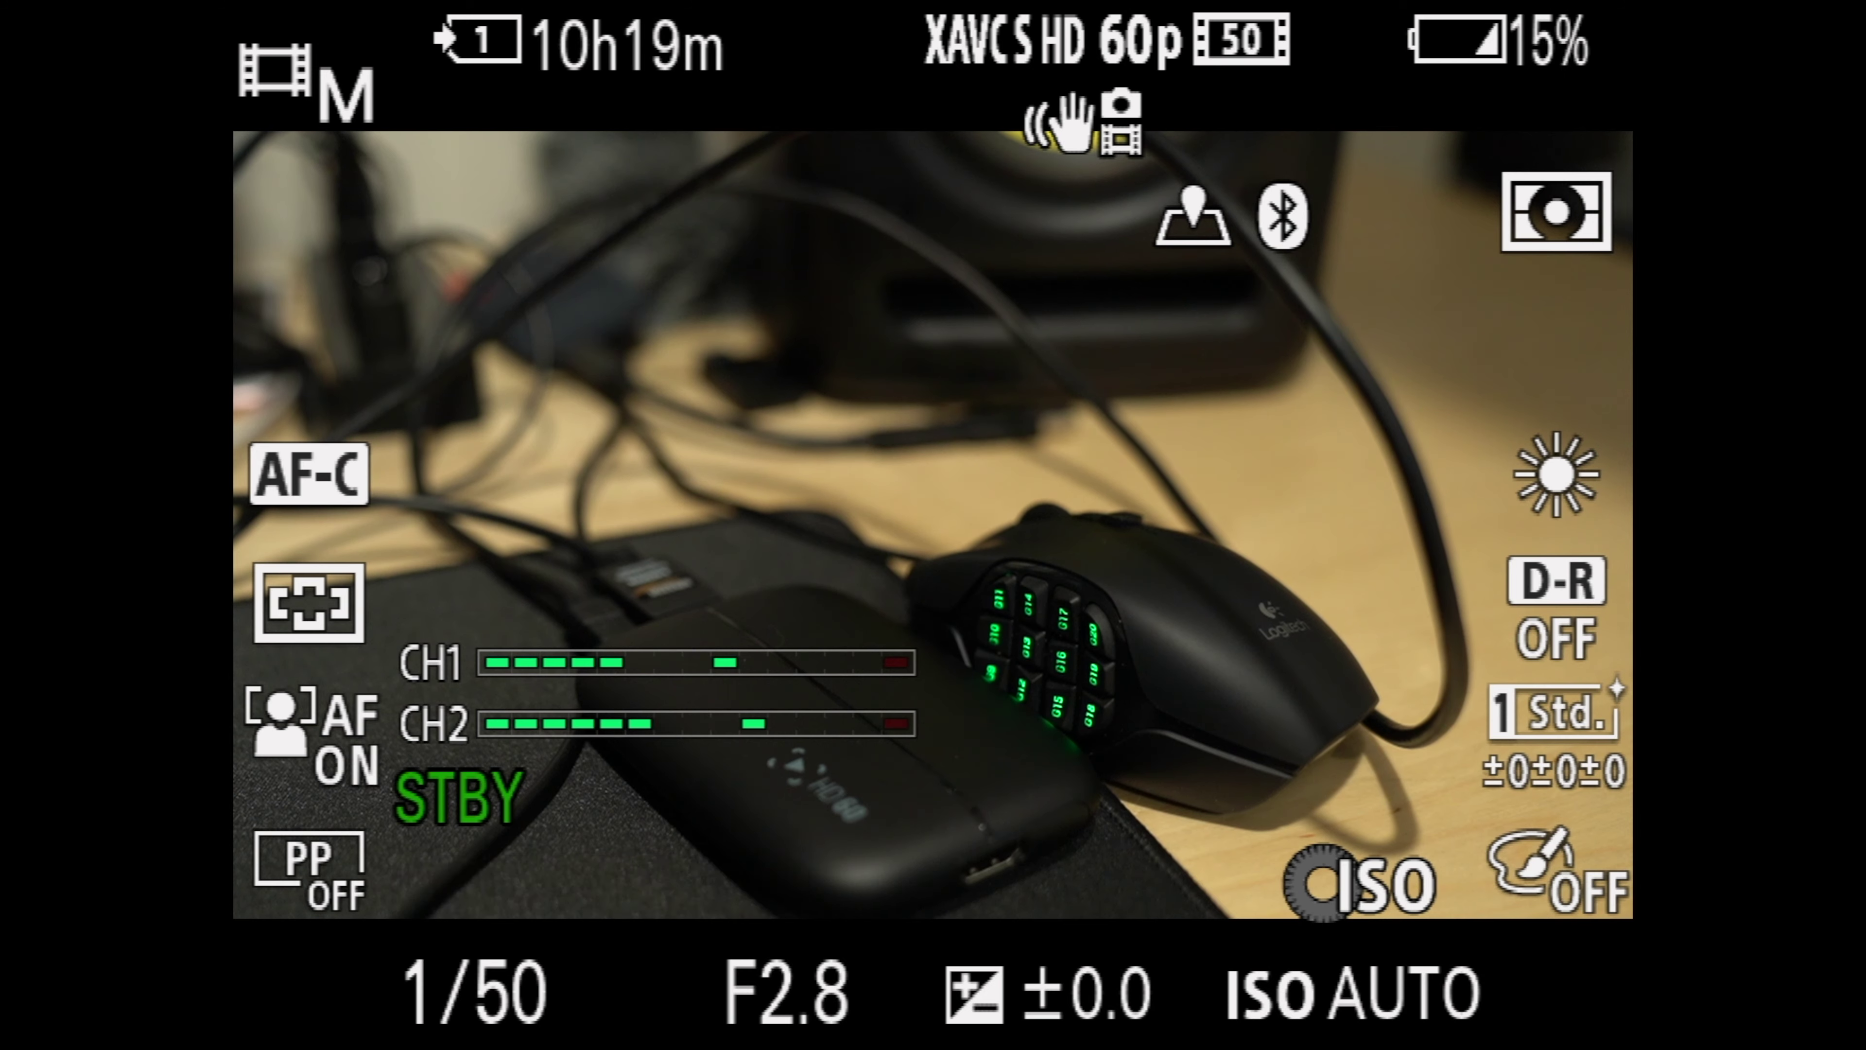
Review the movie Custom Key assignments on pages 2 and 3, from the Multi-Slc Center Btn to the AF-ON Button.
{"action": "key", "text": "F4"}
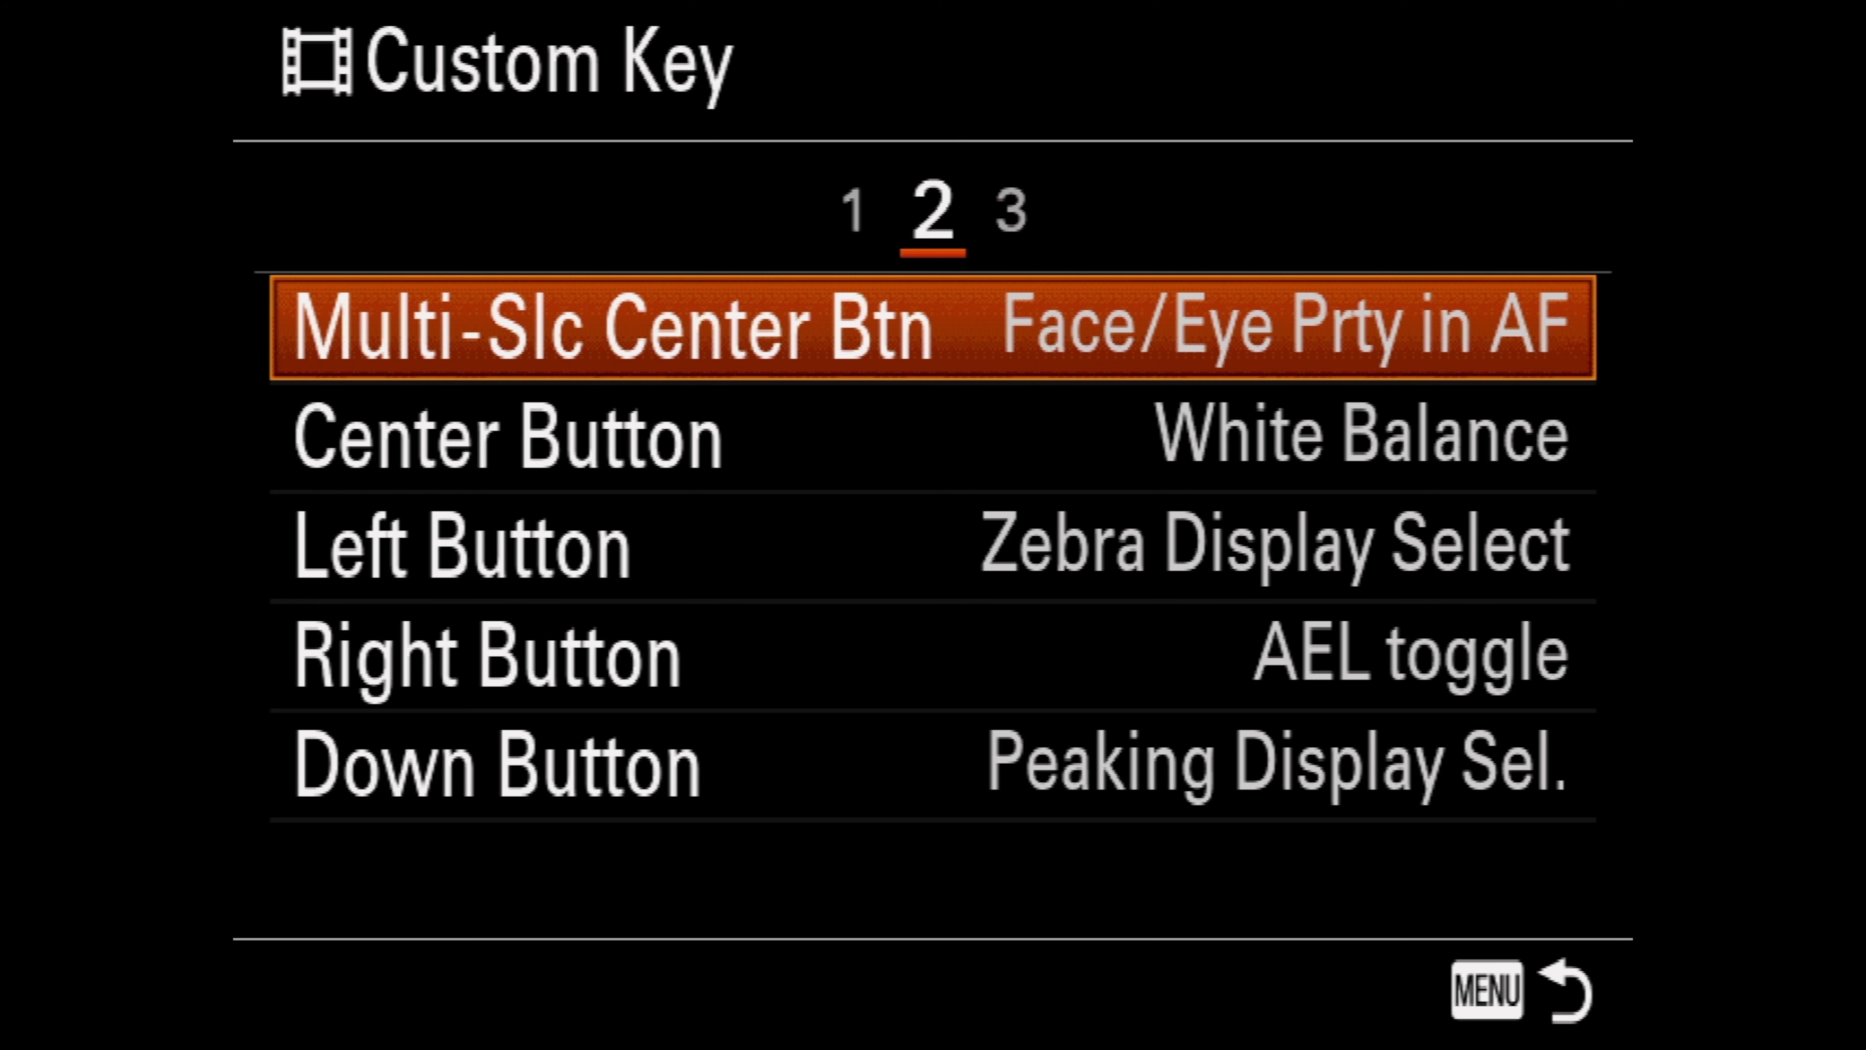
{"action": "left_click", "coordinate": [931, 437]}
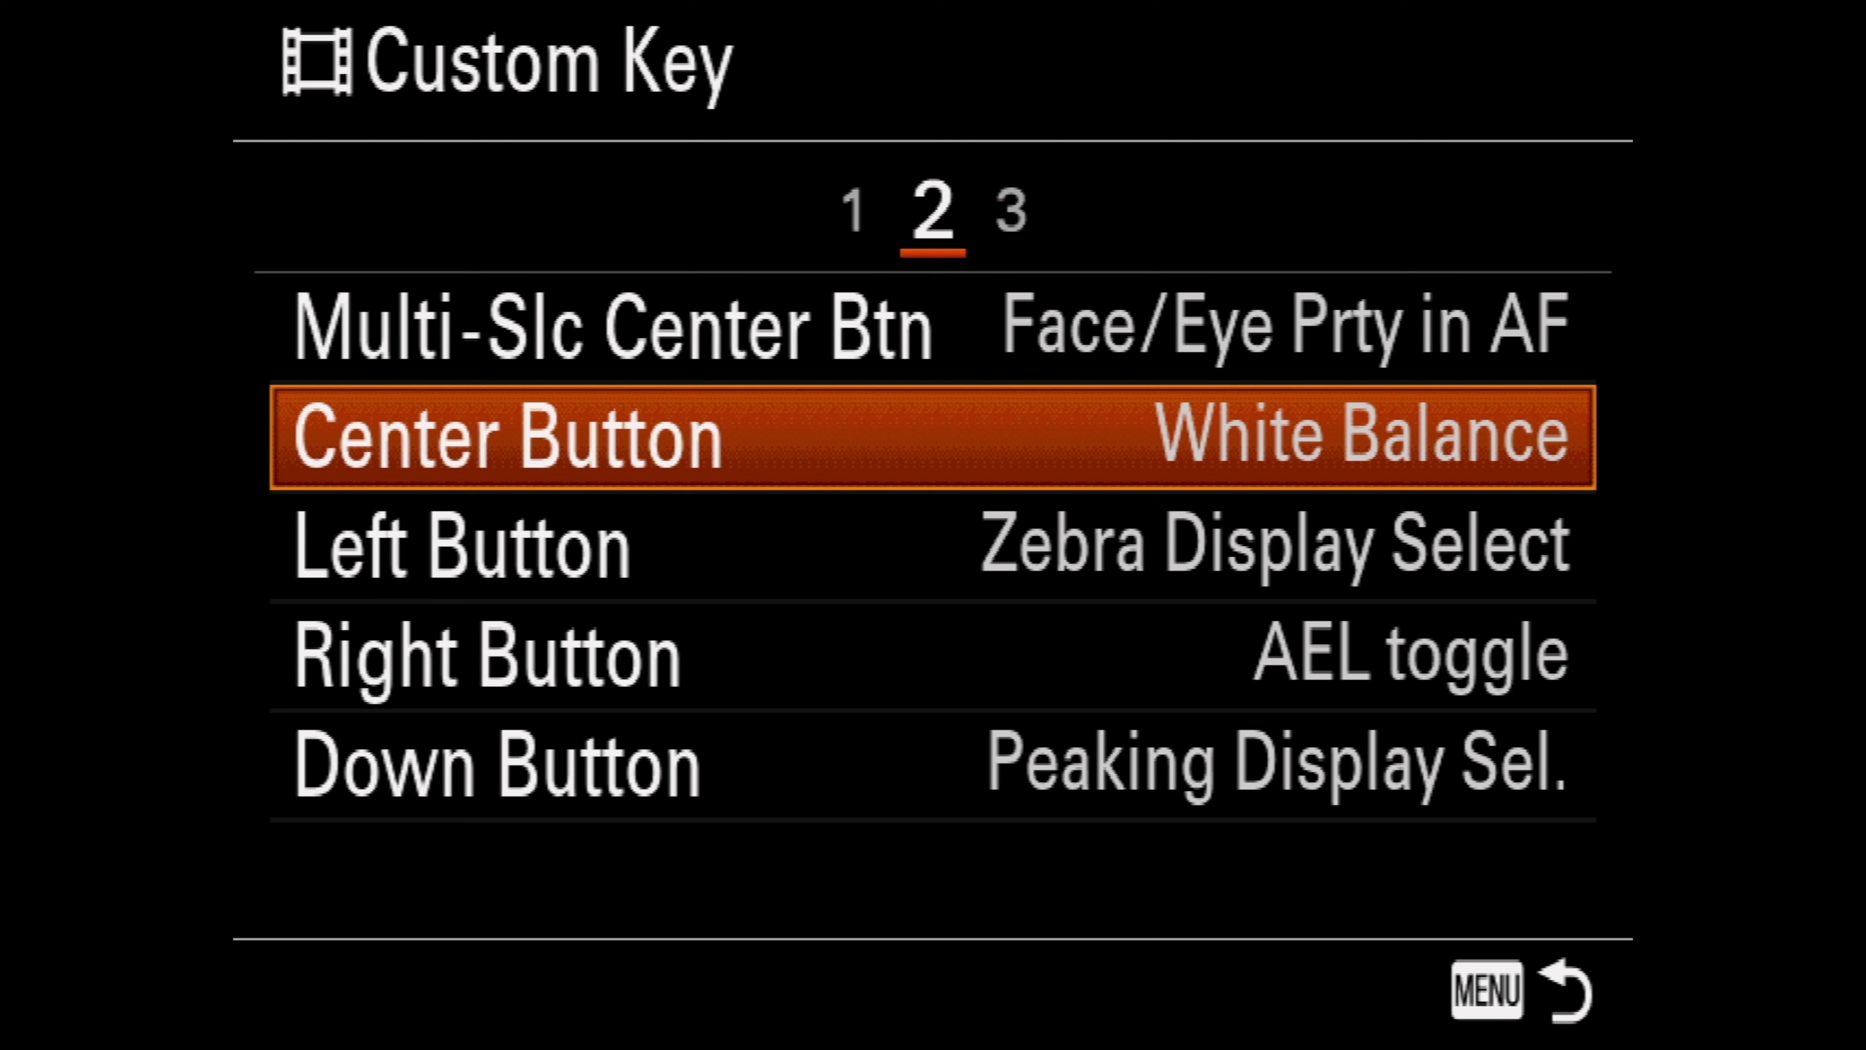
{"action": "key", "text": "Down"}
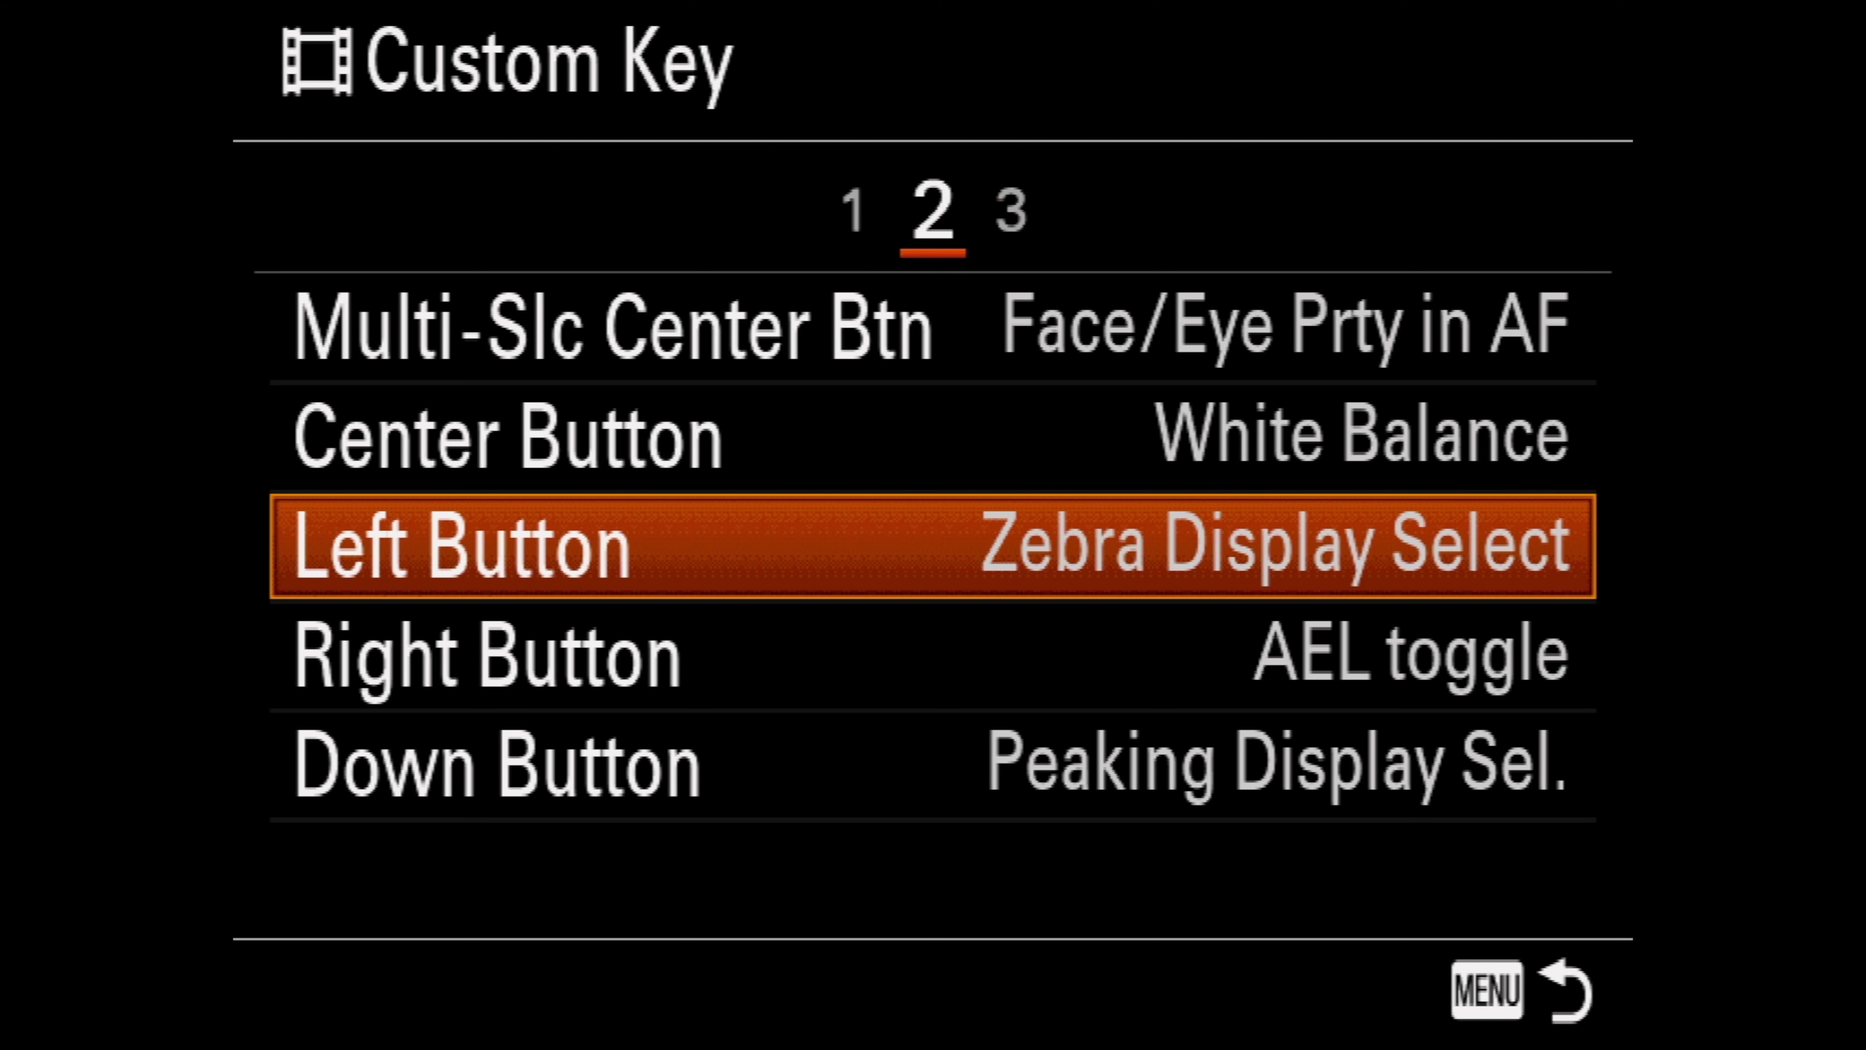
{"action": "key", "text": "Down"}
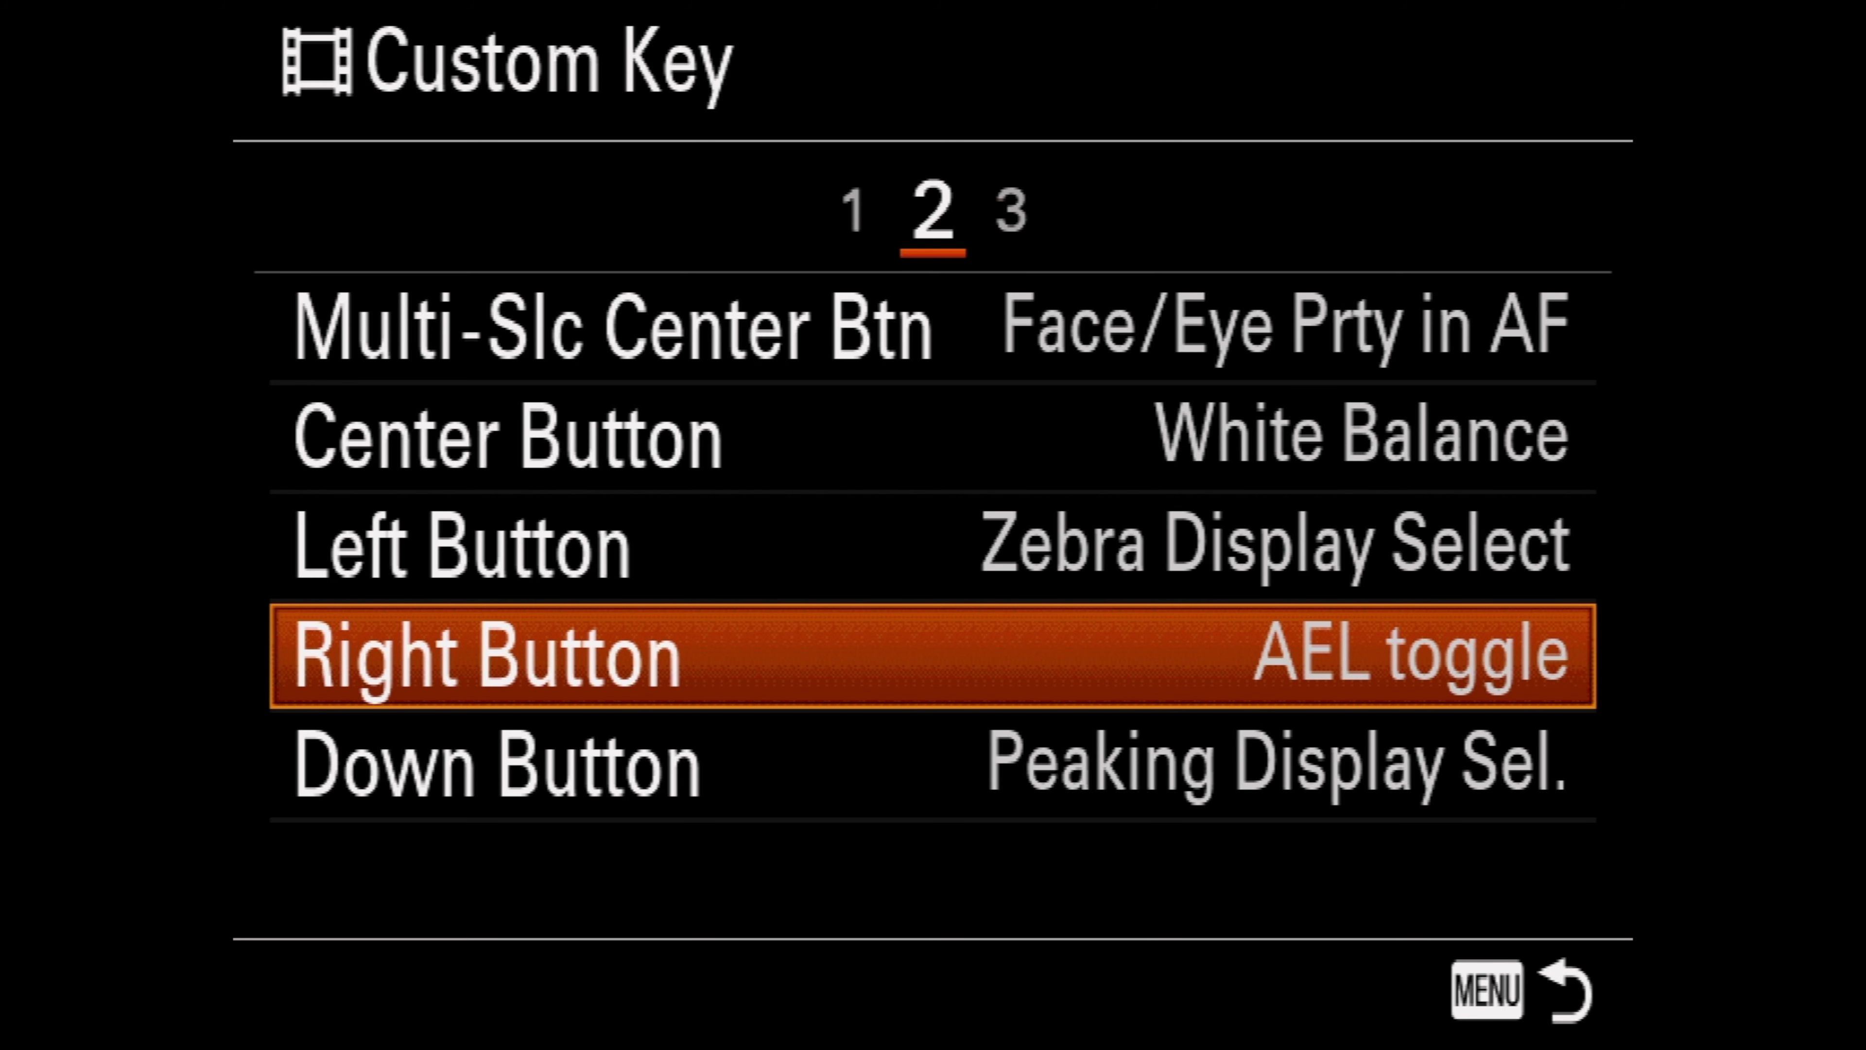
{"action": "key", "text": "Down"}
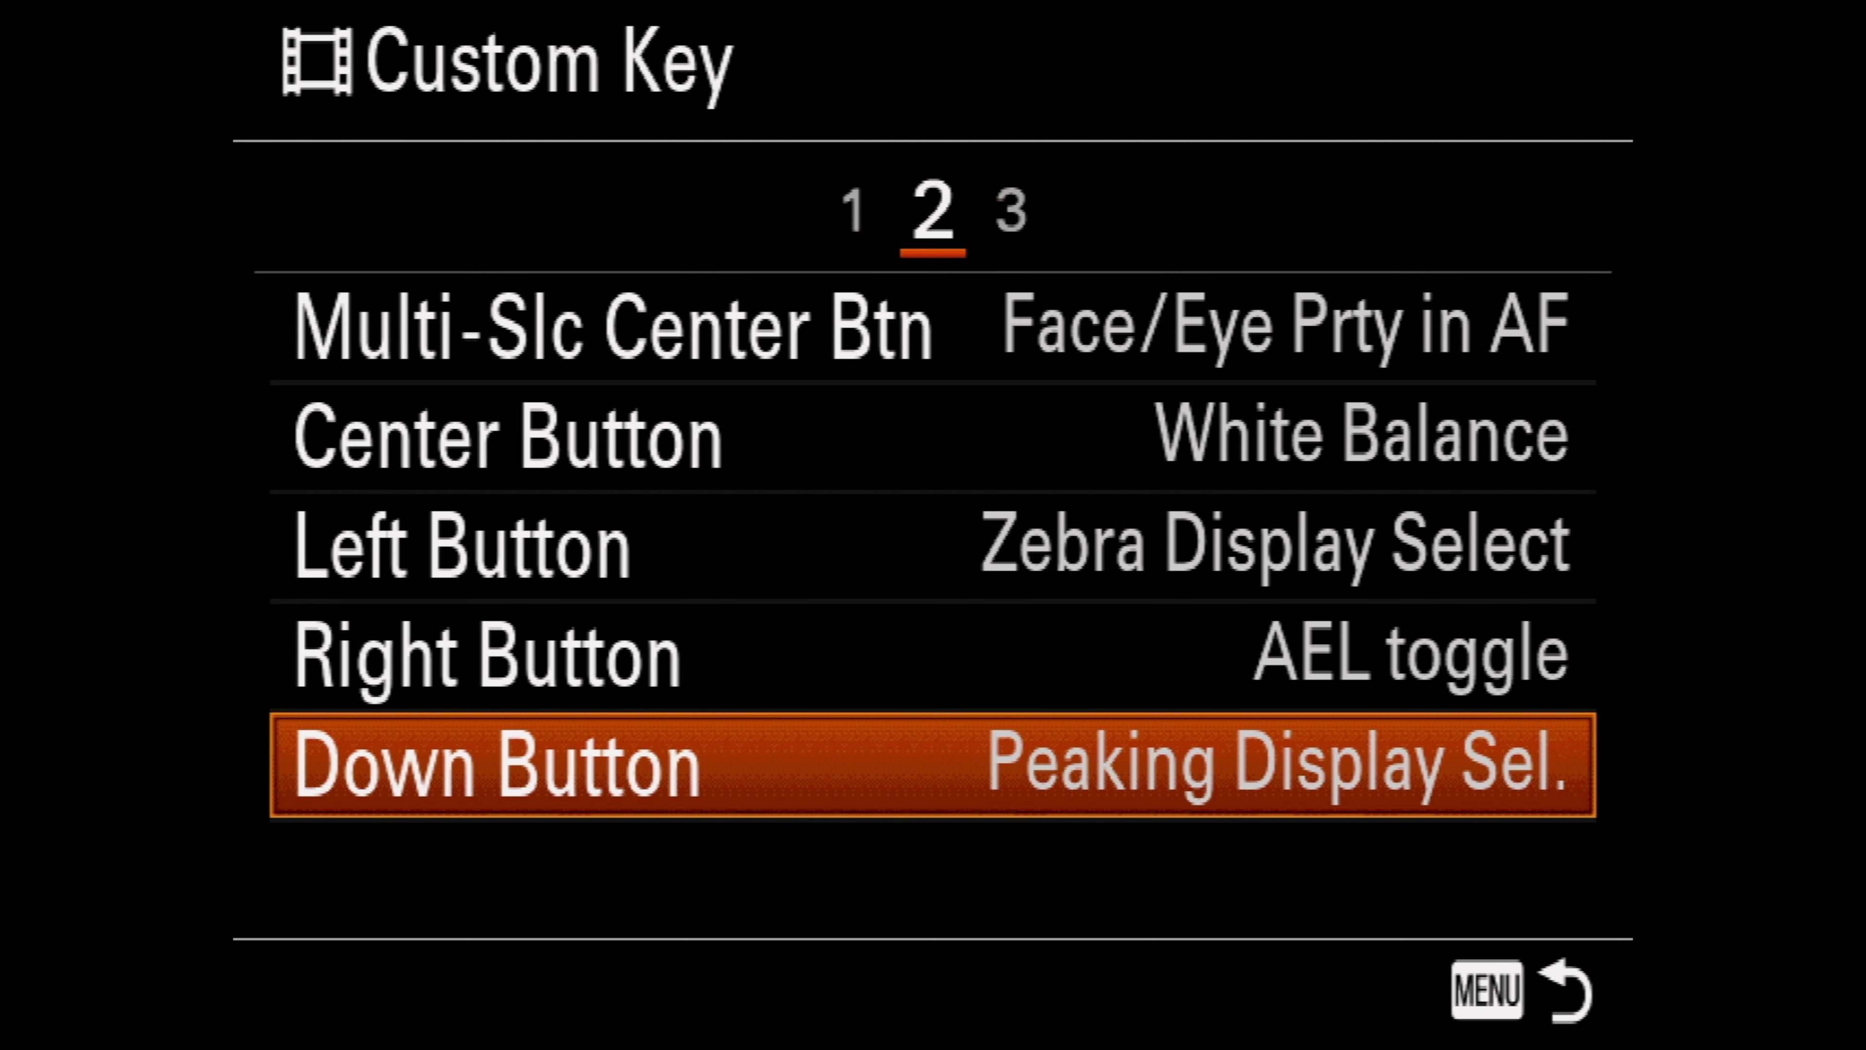
{"action": "key", "text": "Down"}
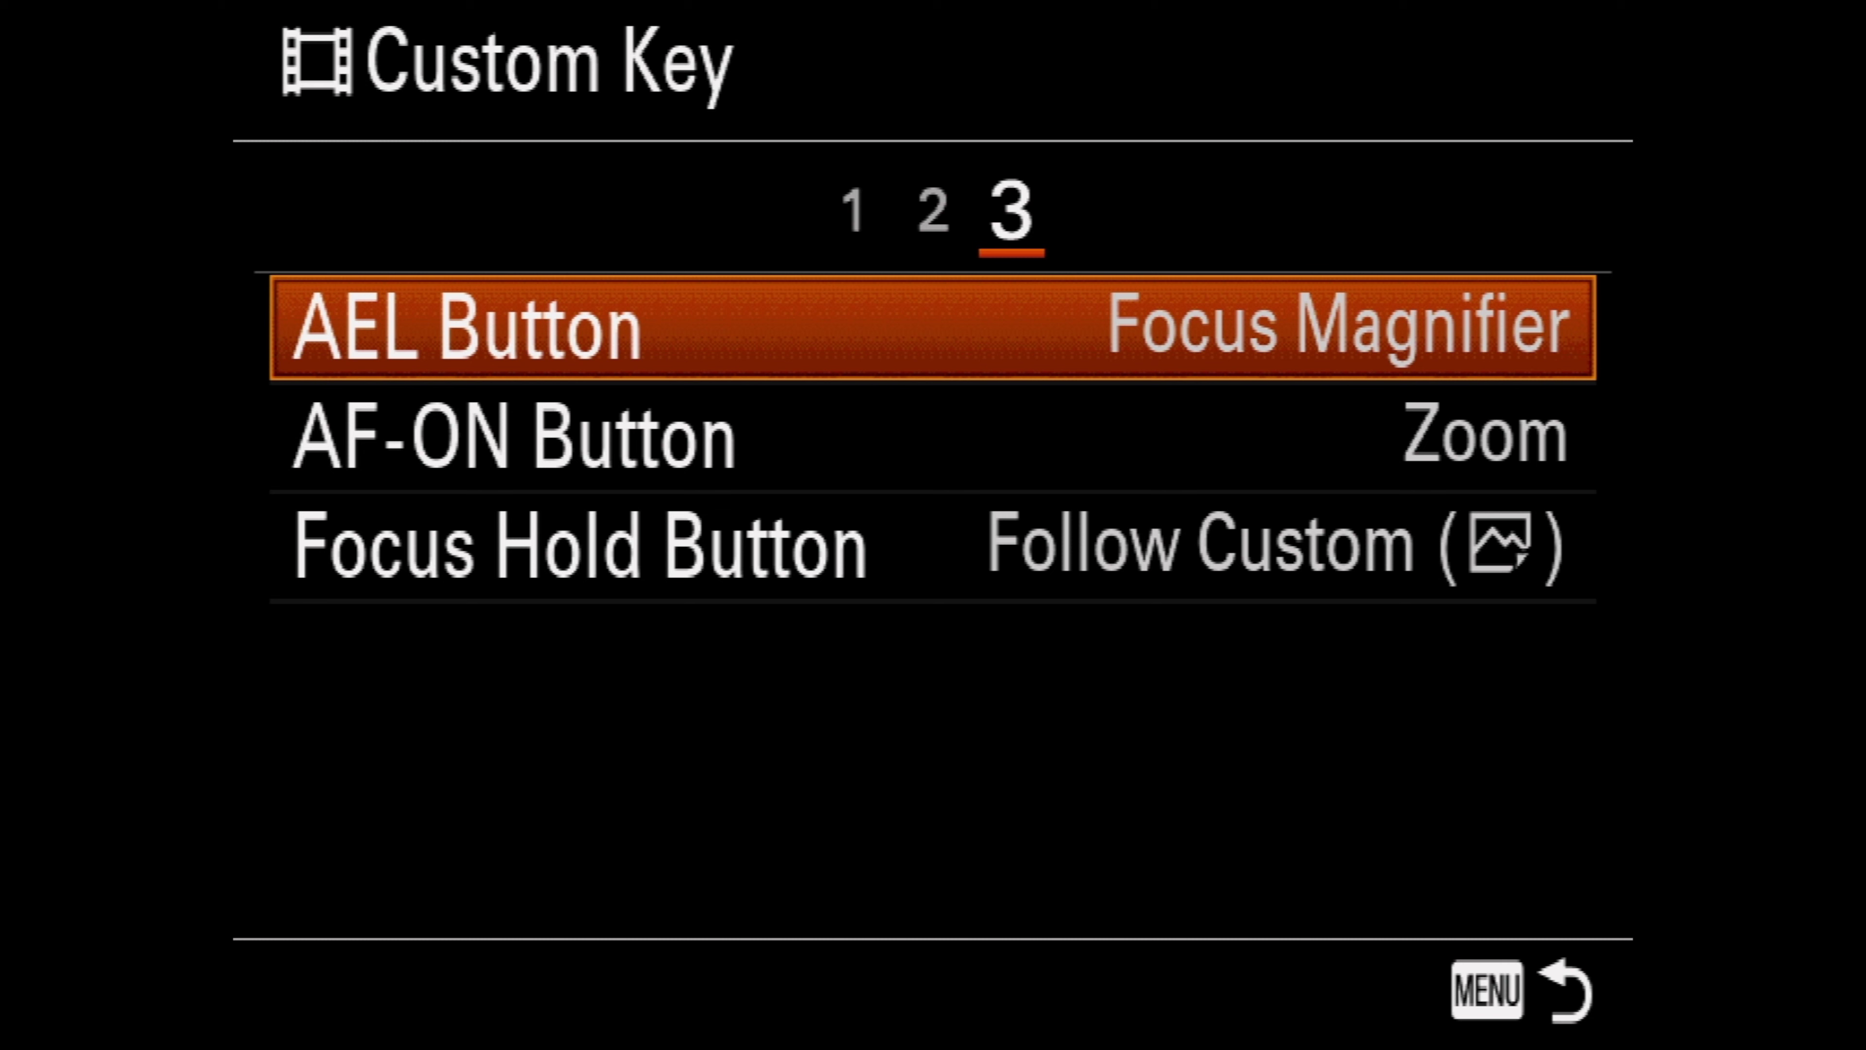
{"action": "key", "text": "Down"}
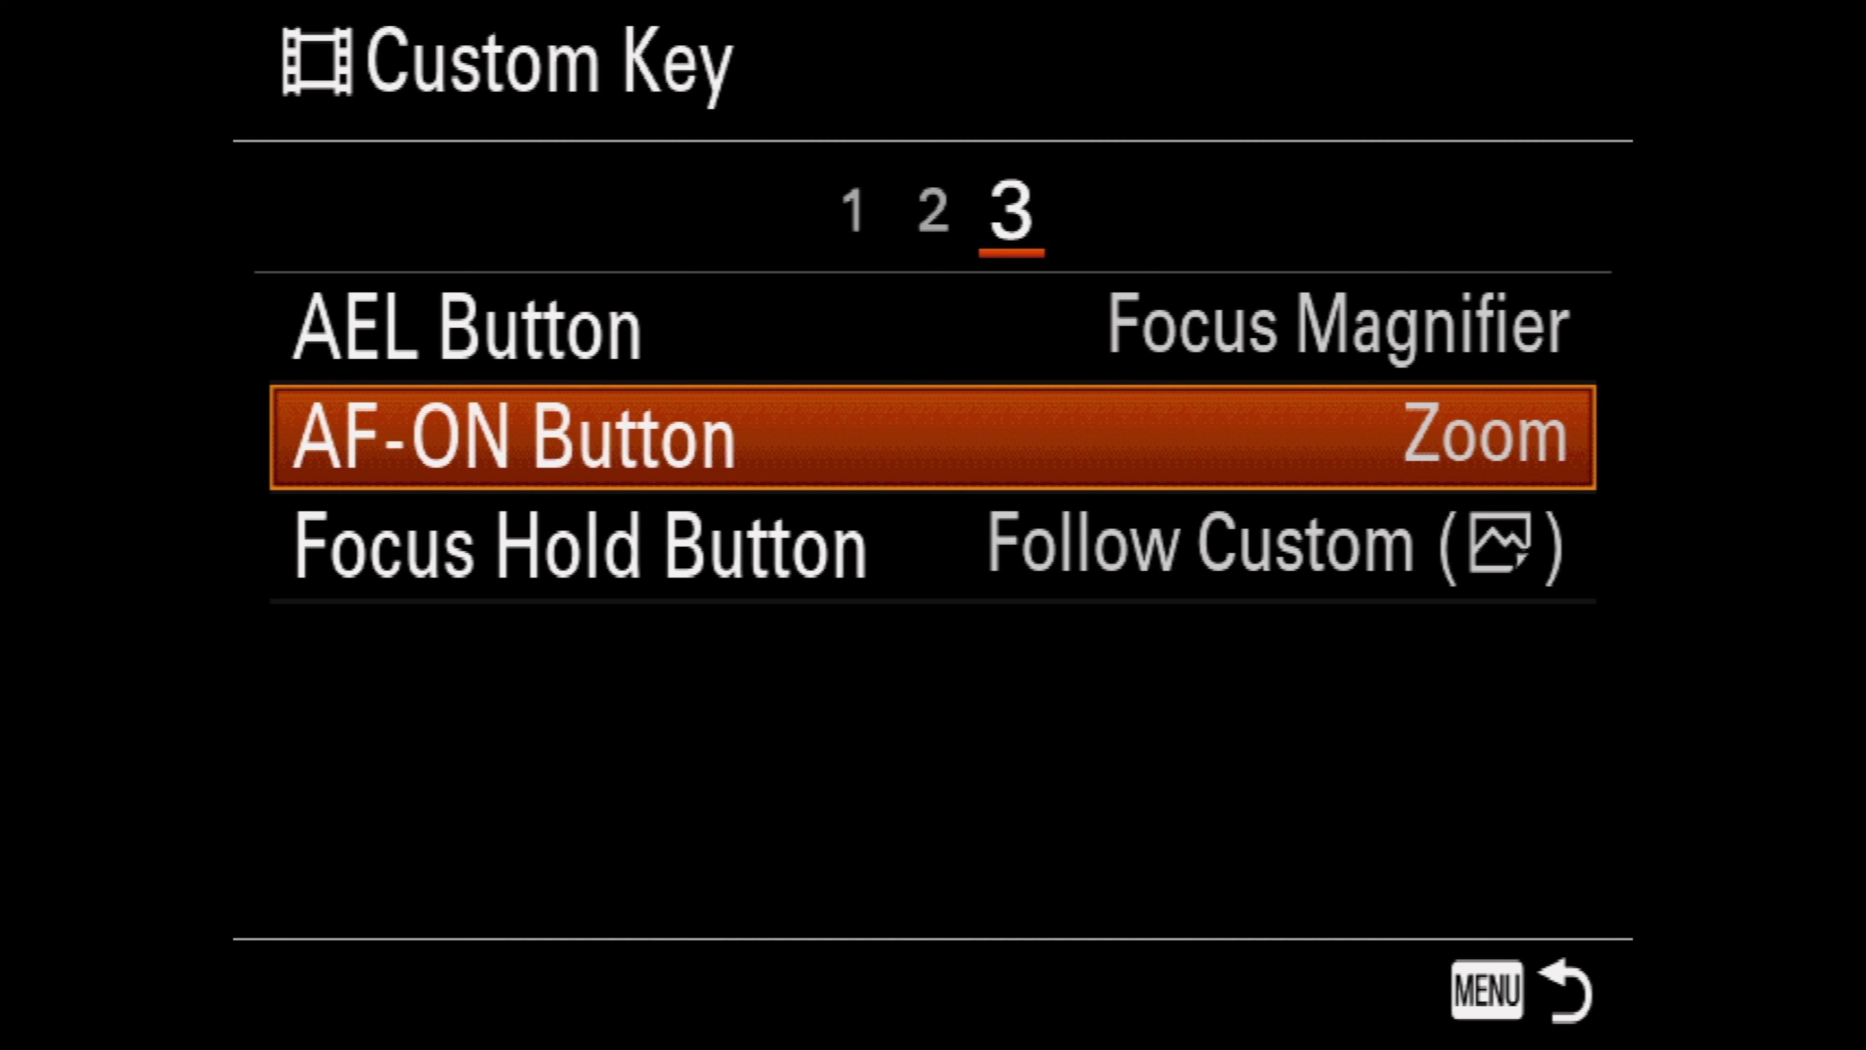
Open the function menu and go through its Drive Mode, Creative Style and Picture Profile entries.
{"action": "key", "text": "Escape"}
{"action": "left_click", "coordinate": [932, 545]}
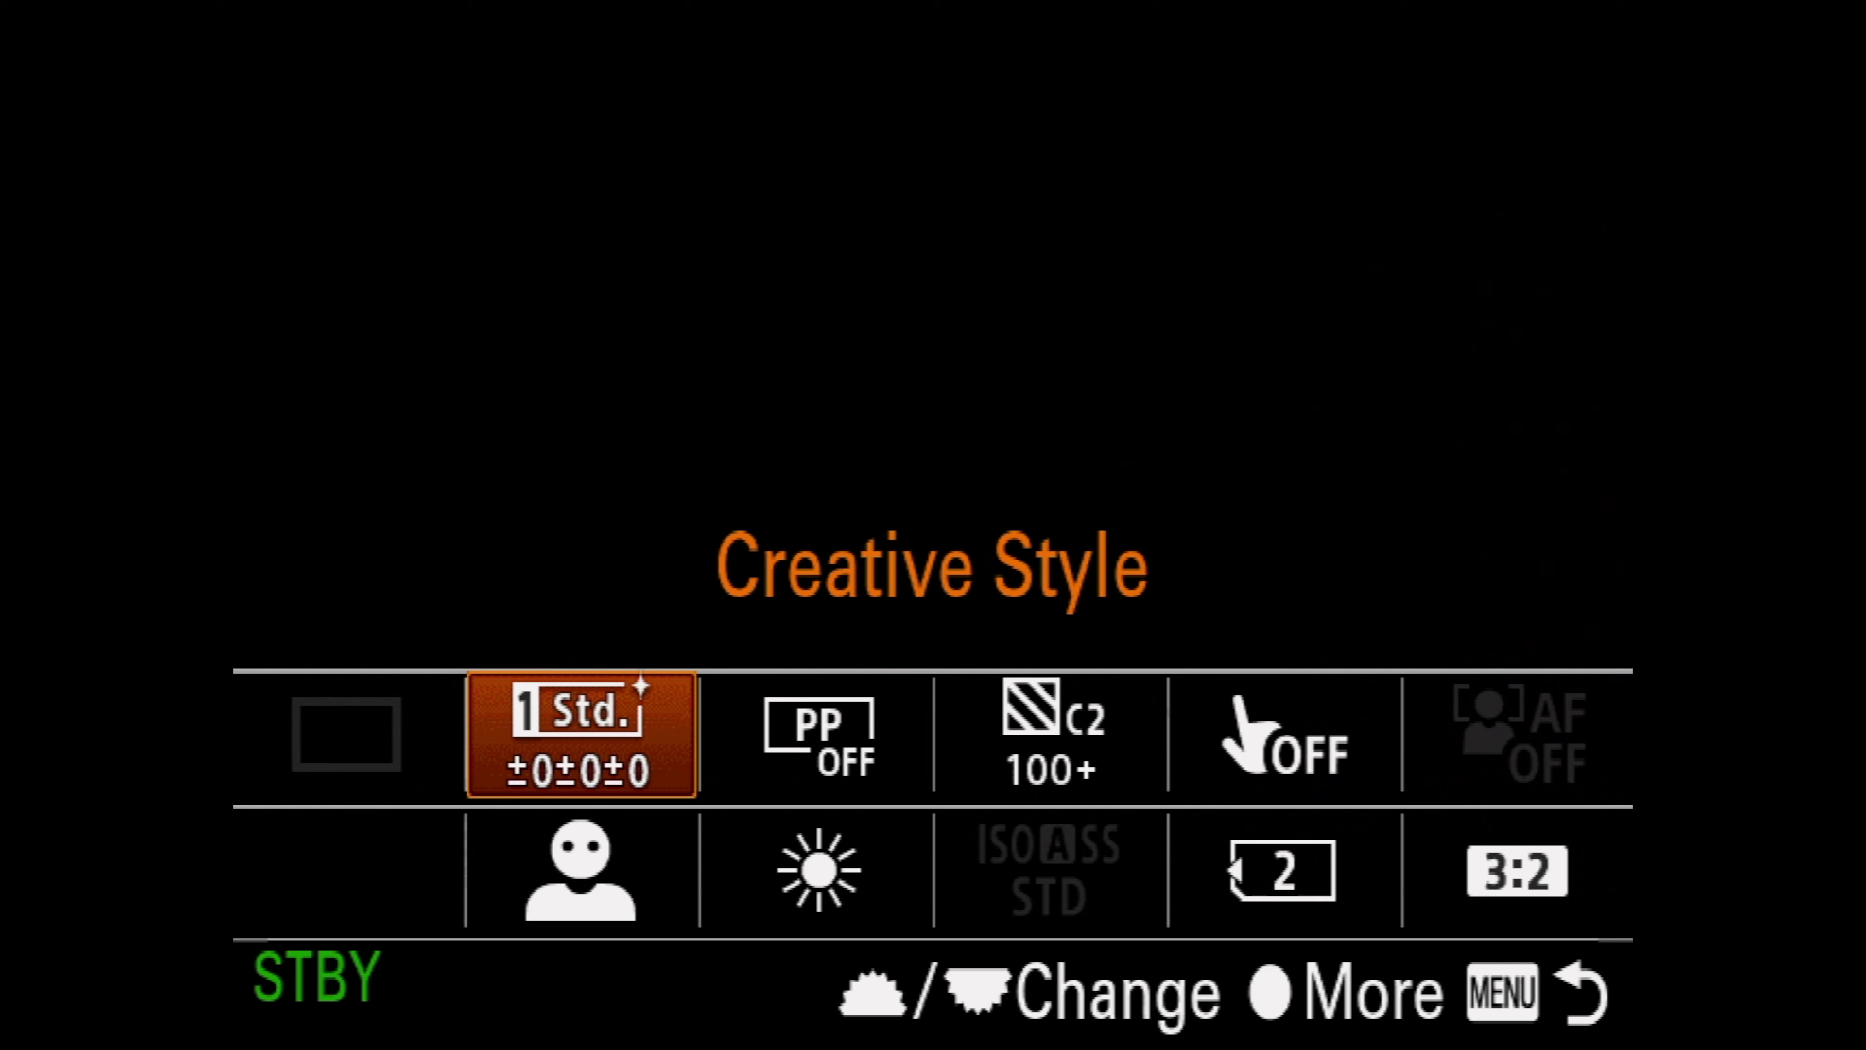
{"action": "left_click", "coordinate": [347, 733]}
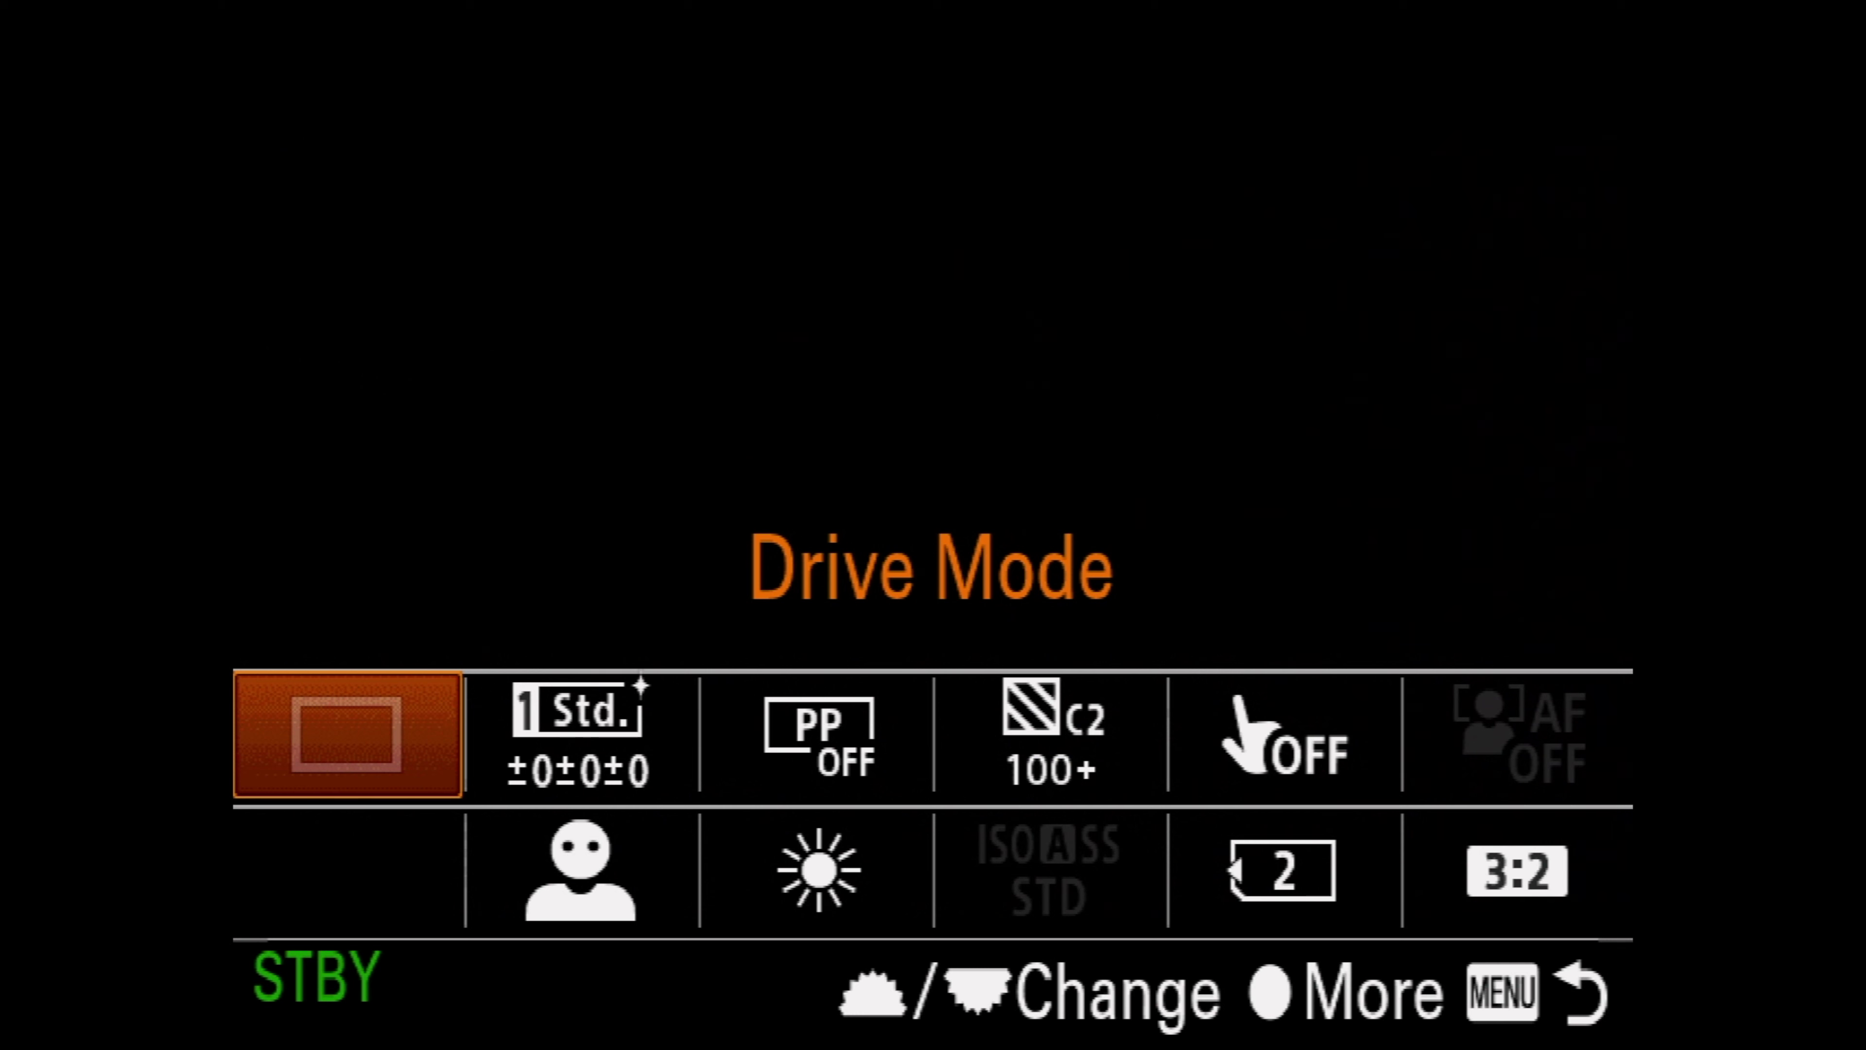
{"action": "key", "text": "Right"}
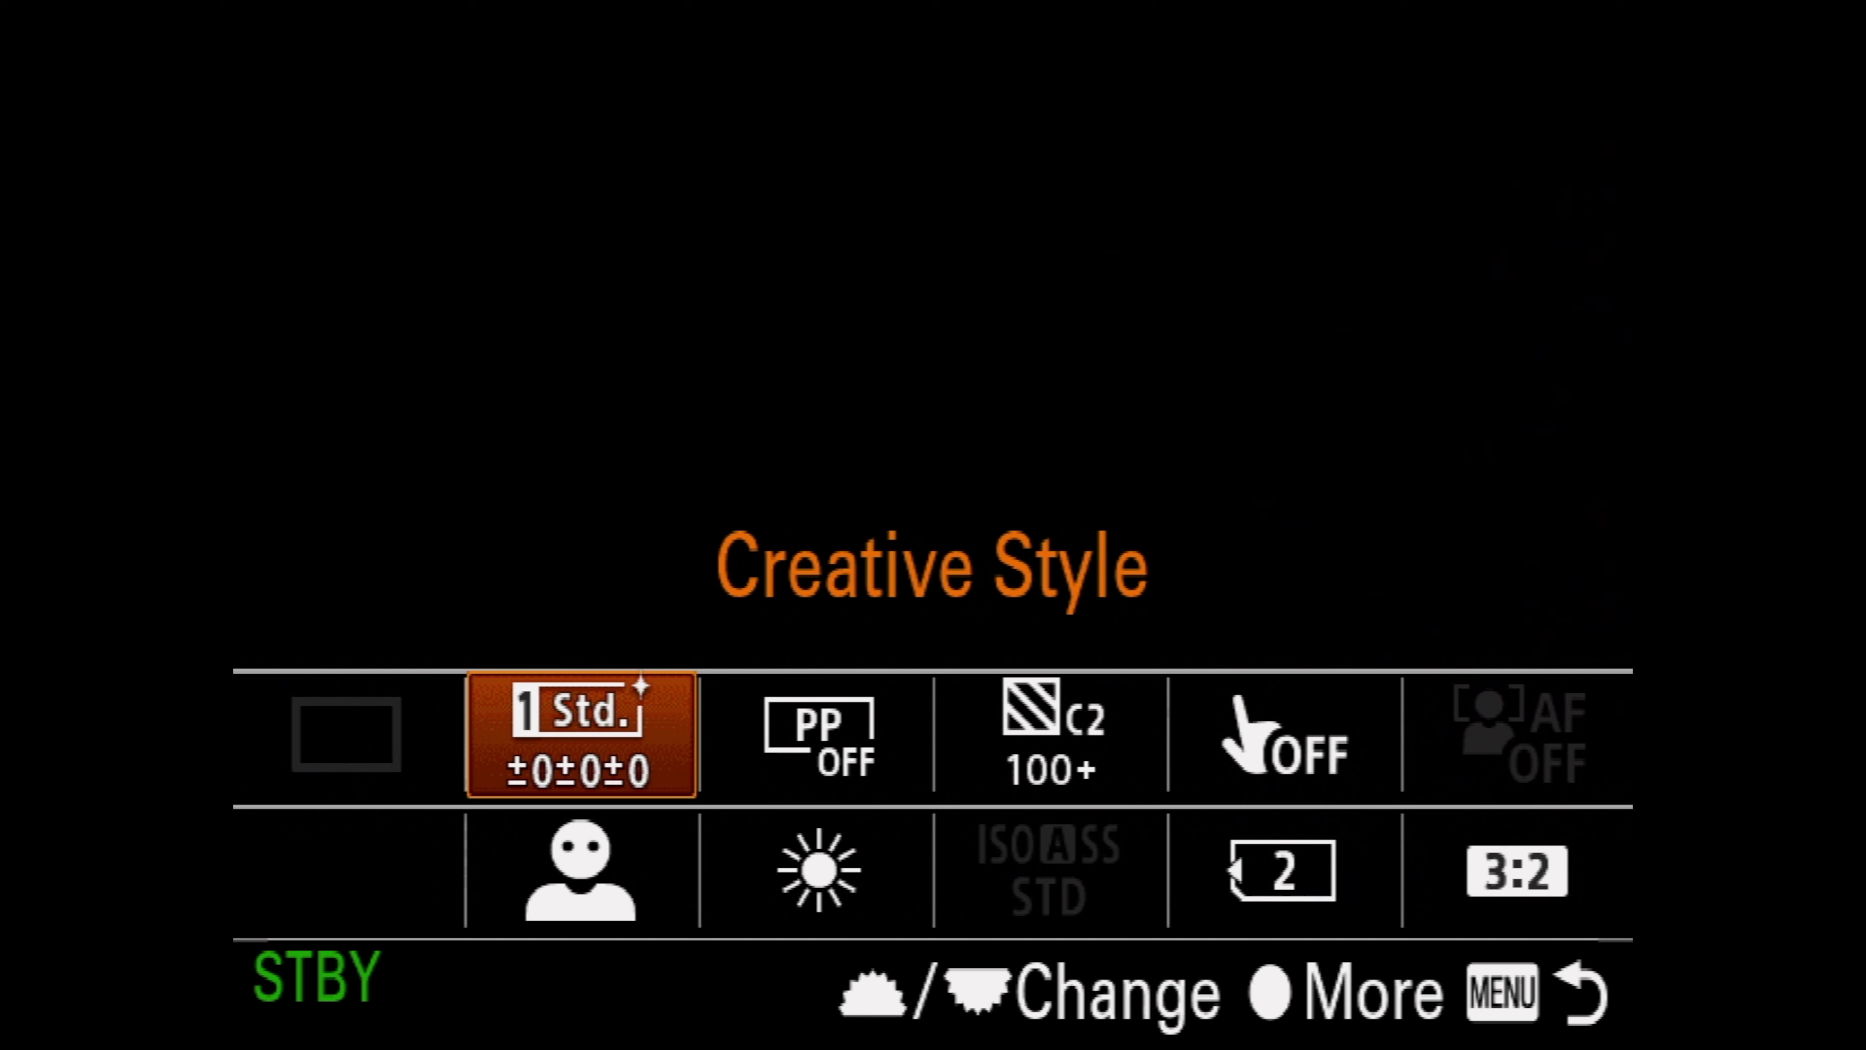
{"action": "key", "text": "Right"}
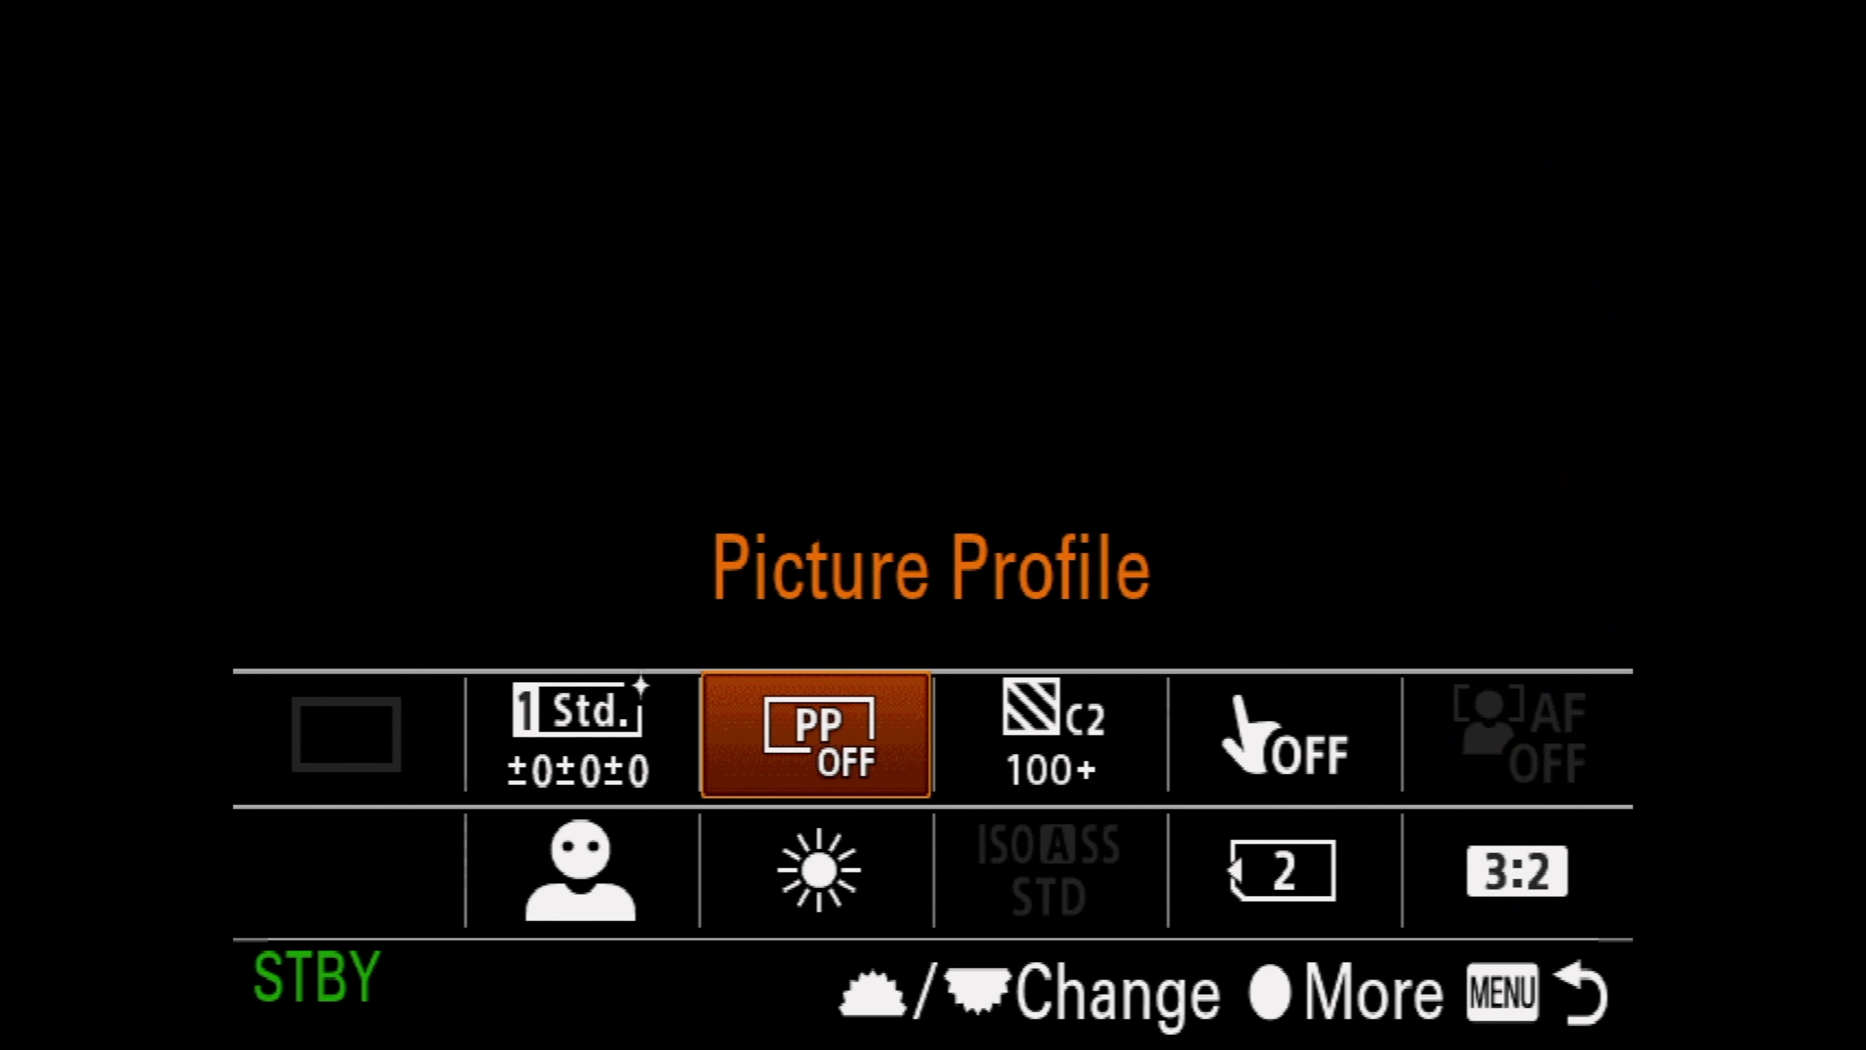
Set the Zebra Level to 70 in the function menu.
{"action": "left_click", "coordinate": [1050, 735]}
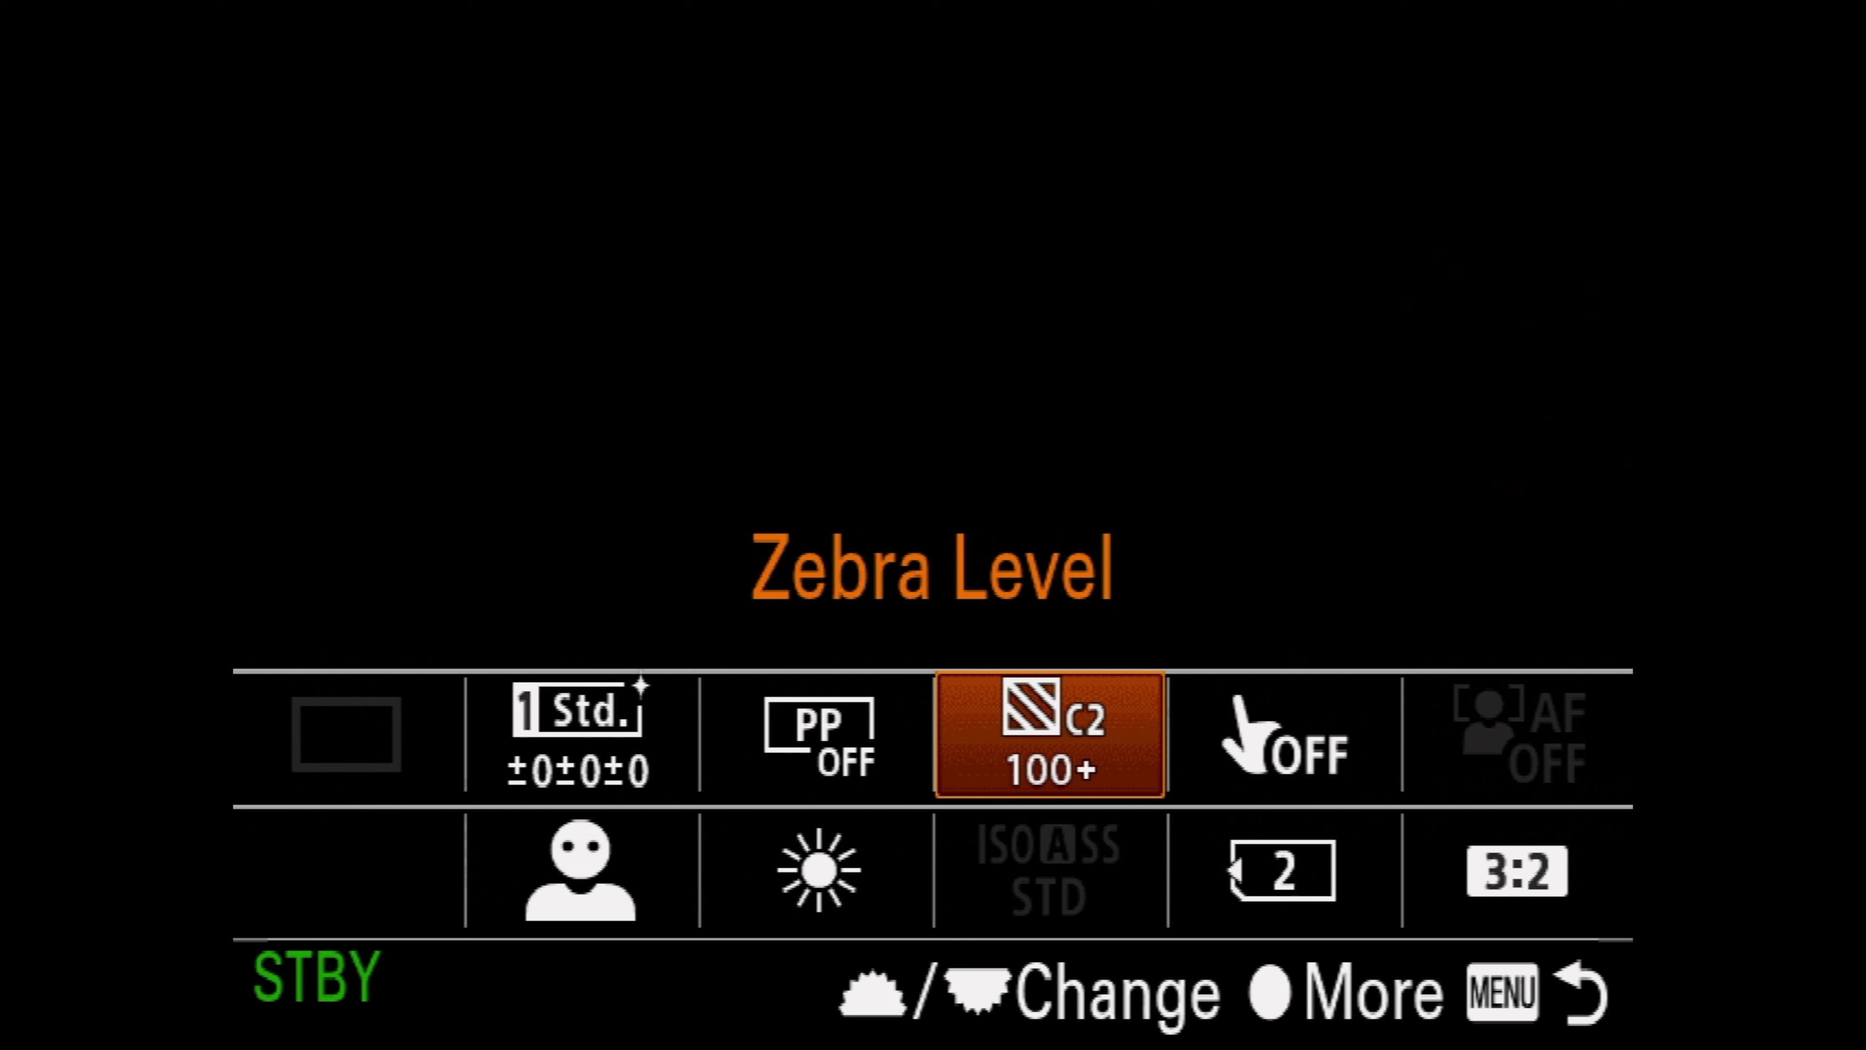
{"action": "key", "text": "Return"}
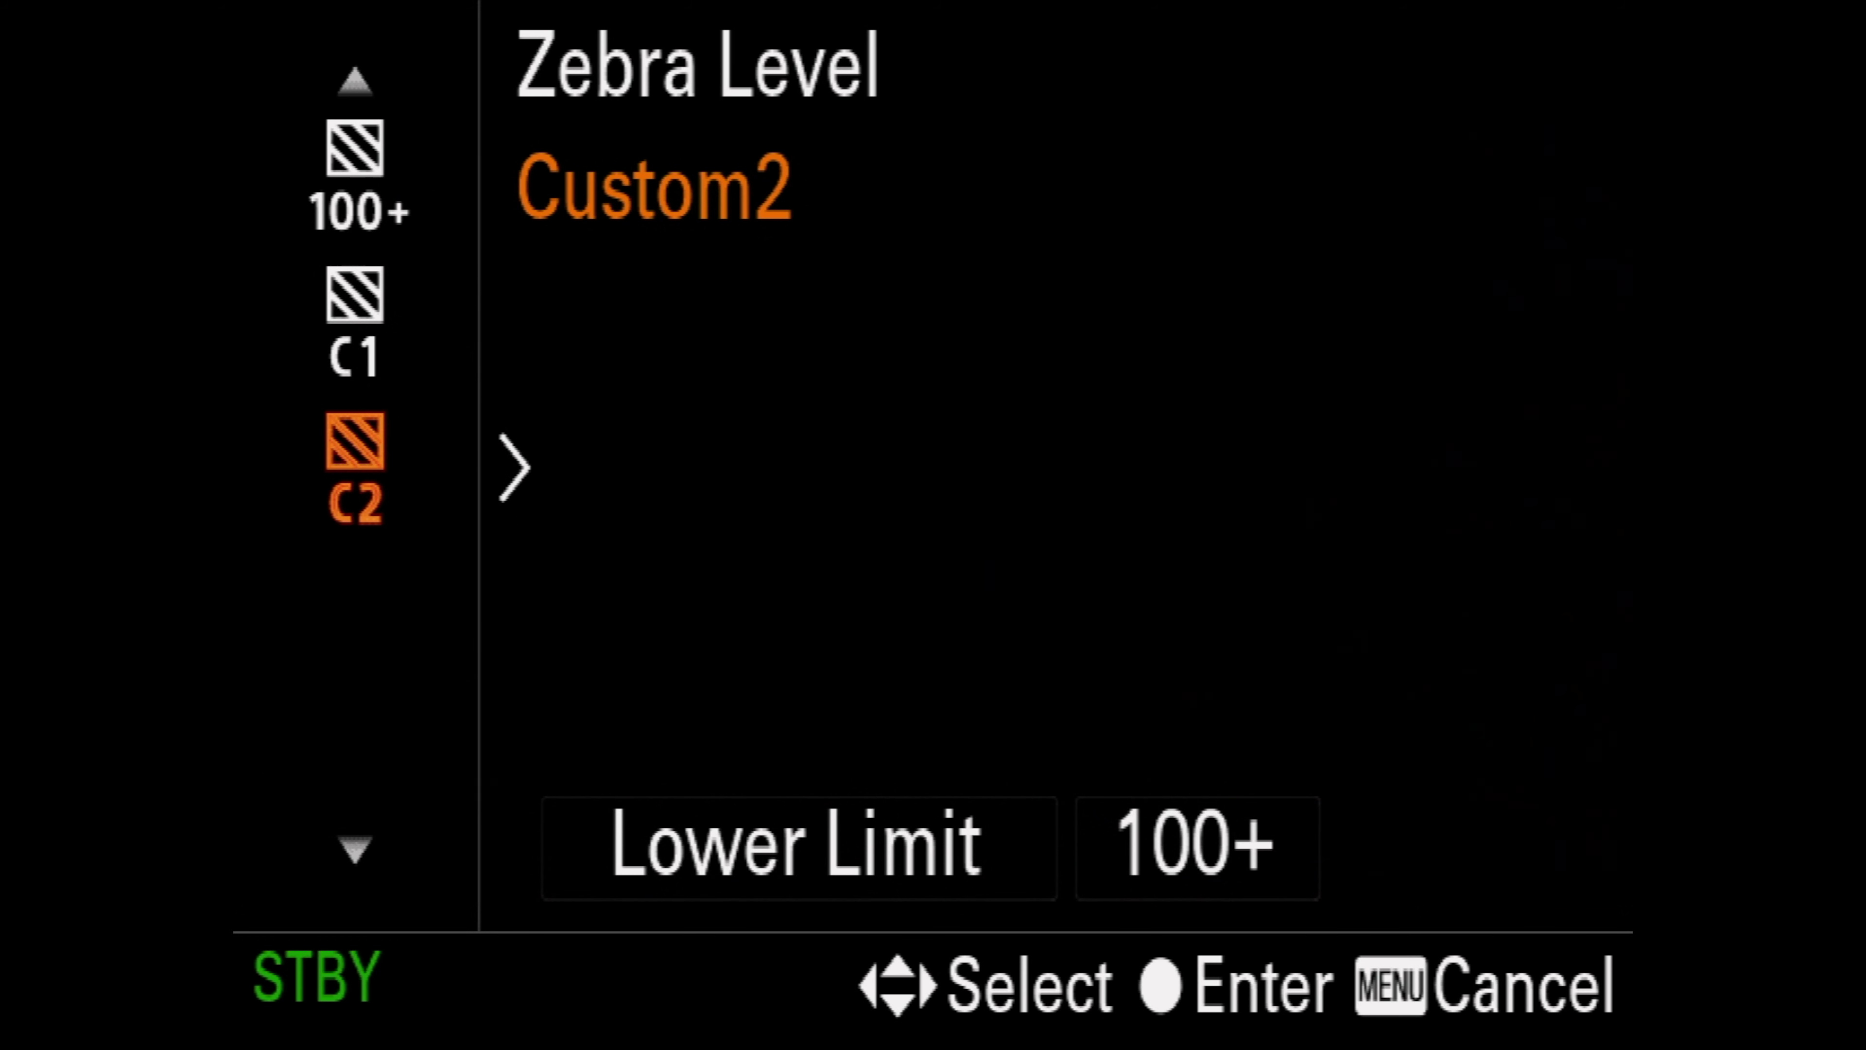
{"action": "key", "text": "Down"}
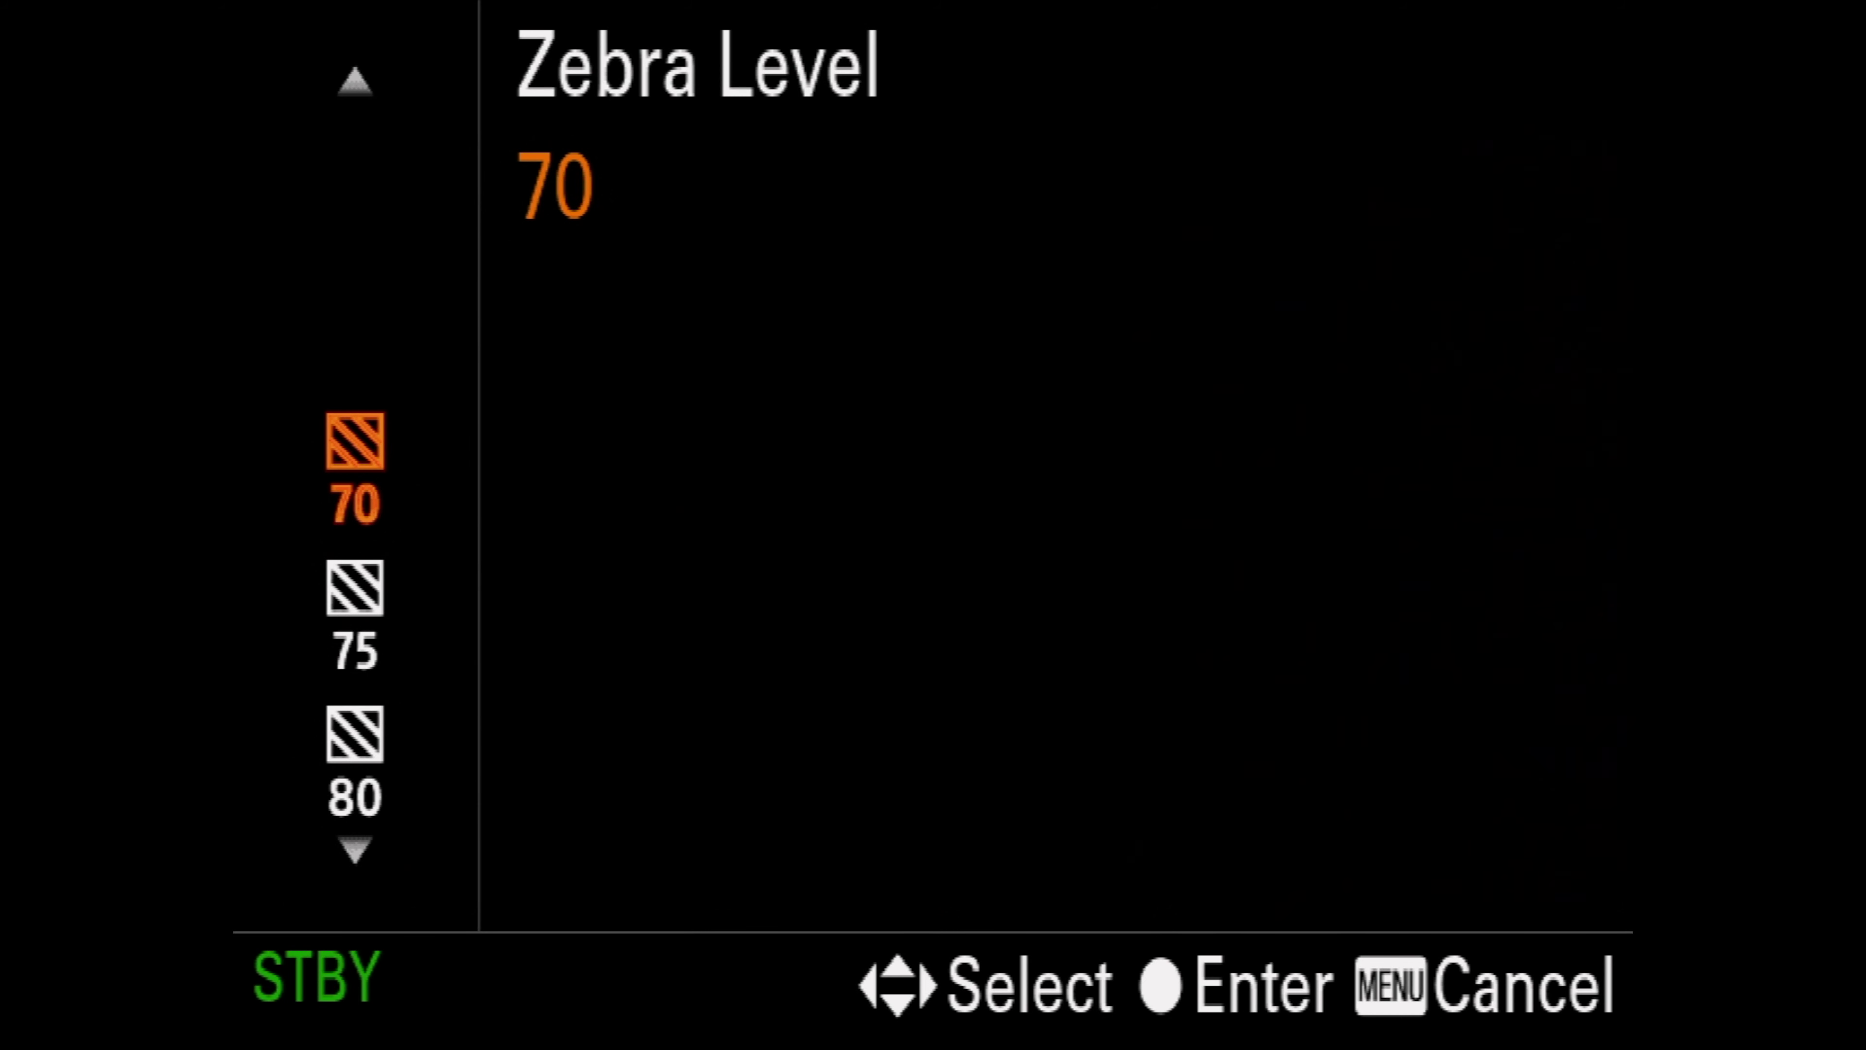
{"action": "key", "text": "Return"}
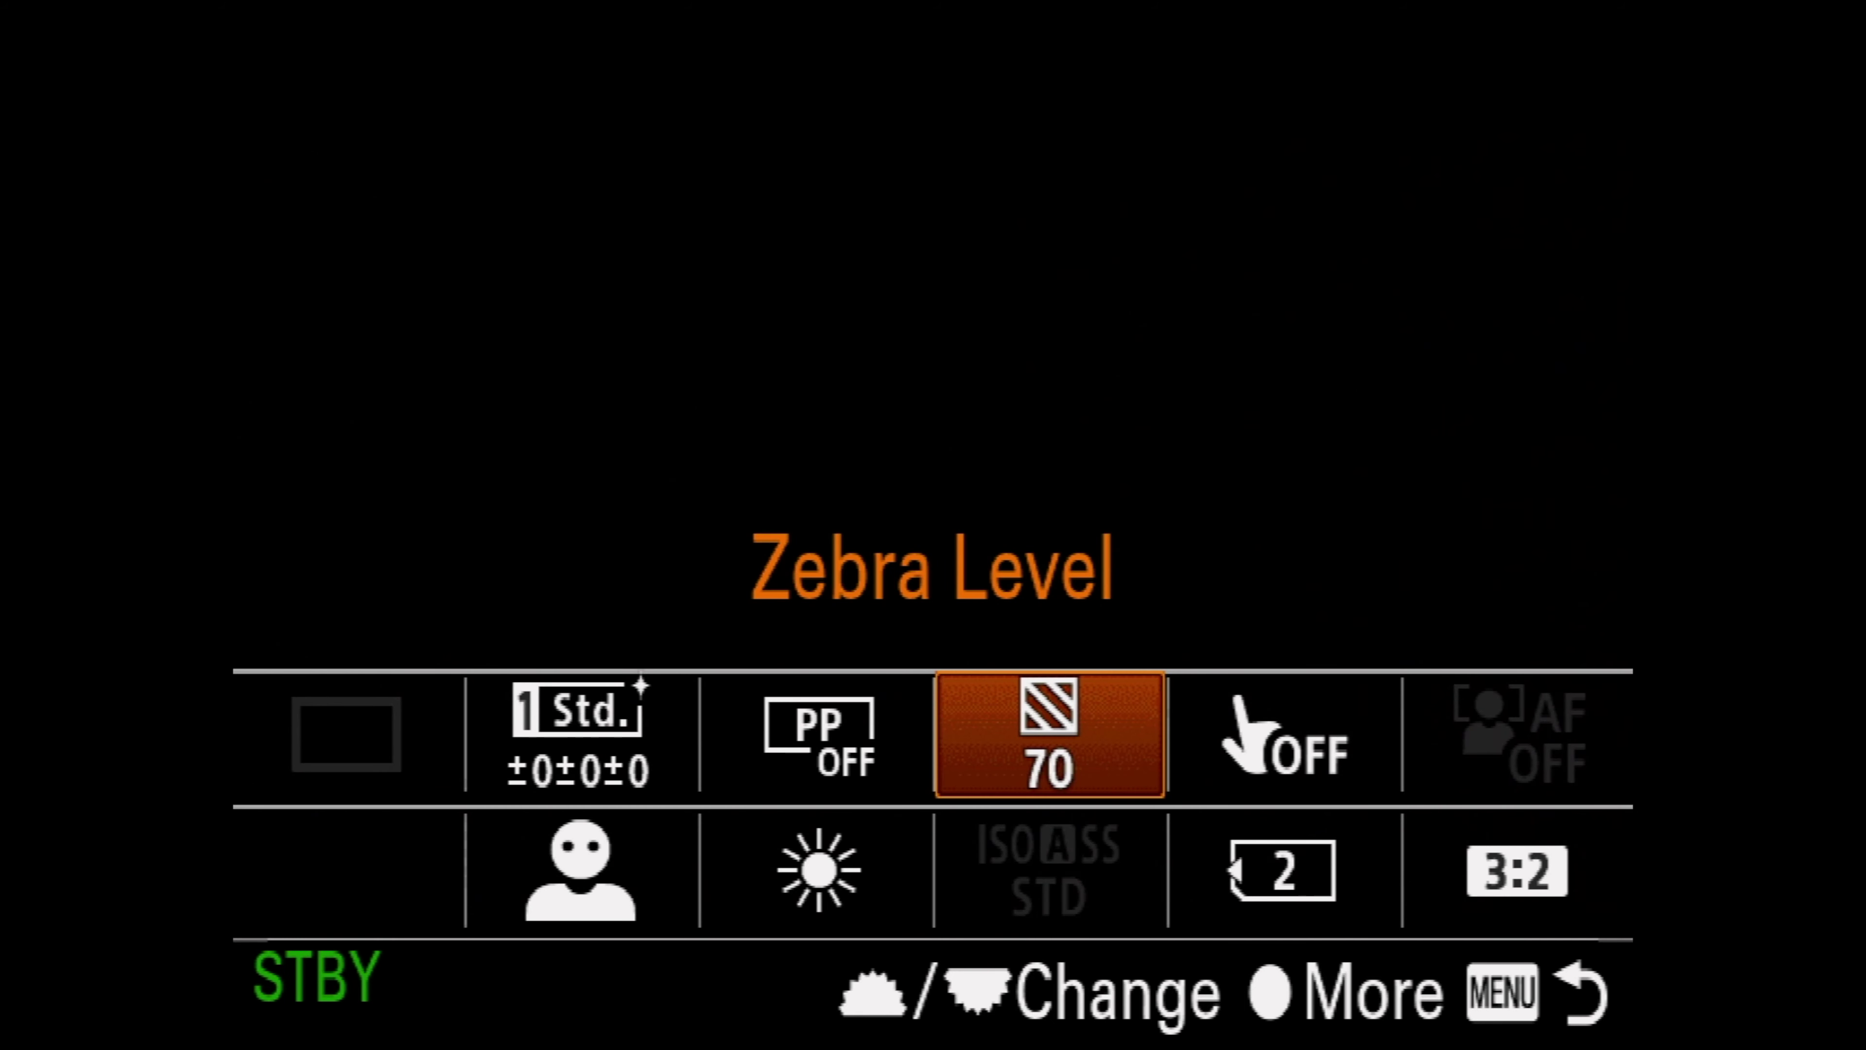
Open Subject Detection in the function menu and select Human.
{"action": "key", "text": "Right"}
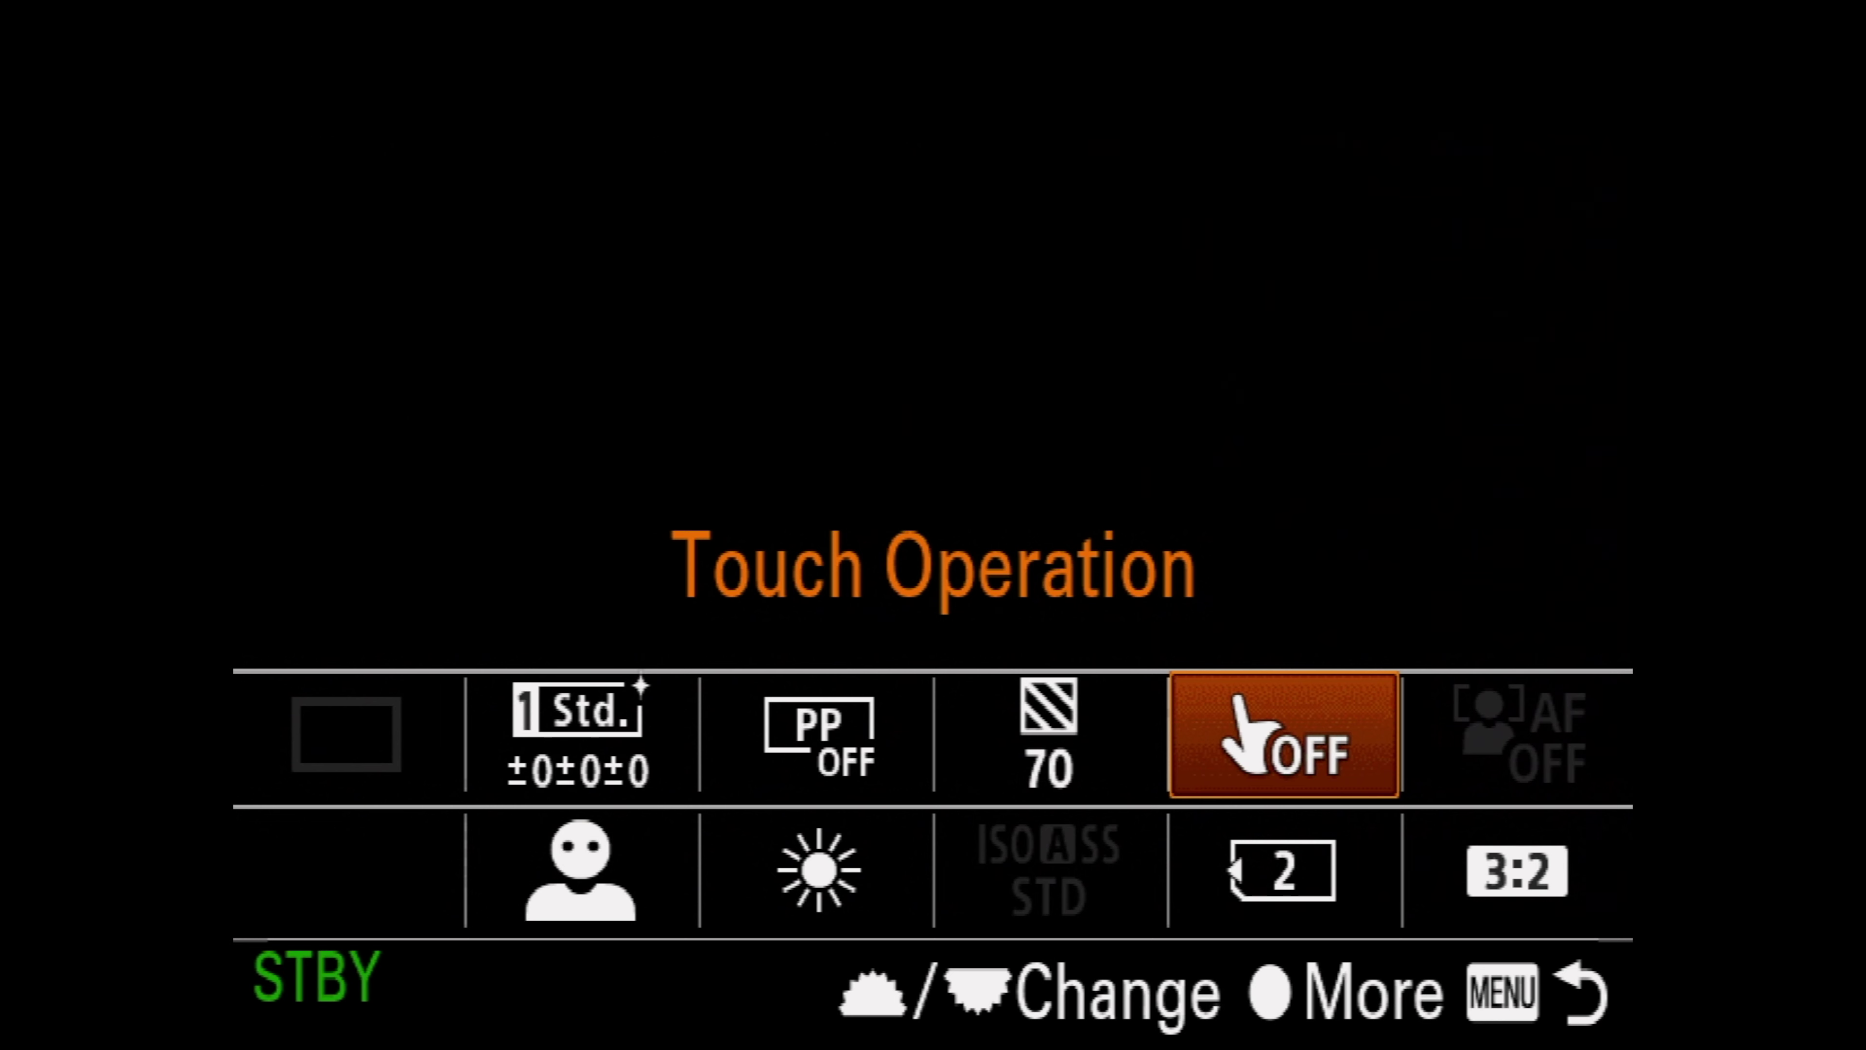
{"action": "key", "text": "Down"}
{"action": "key", "text": "Left"}
{"action": "key", "text": "Left"}
{"action": "key", "text": "Left"}
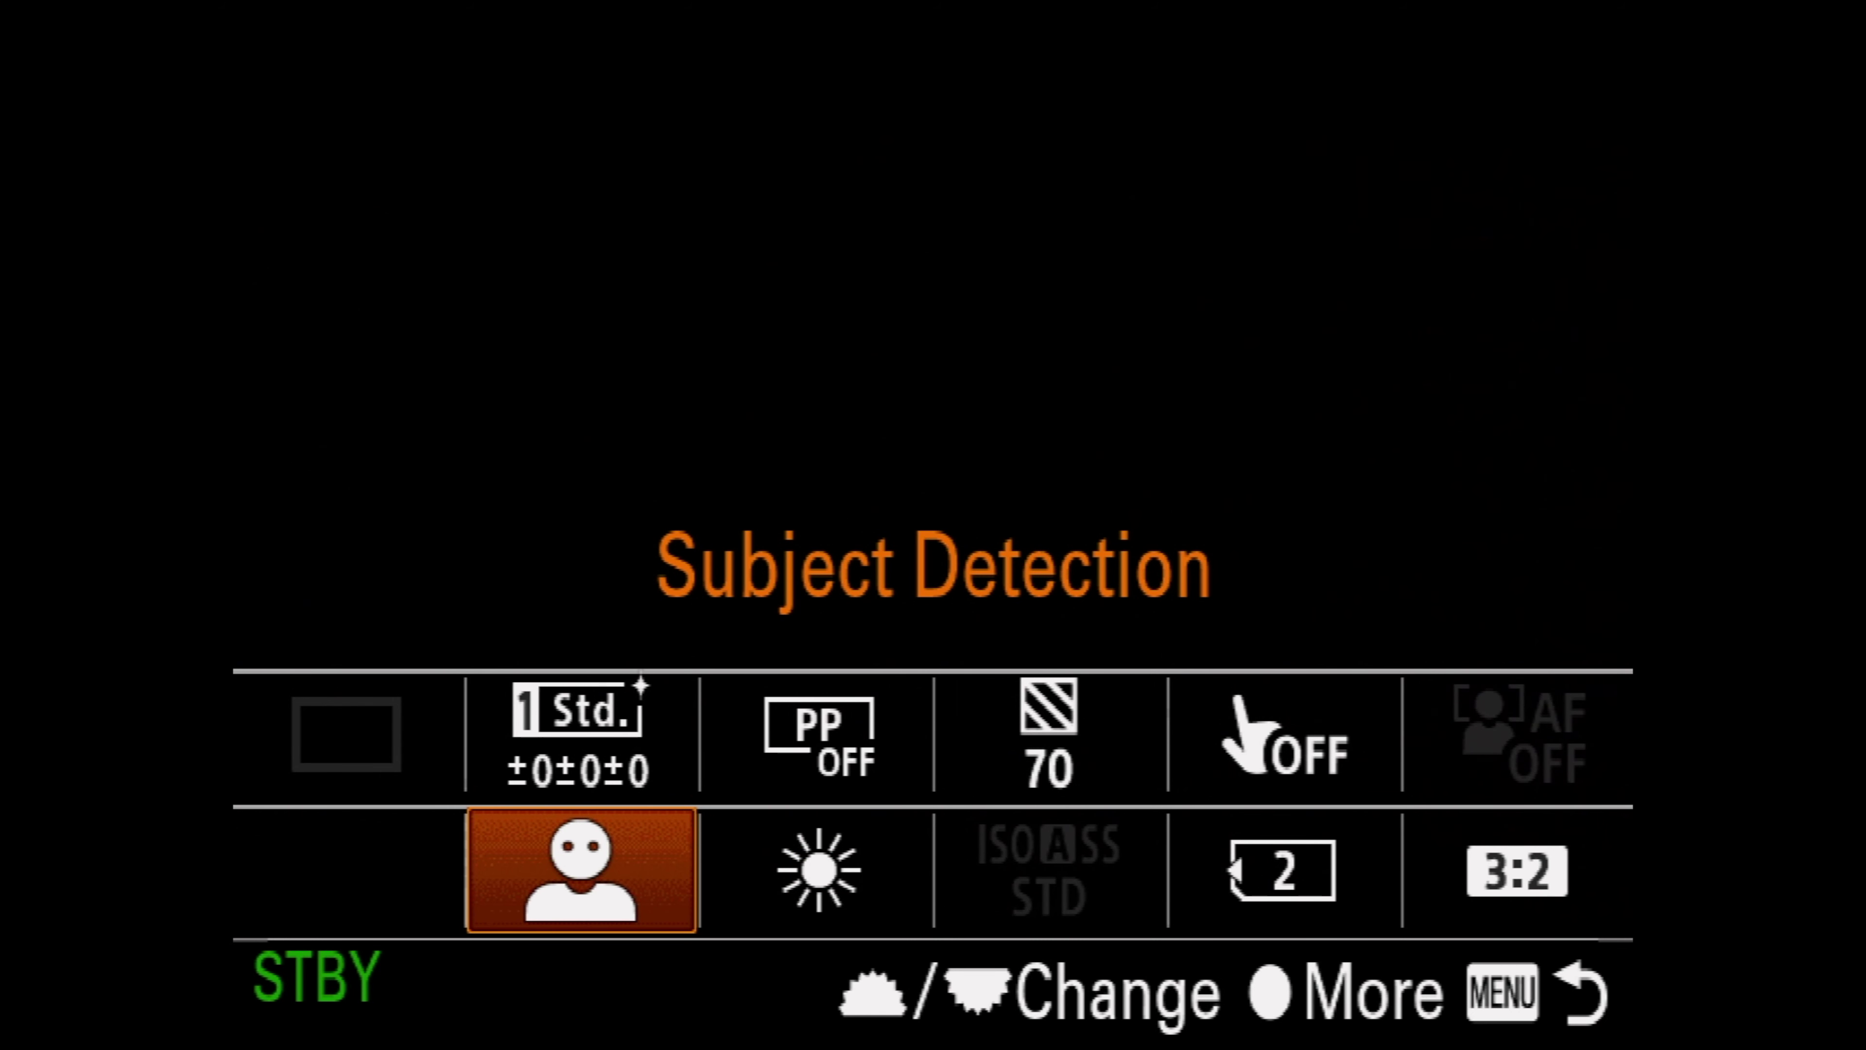
{"action": "key", "text": "Return"}
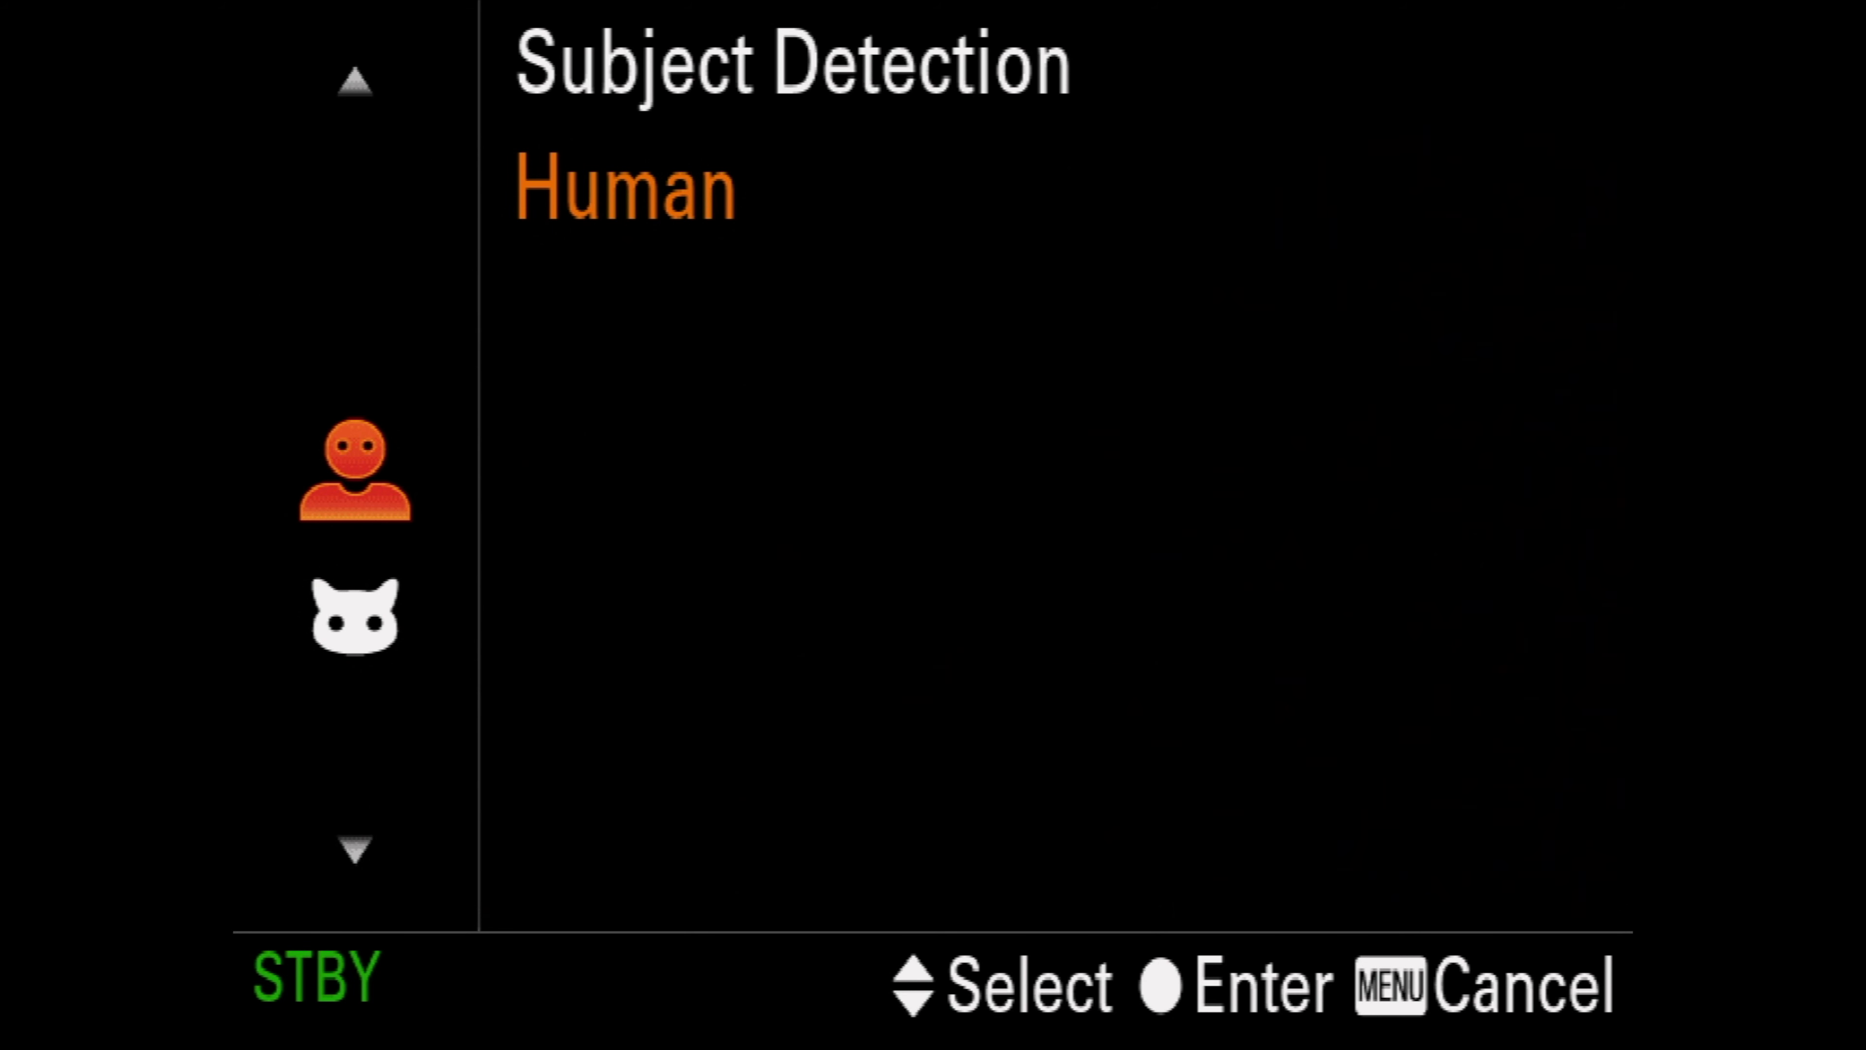
{"action": "key", "text": "Return"}
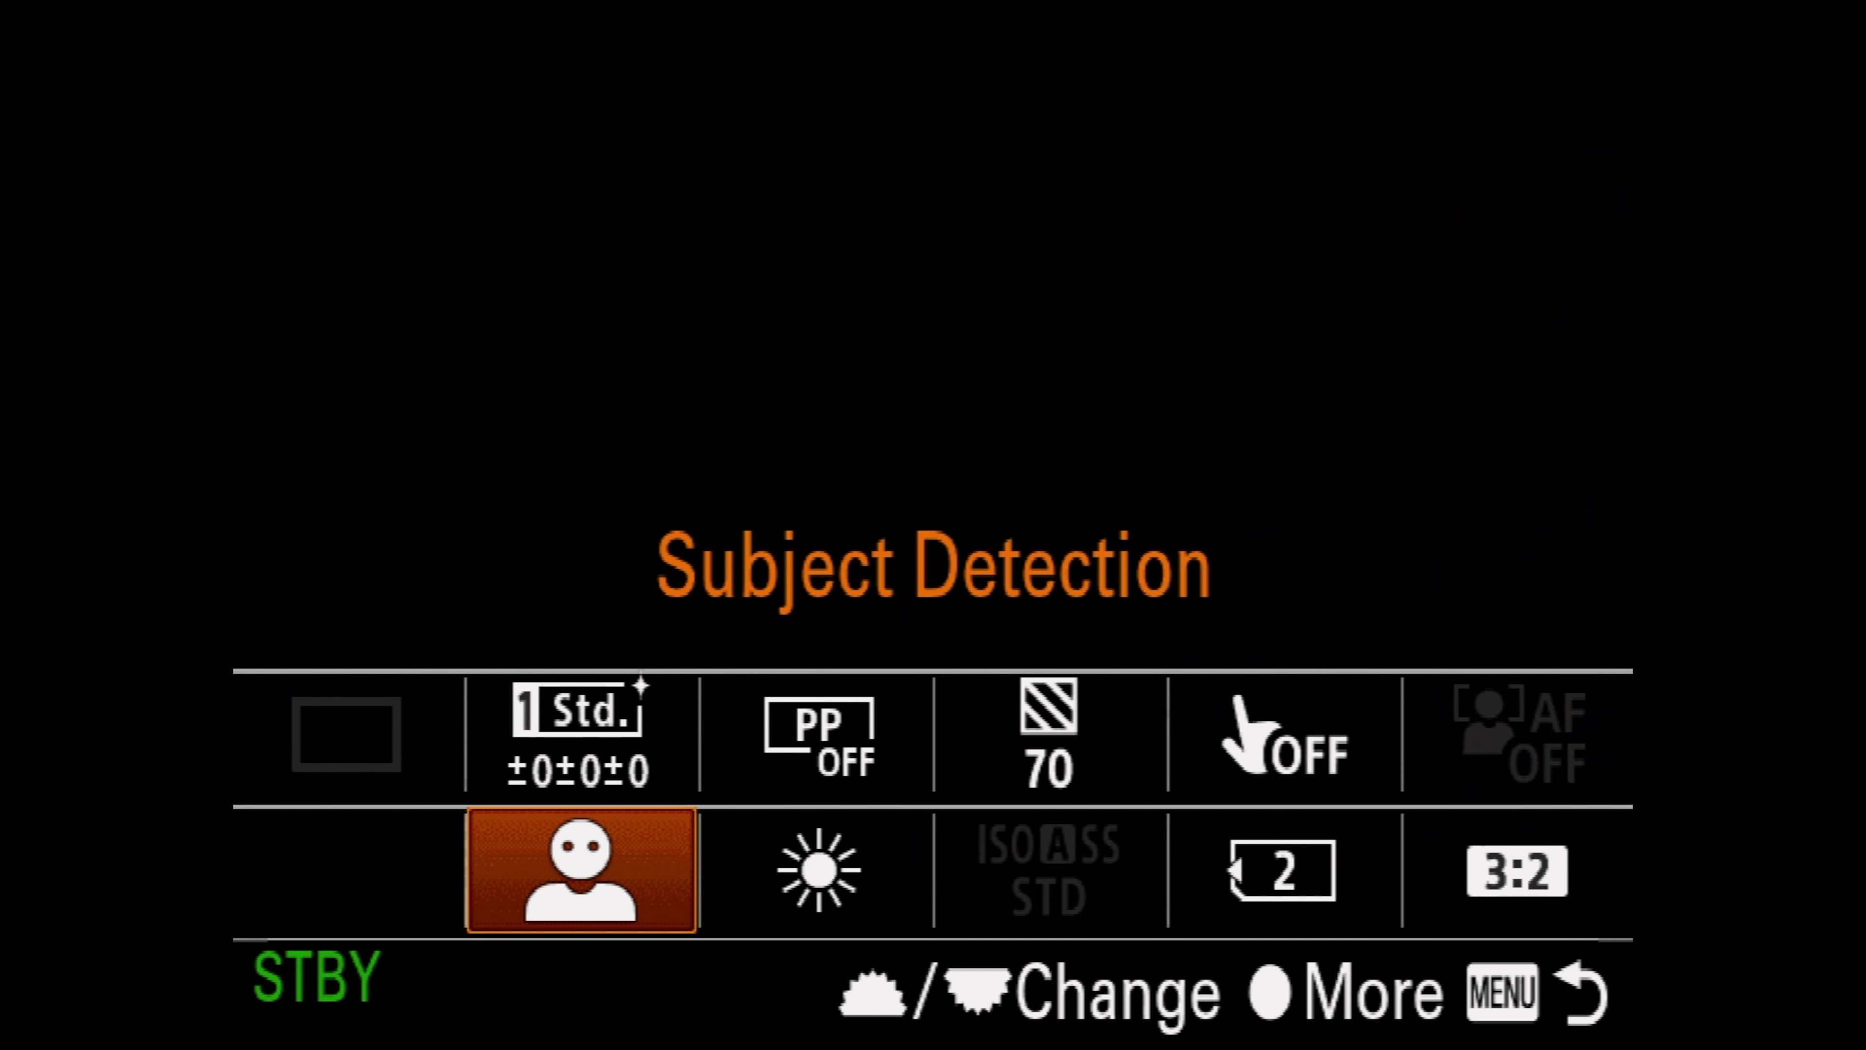
Set the still-image Aspect Ratio to 16:9 in the function menu.
{"action": "key", "text": "Right"}
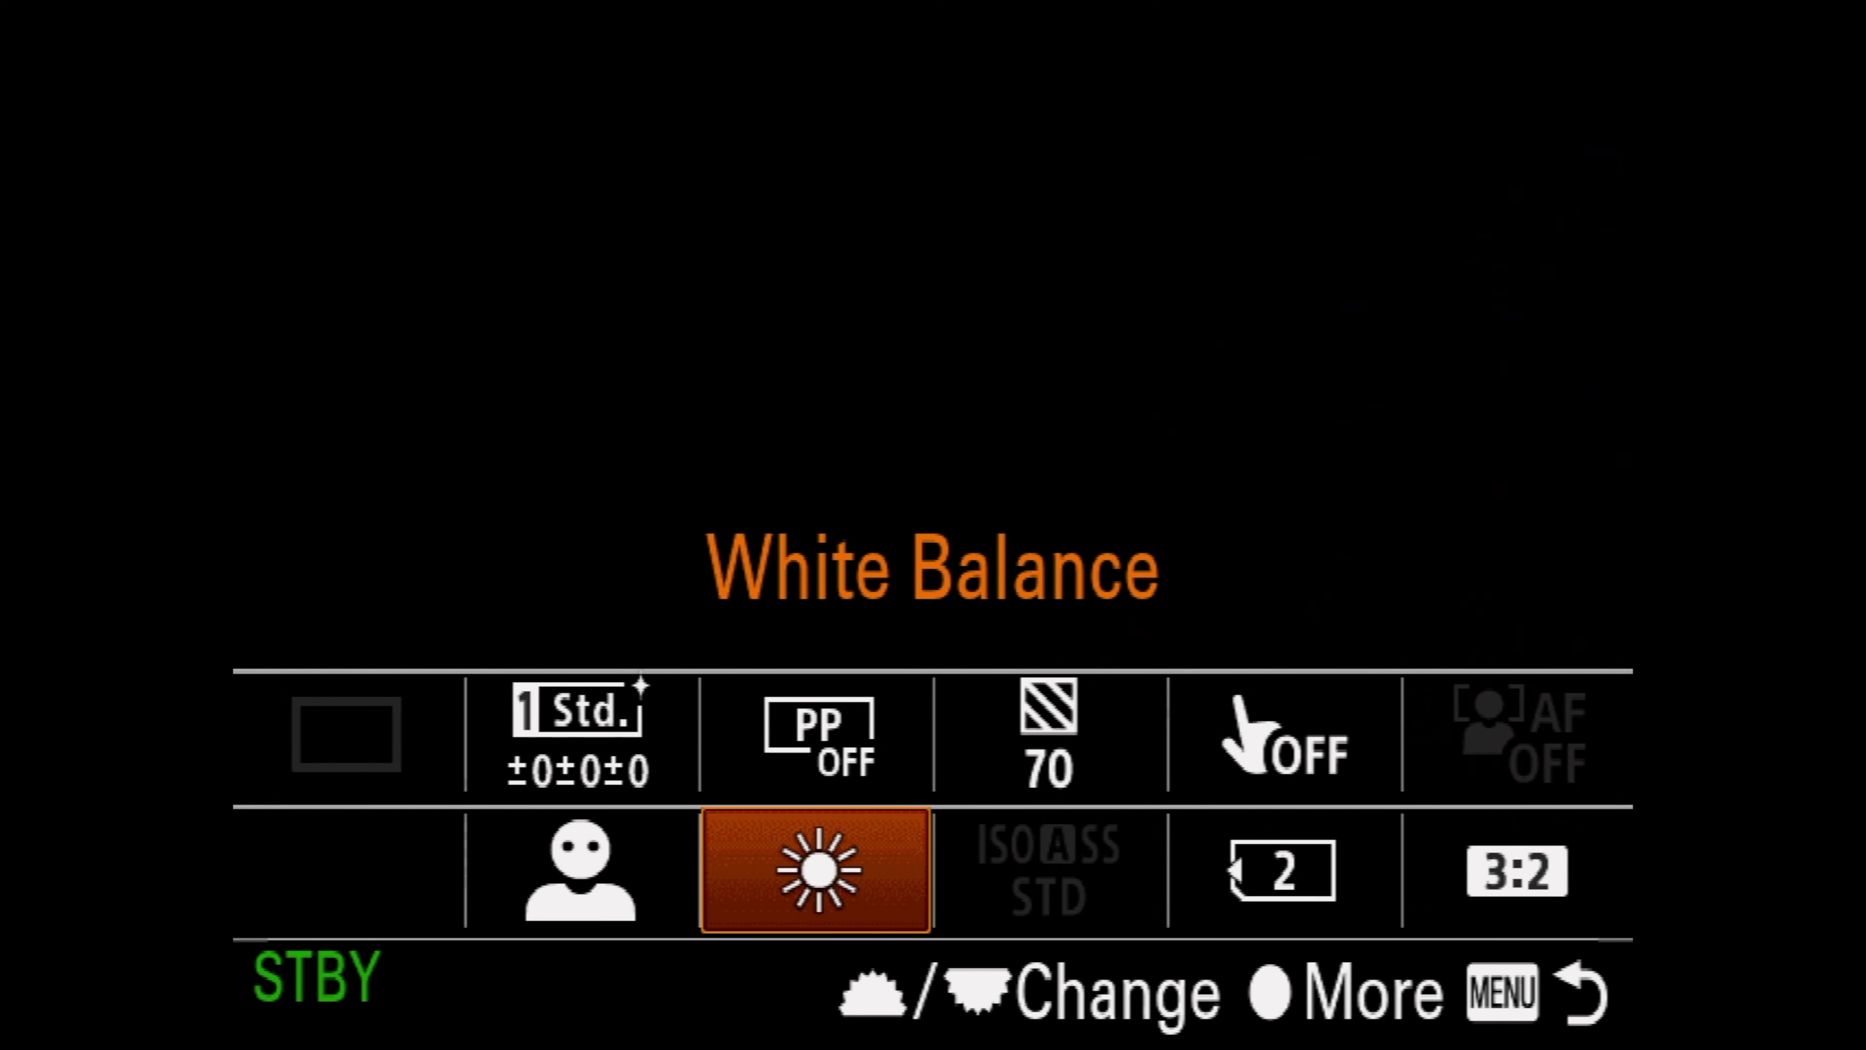
{"action": "key", "text": "Right"}
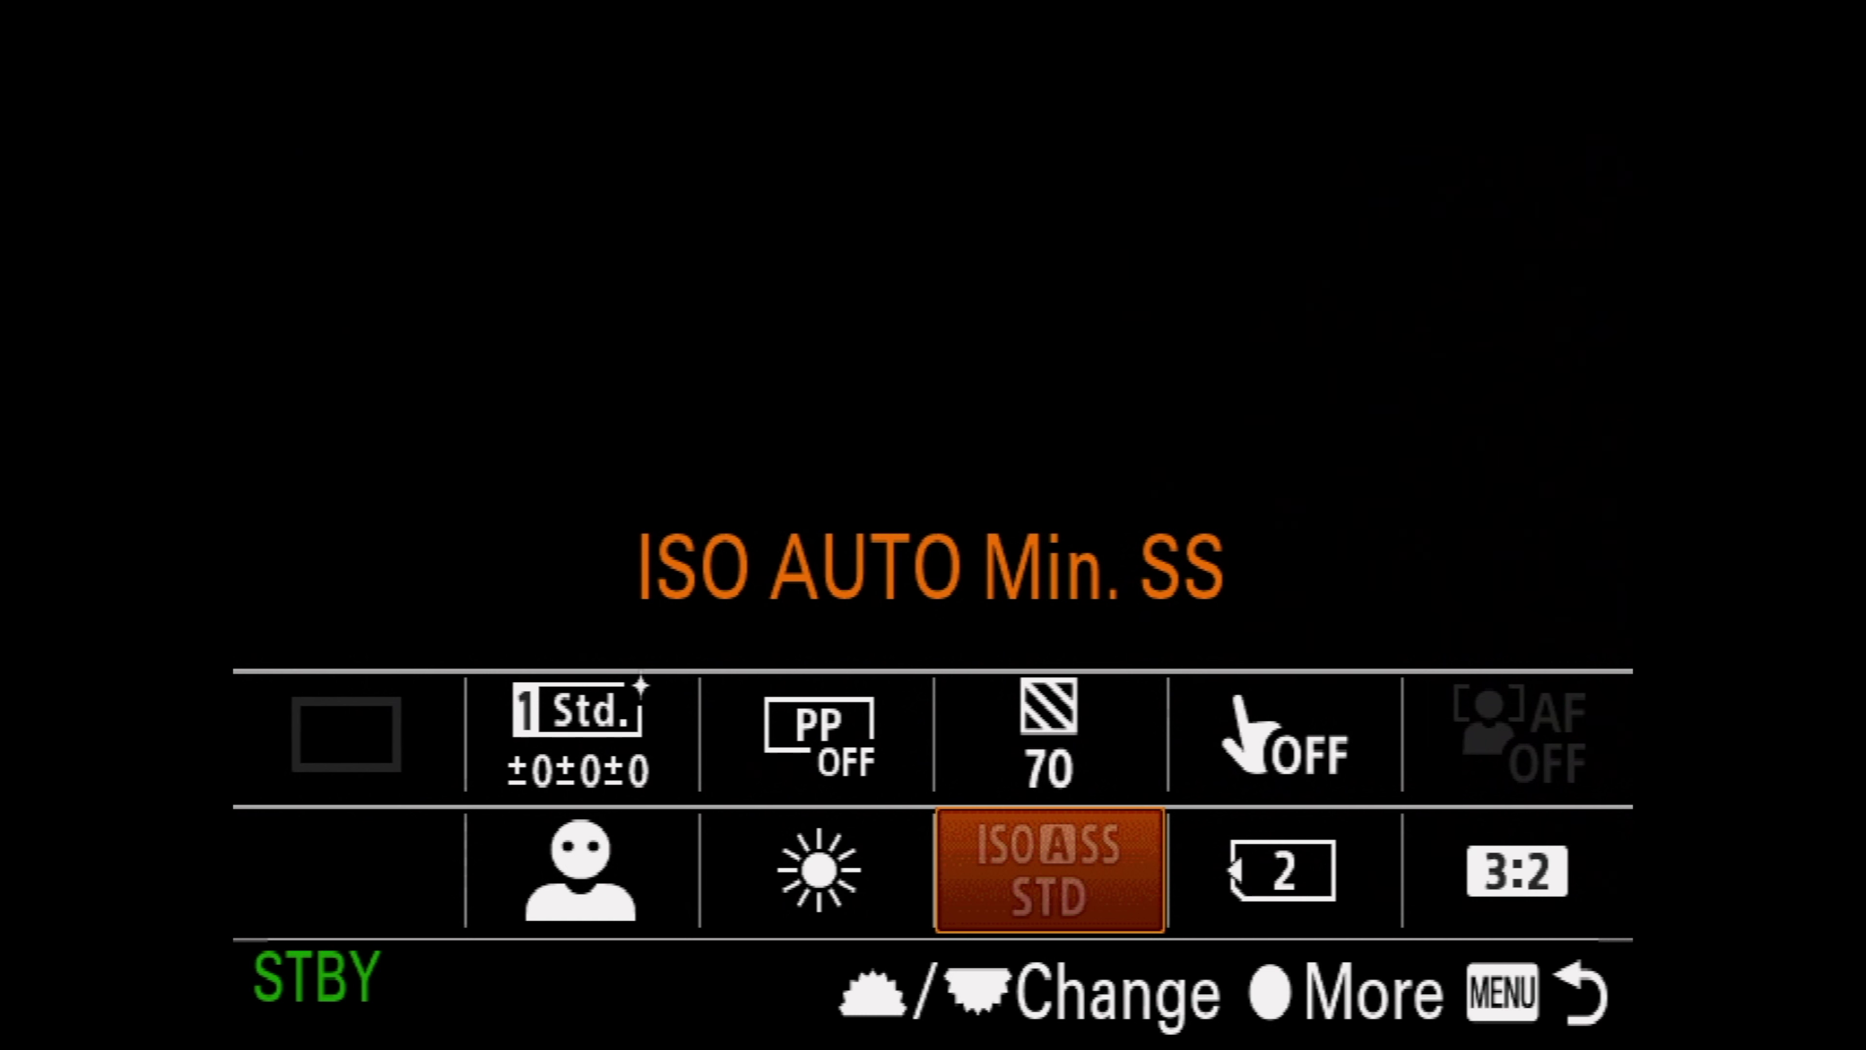
{"action": "key", "text": "Right"}
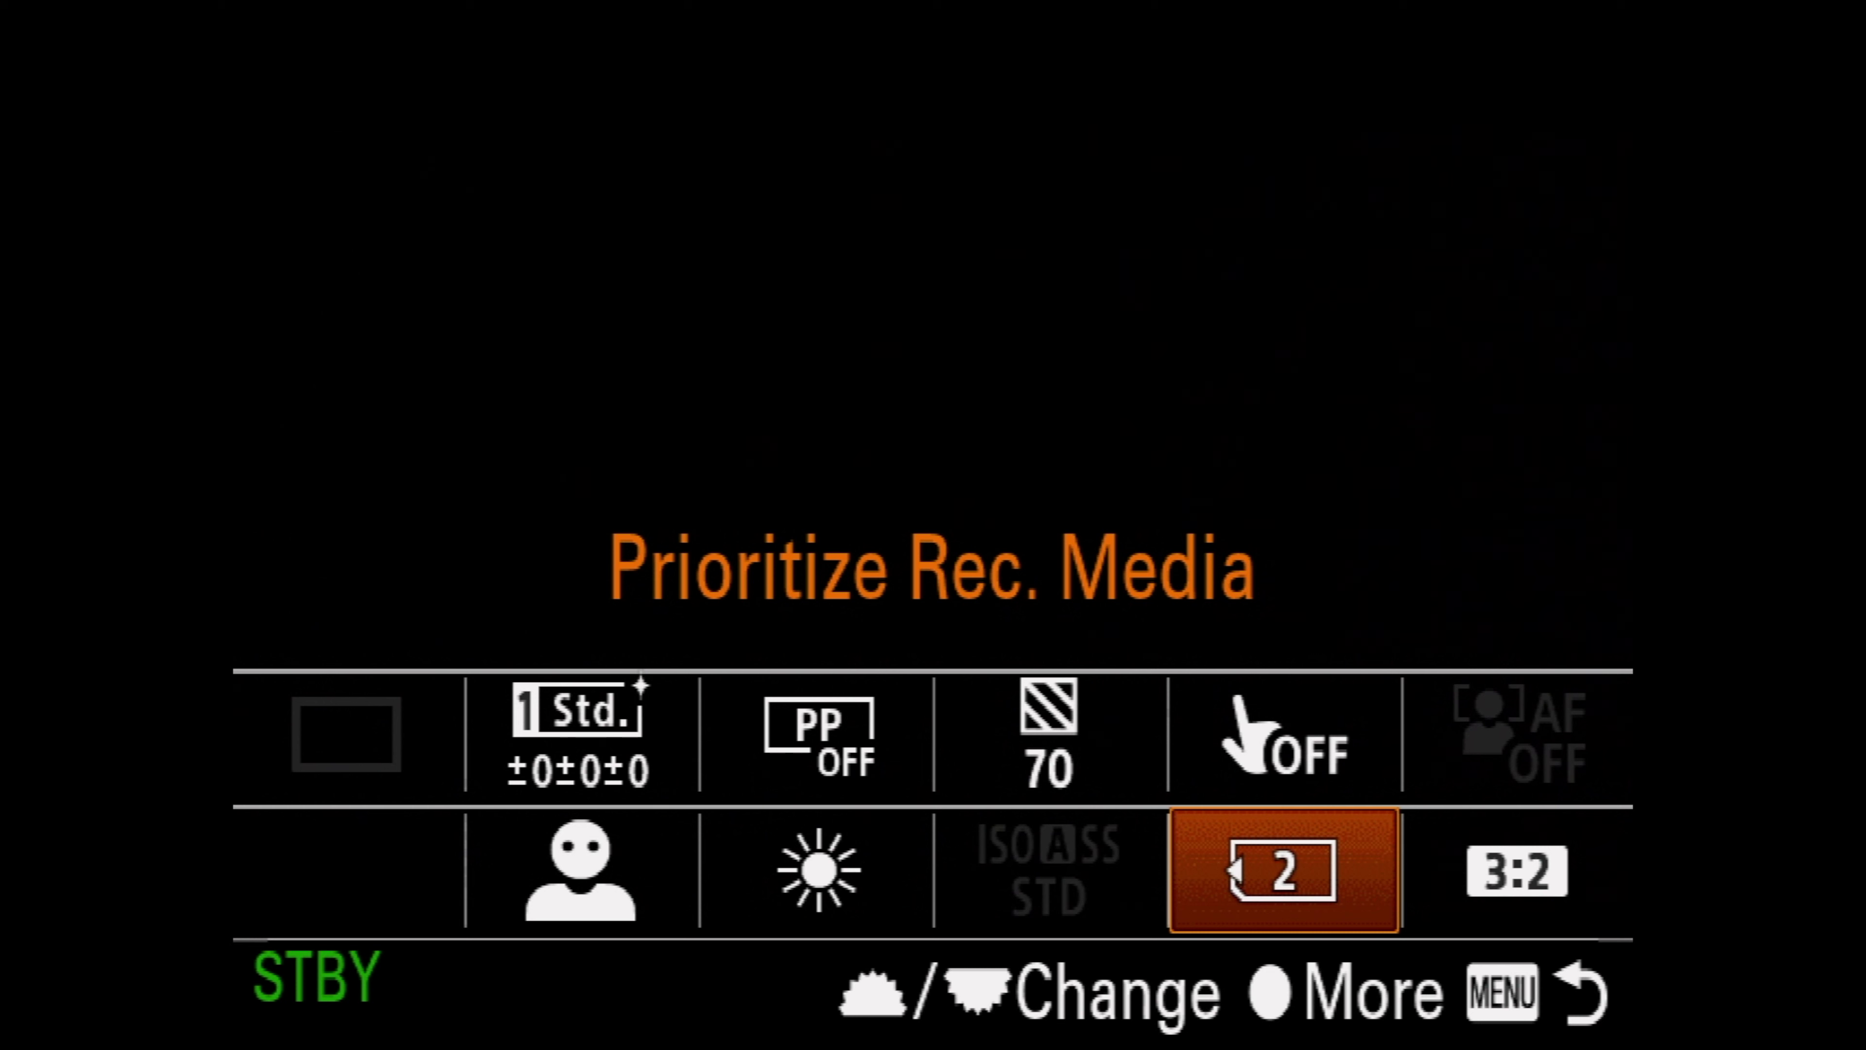
{"action": "key", "text": "Right"}
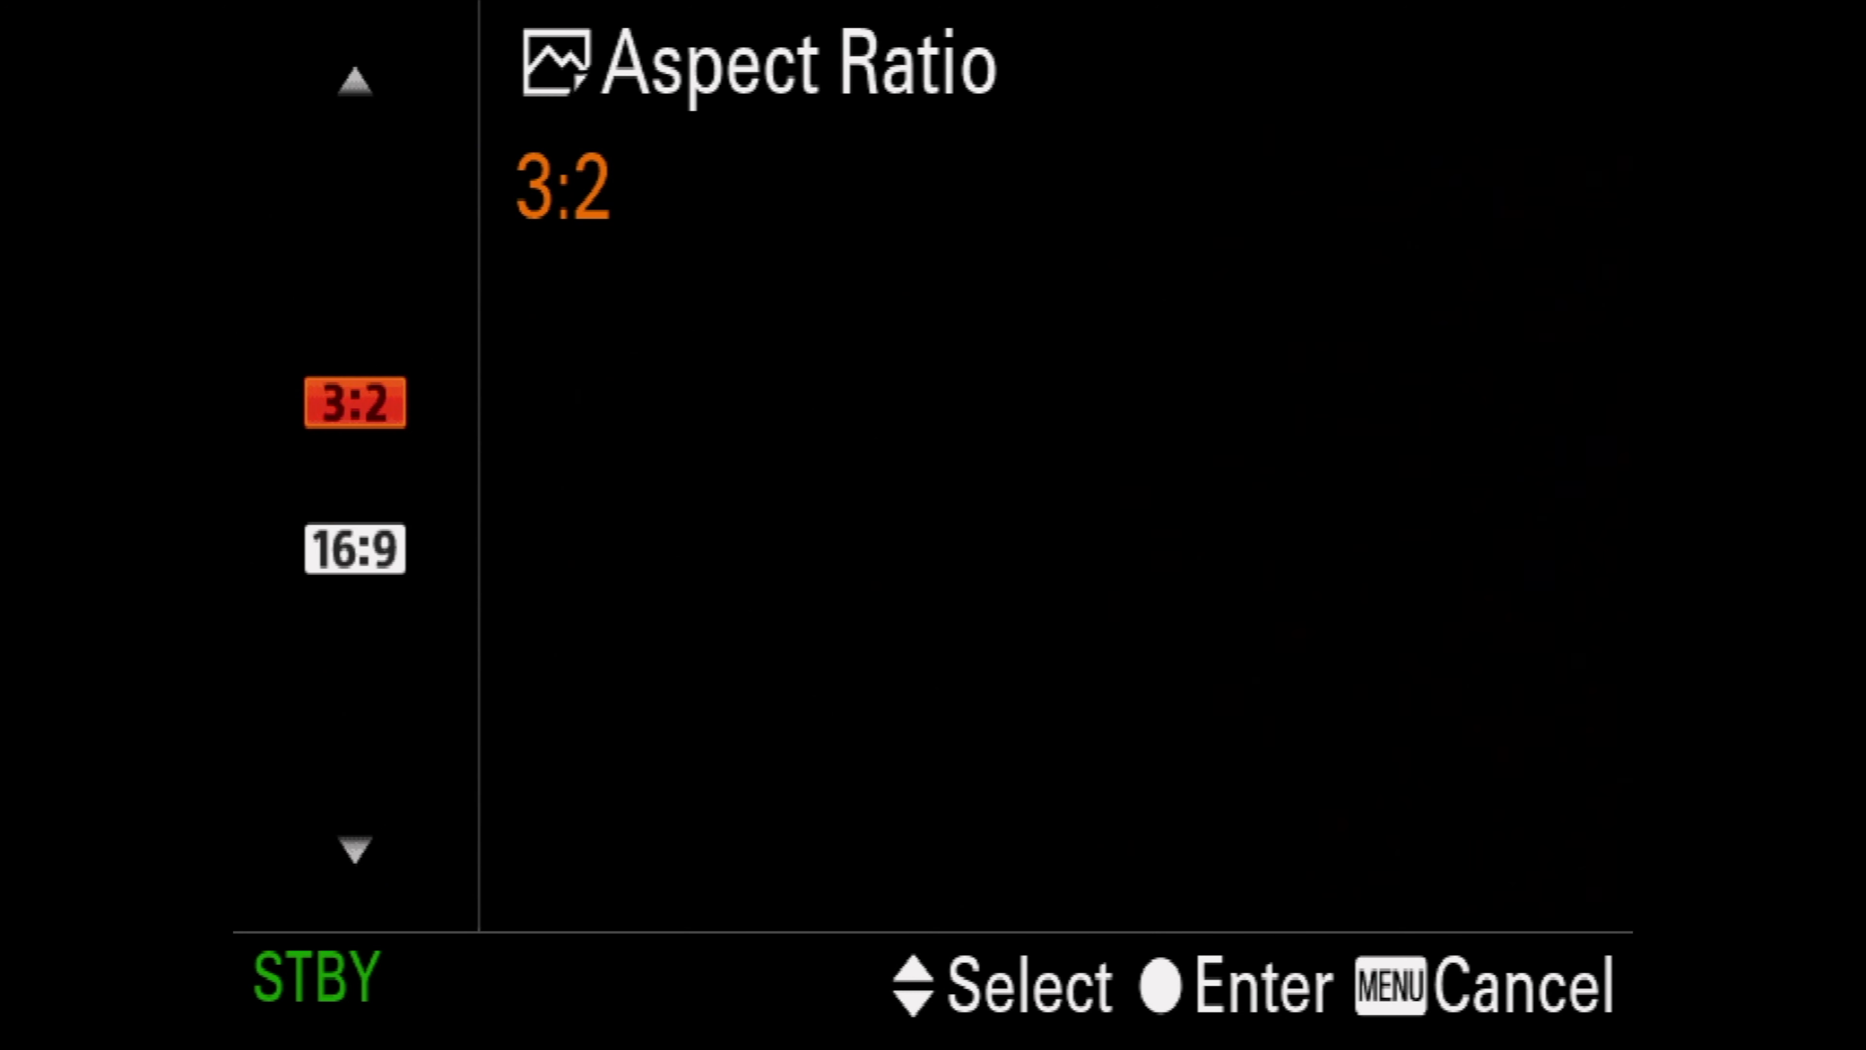
{"action": "key", "text": "Down"}
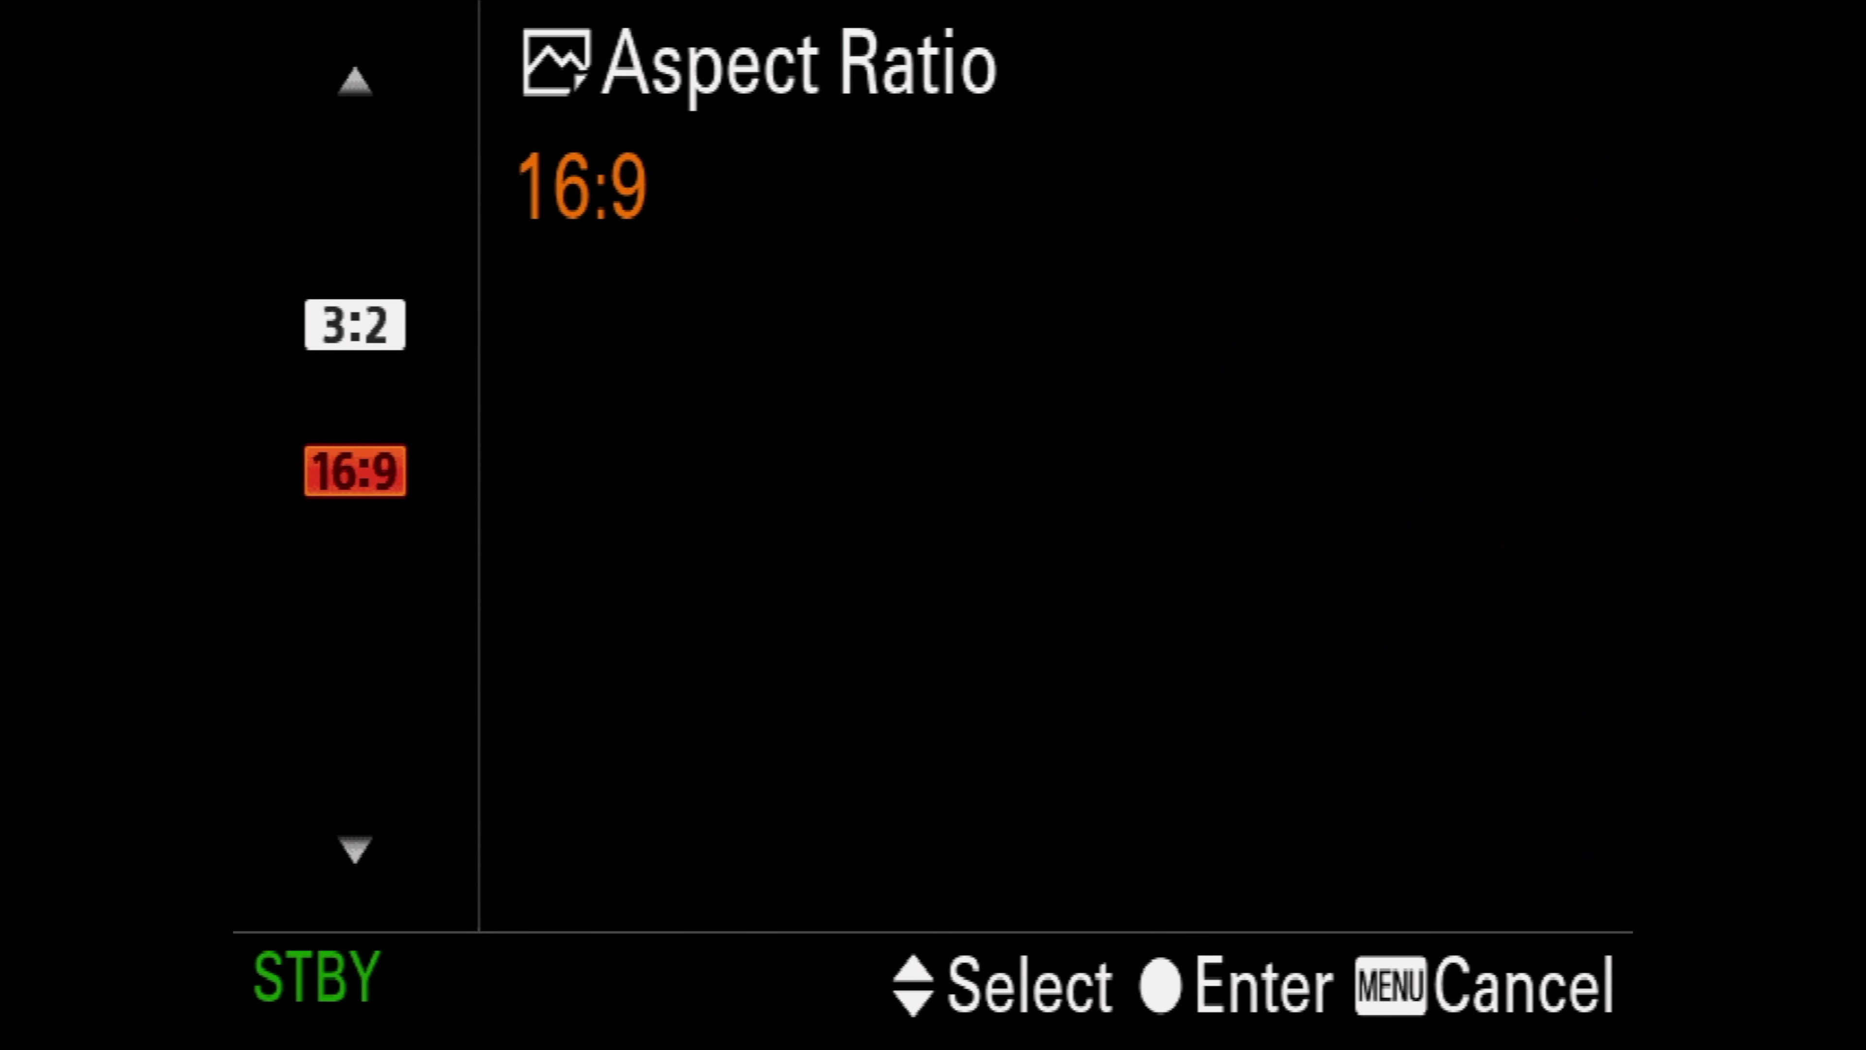
{"action": "key", "text": "Return"}
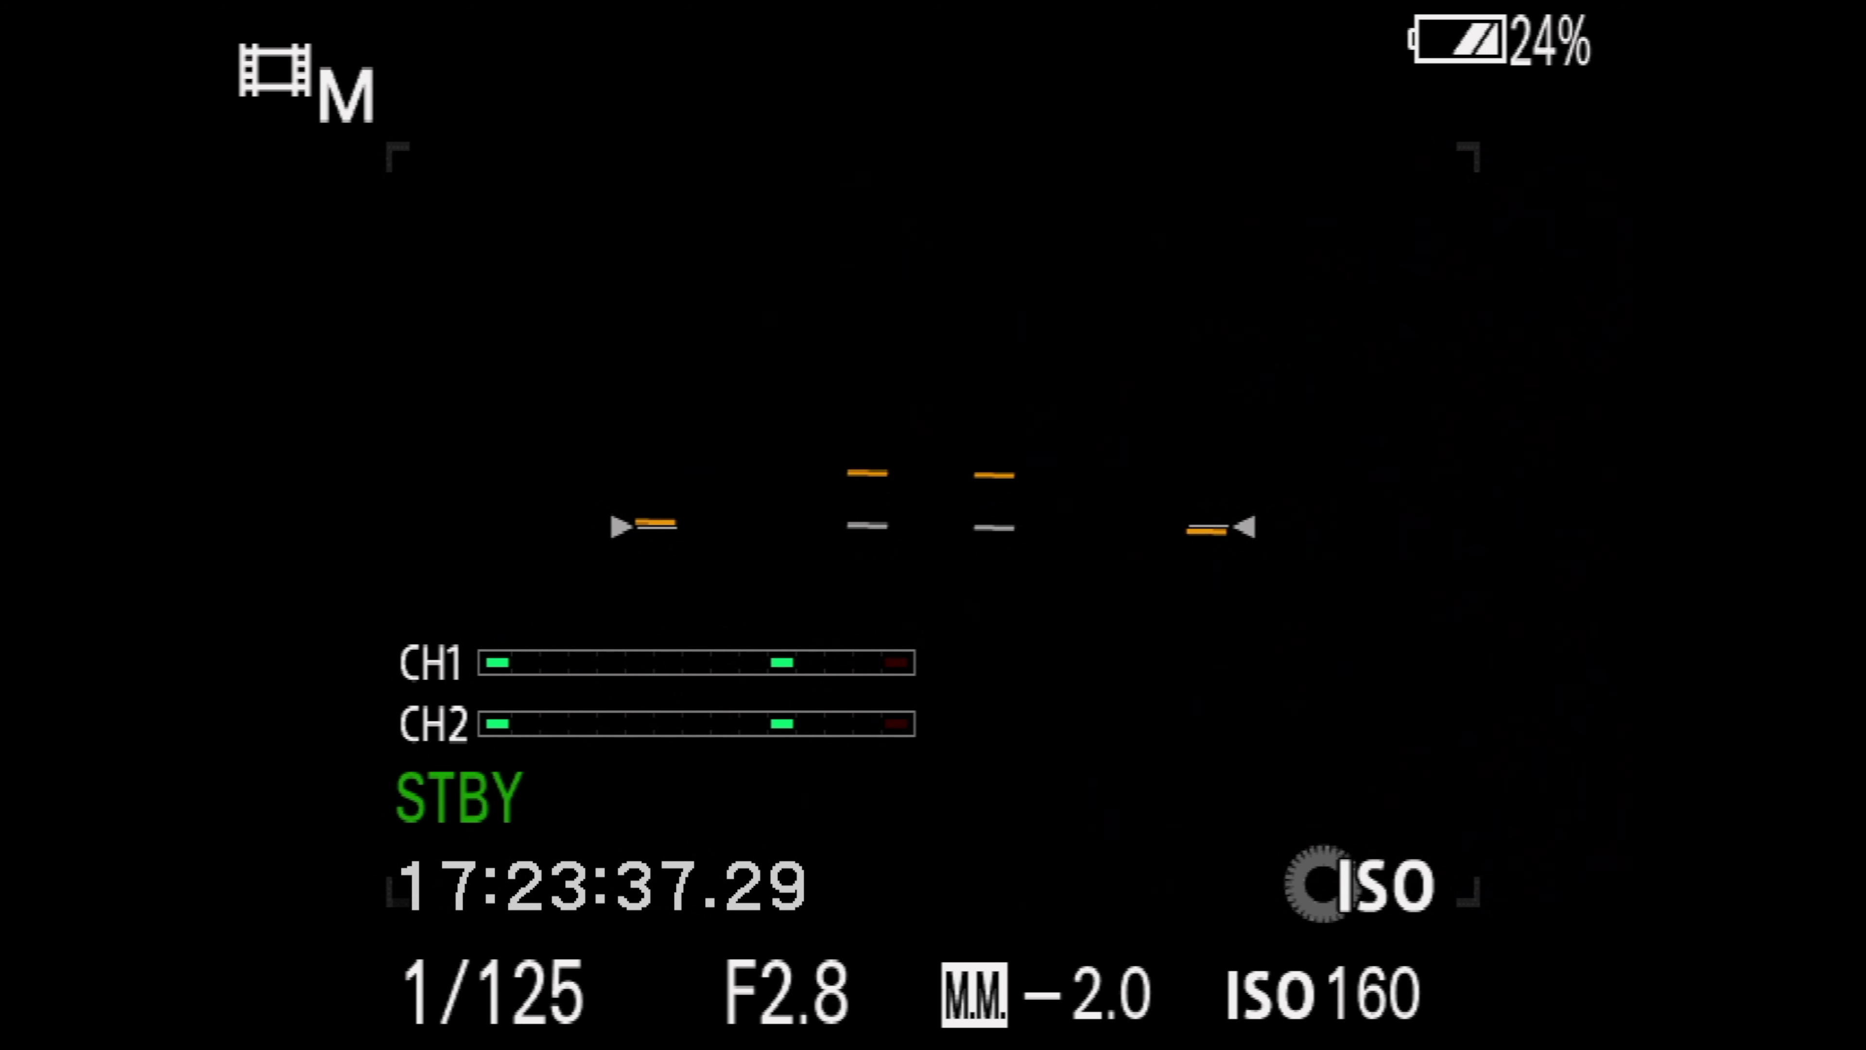
Open the camera's main settings and go to the My Menu1 page.
{"action": "key", "text": "f"}
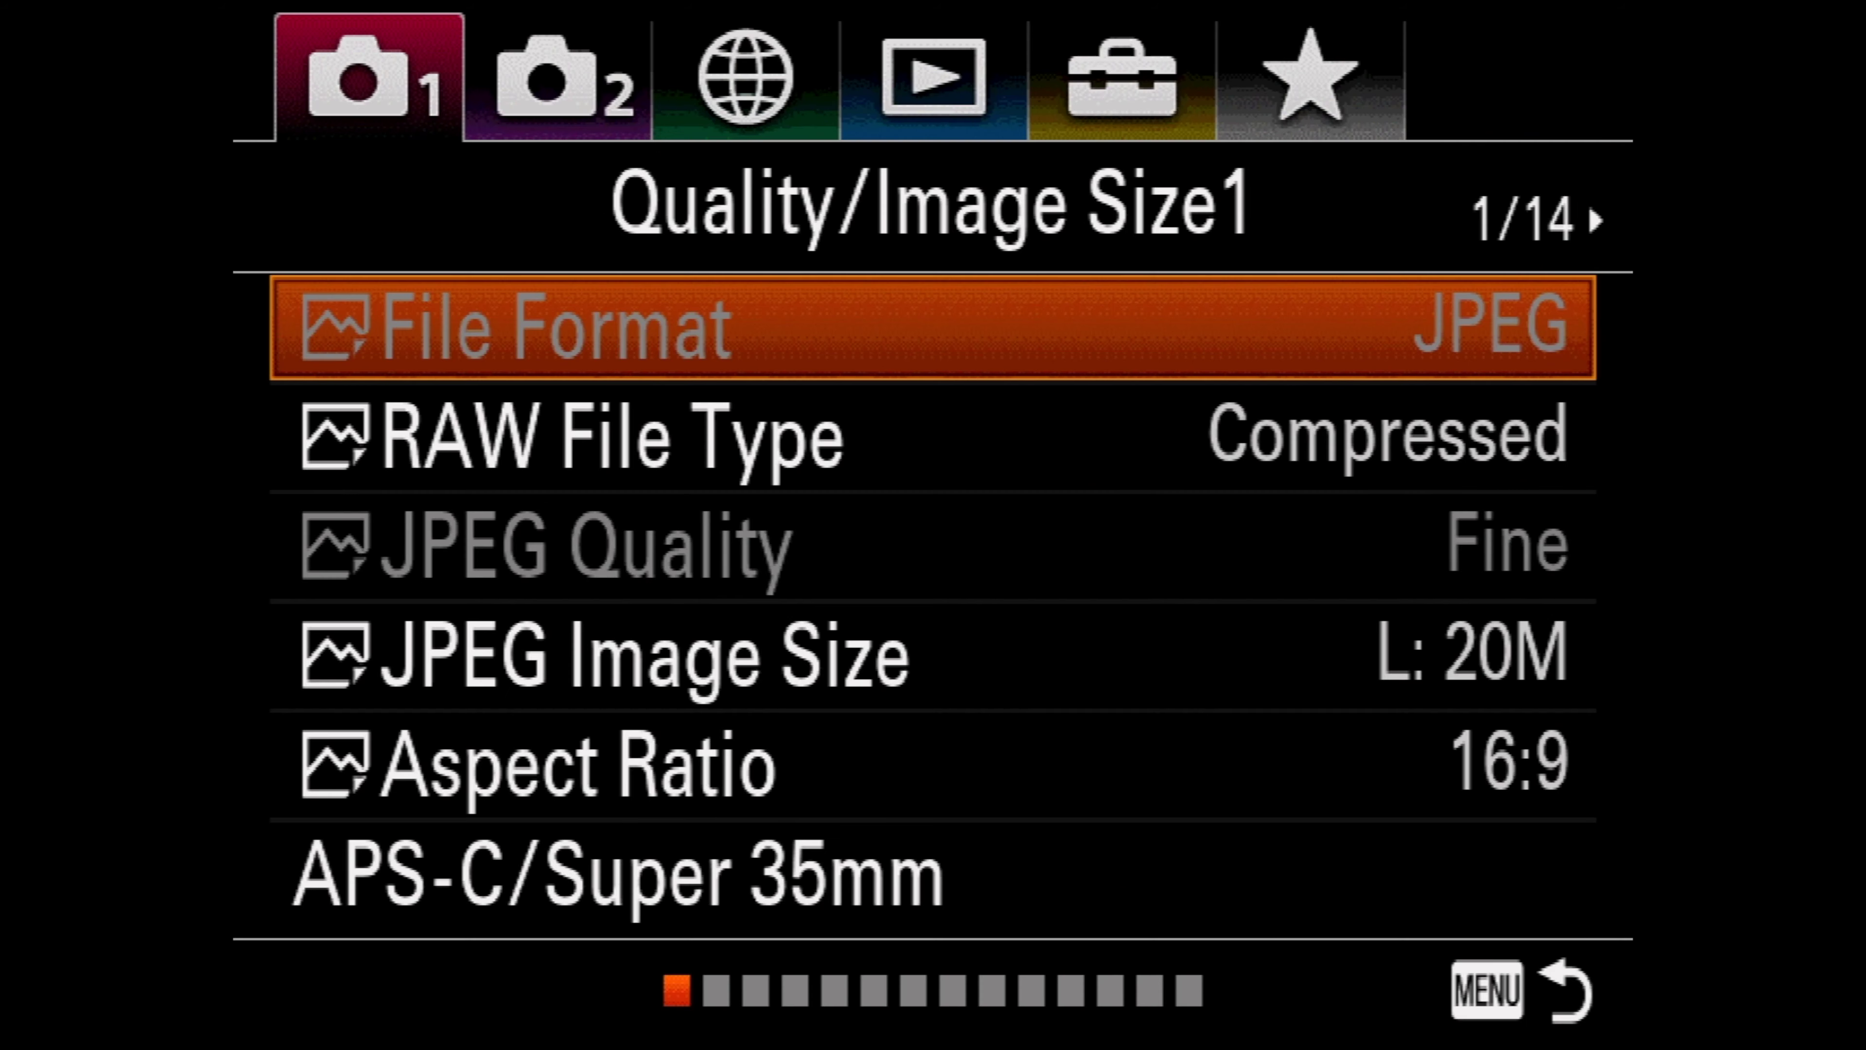
{"action": "key", "text": "Up"}
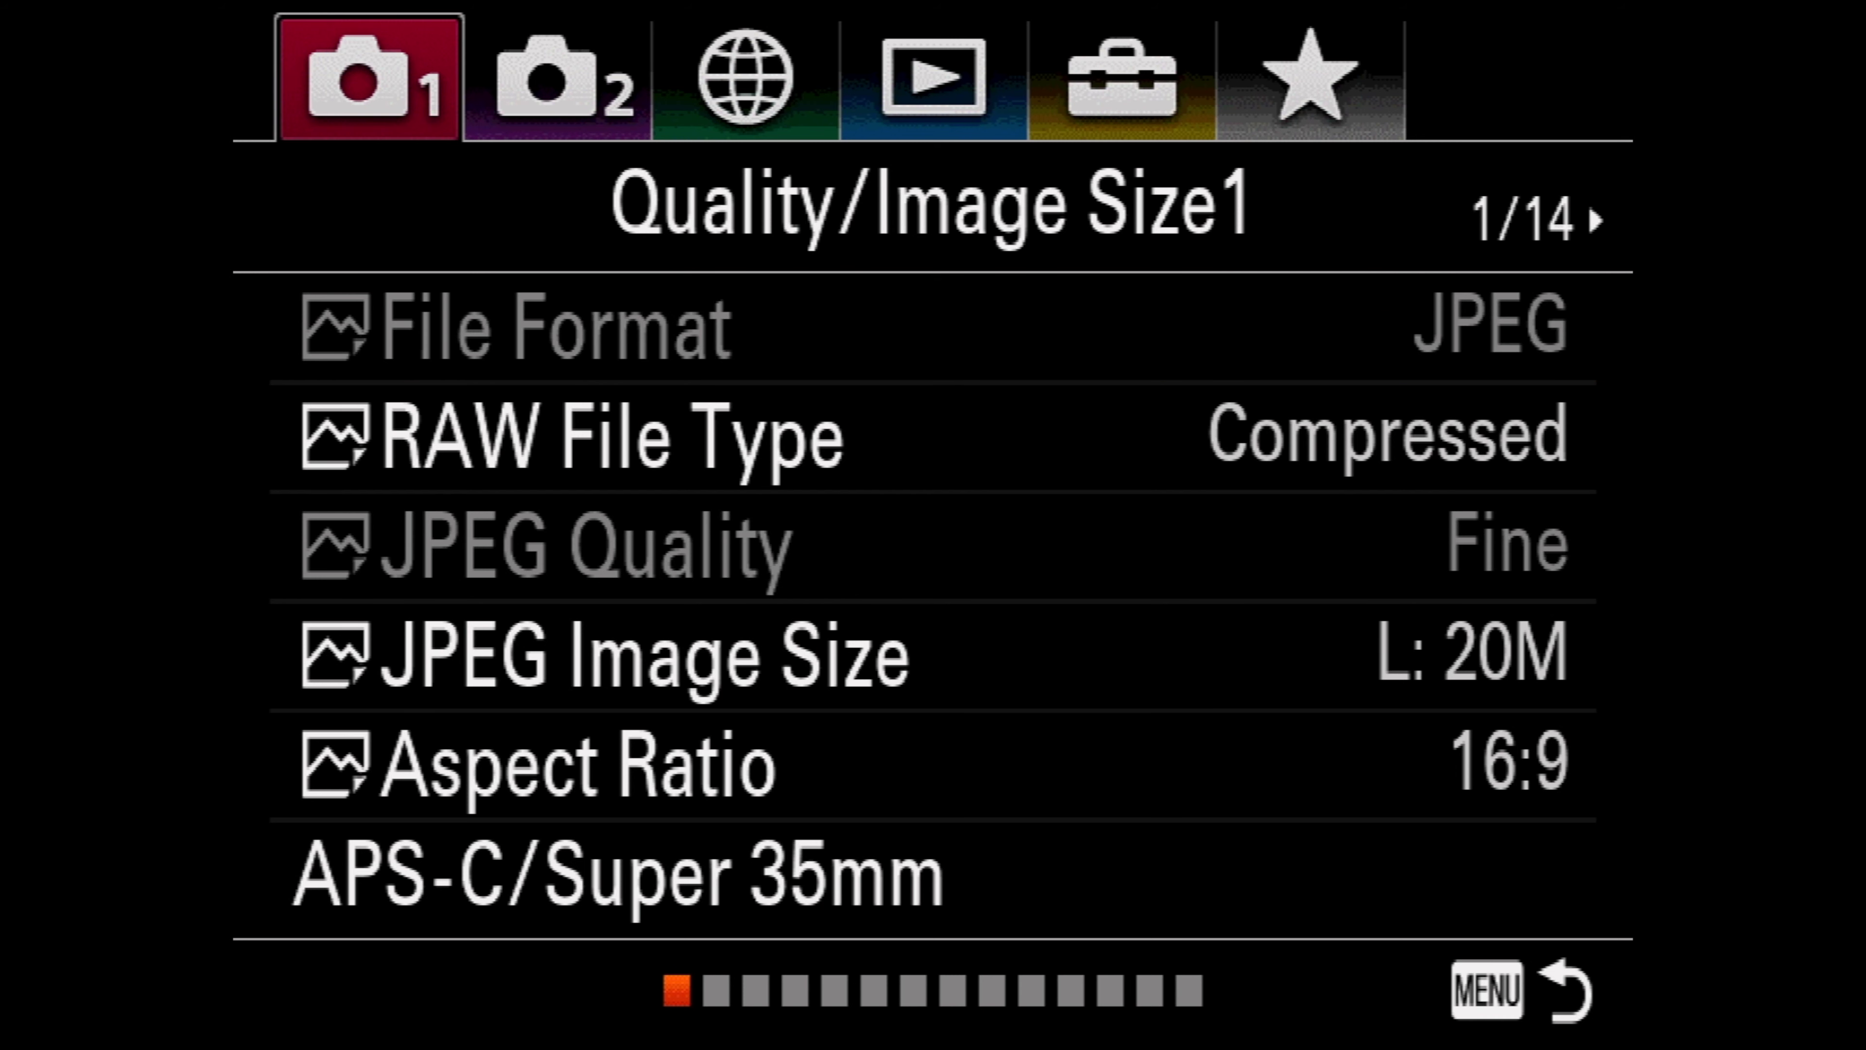
{"action": "key", "text": "Right"}
{"action": "key", "text": "Right"}
{"action": "key", "text": "Right"}
{"action": "key", "text": "Right"}
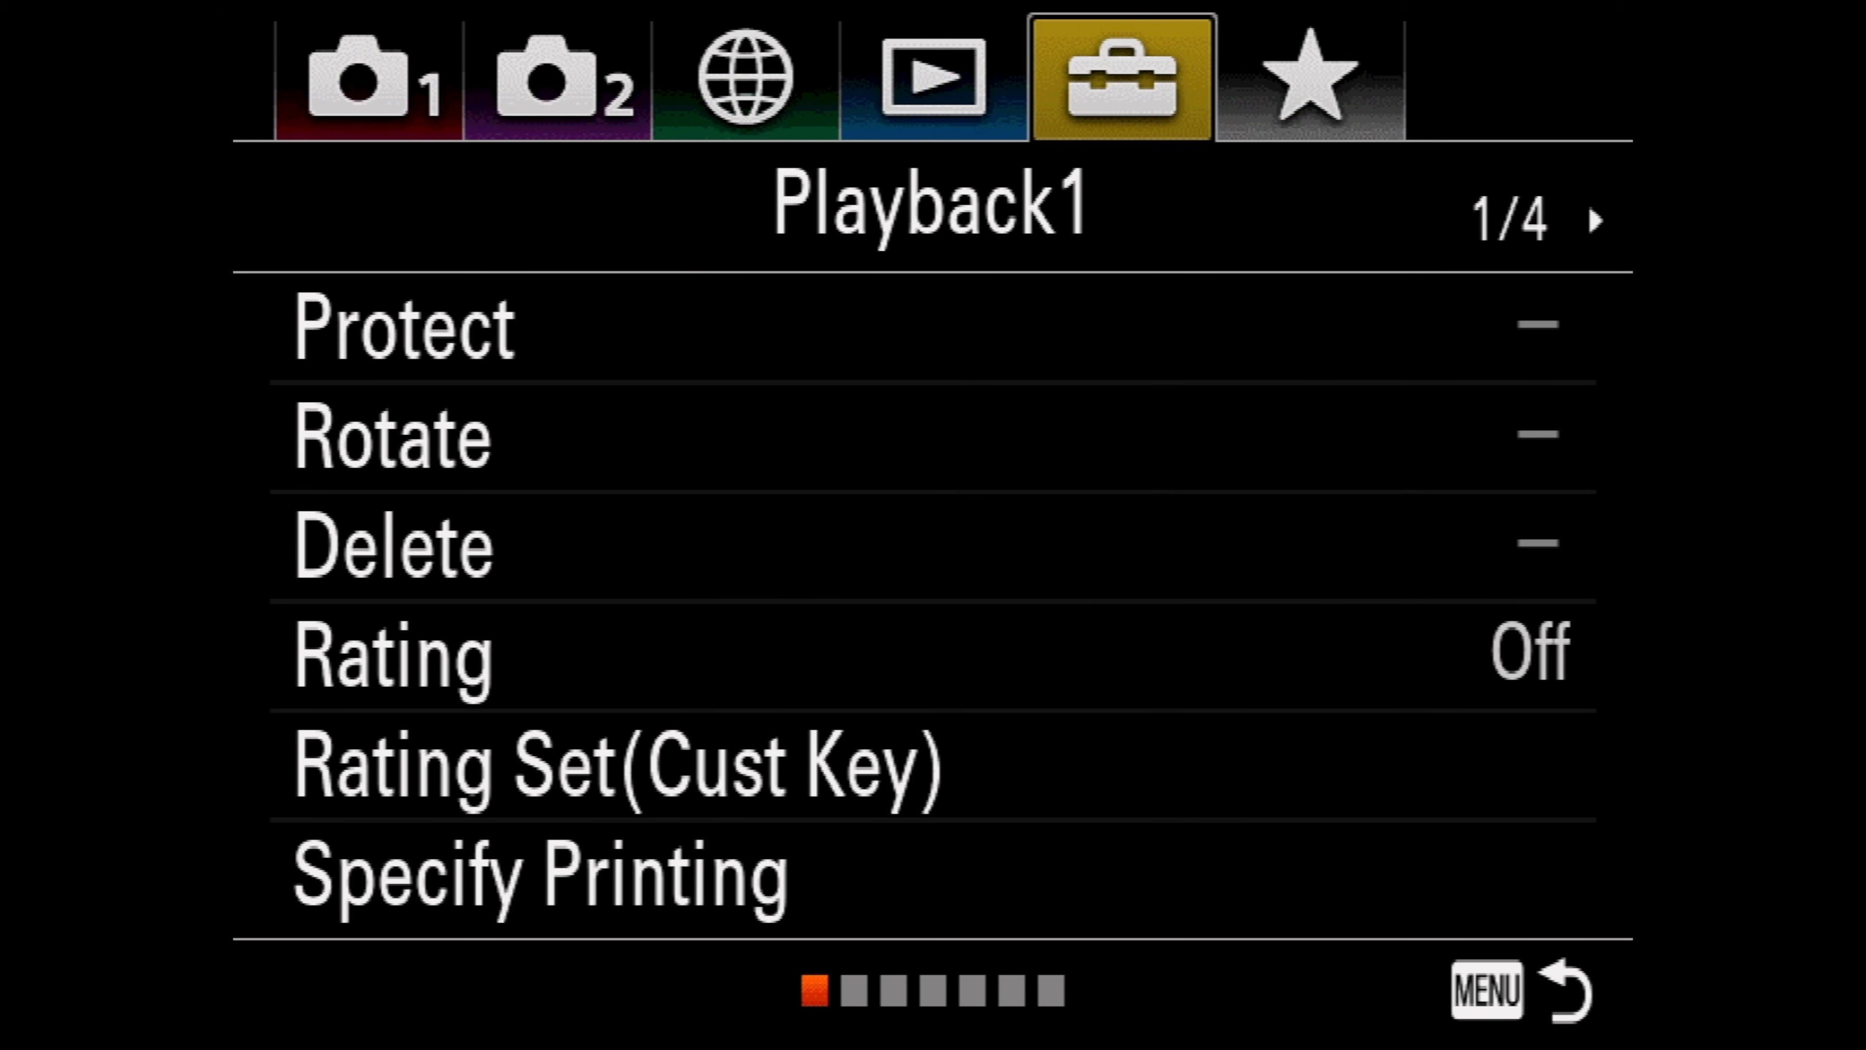
{"action": "key", "text": "Right"}
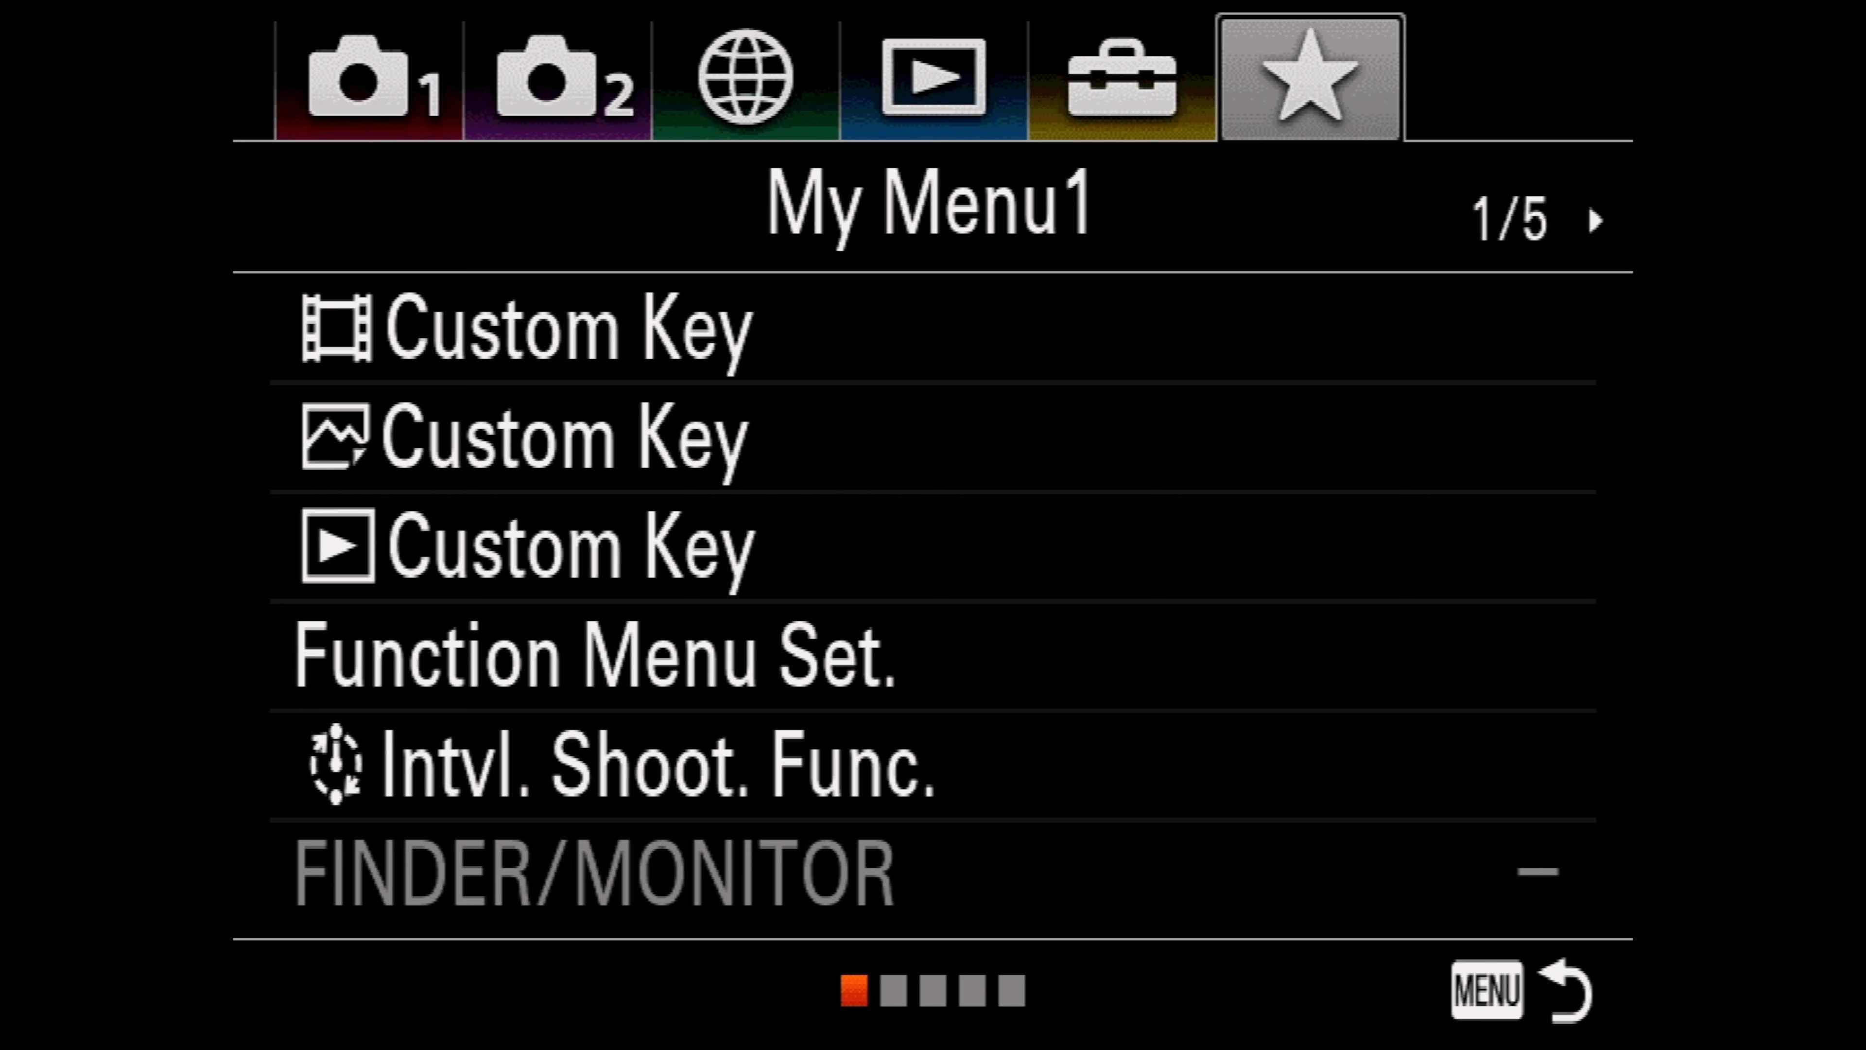
Look through the My Menu1 entries from the movie Custom Key to FINDER/MONITOR, and continue to My Menu2.
{"action": "key", "text": "Down"}
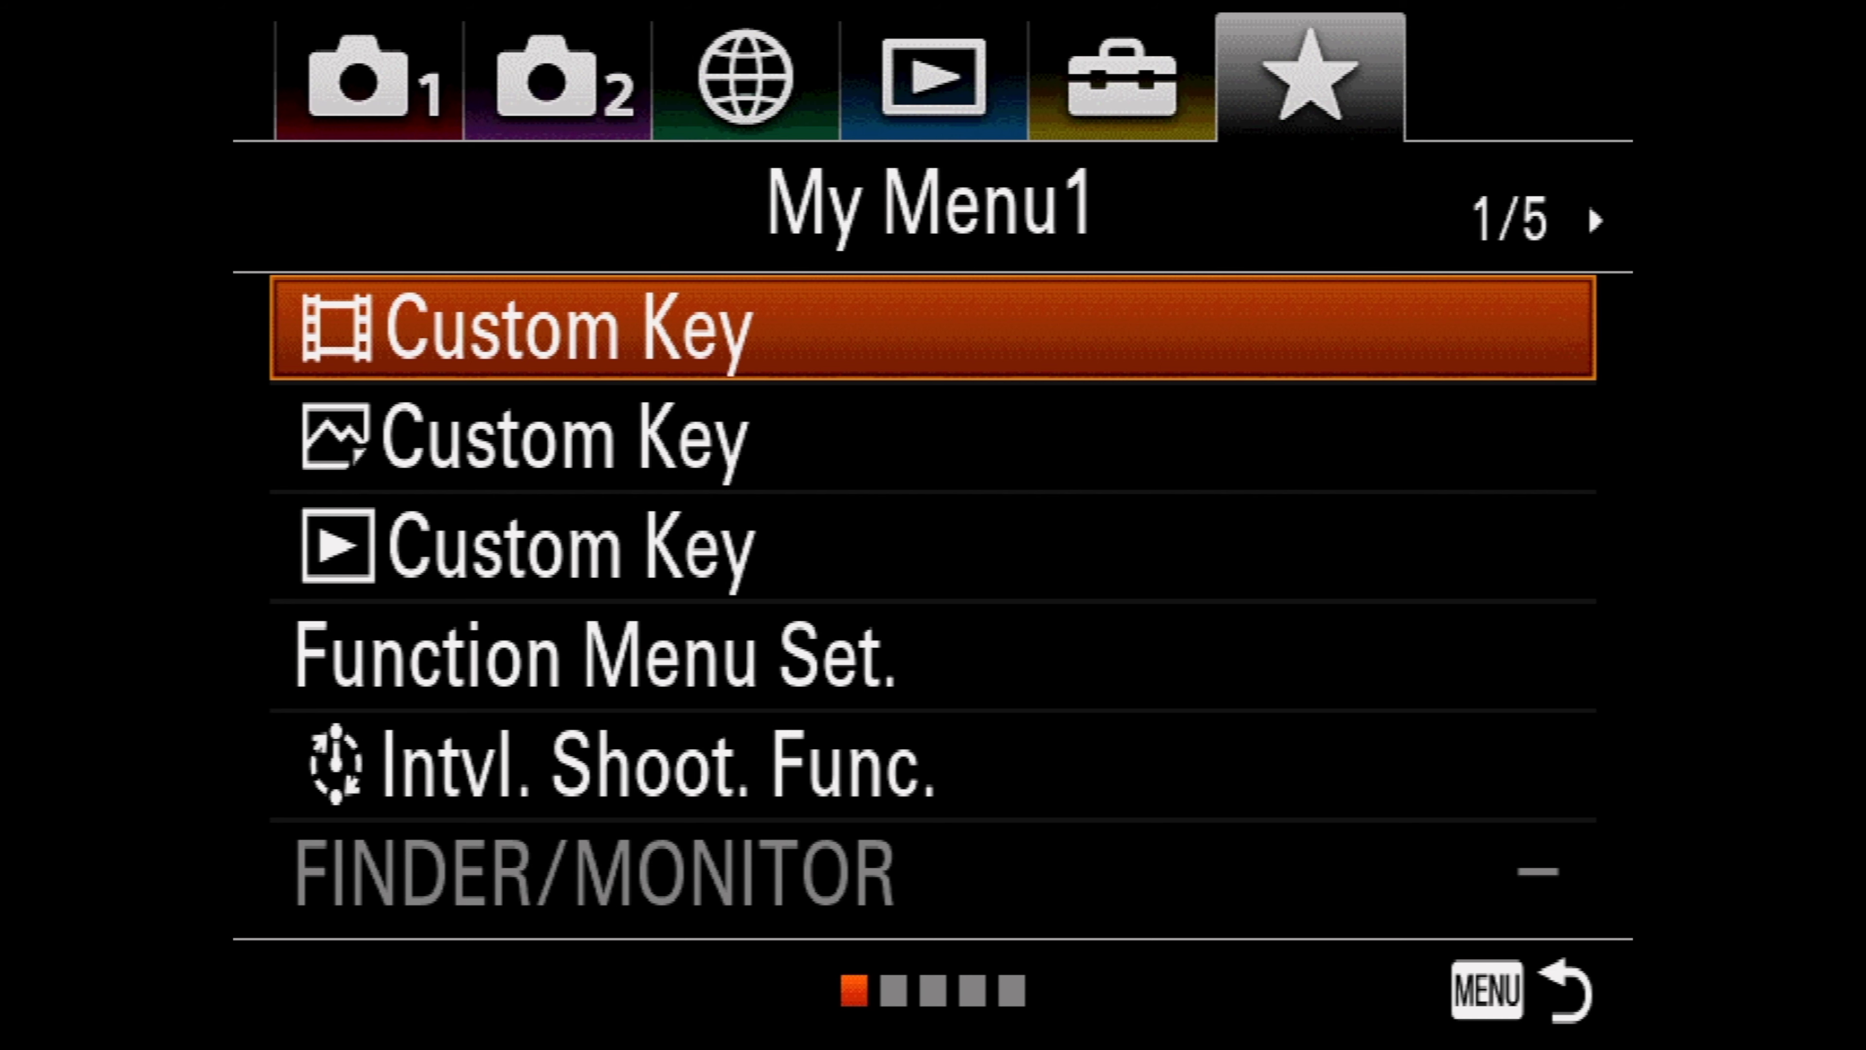
{"action": "key", "text": "Down"}
{"action": "key", "text": "Down"}
{"action": "key", "text": "Down"}
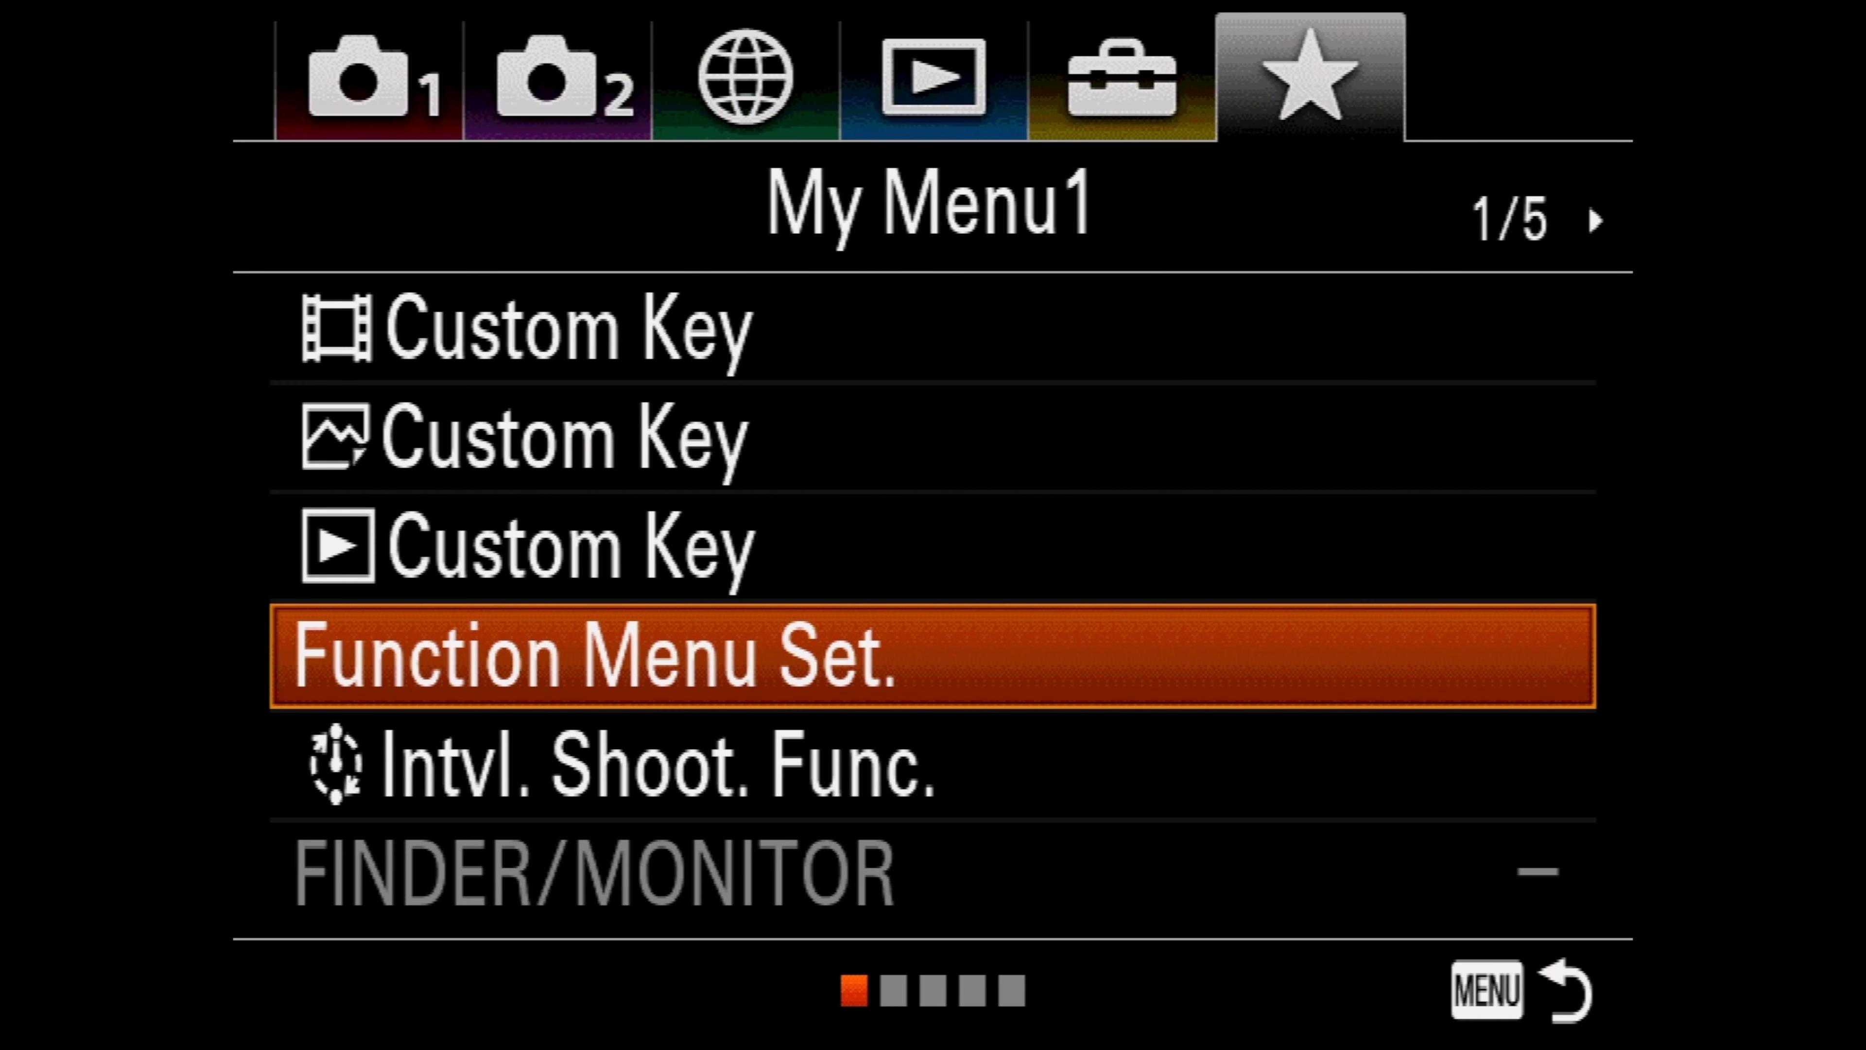
{"action": "key", "text": "Down"}
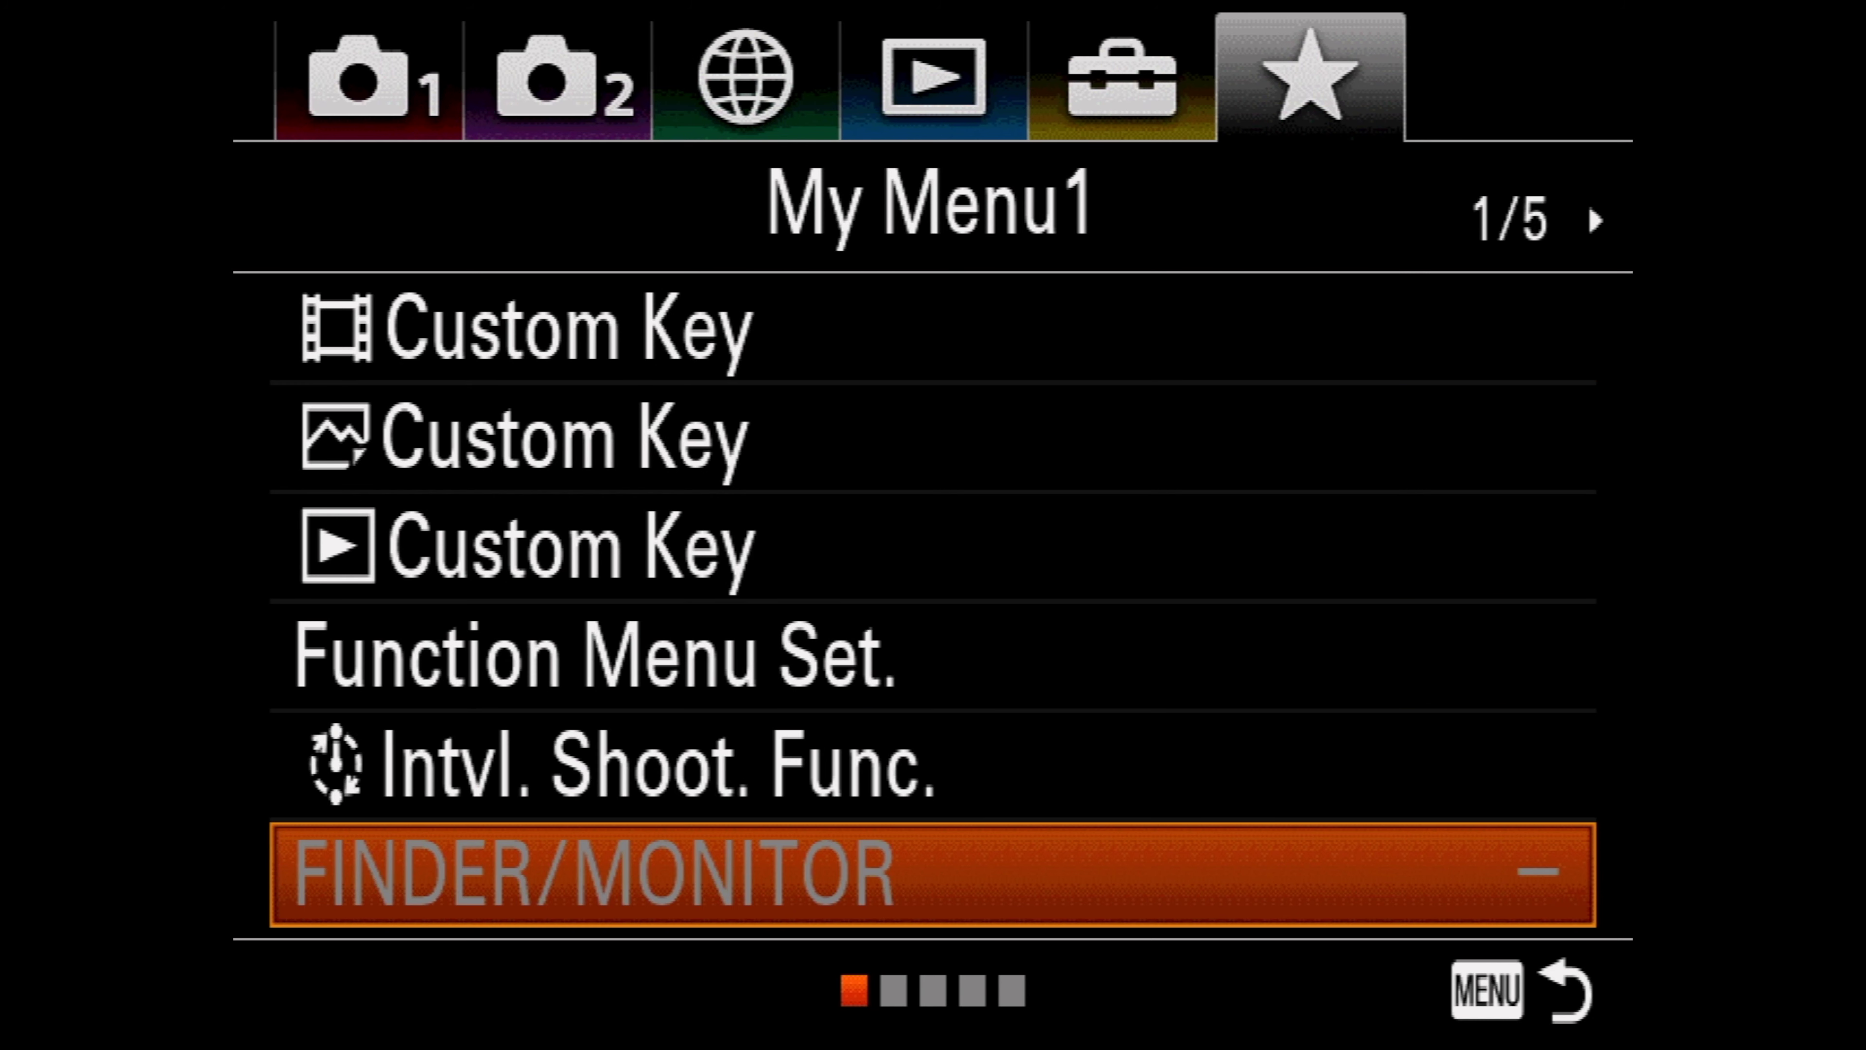
{"action": "key", "text": "Up"}
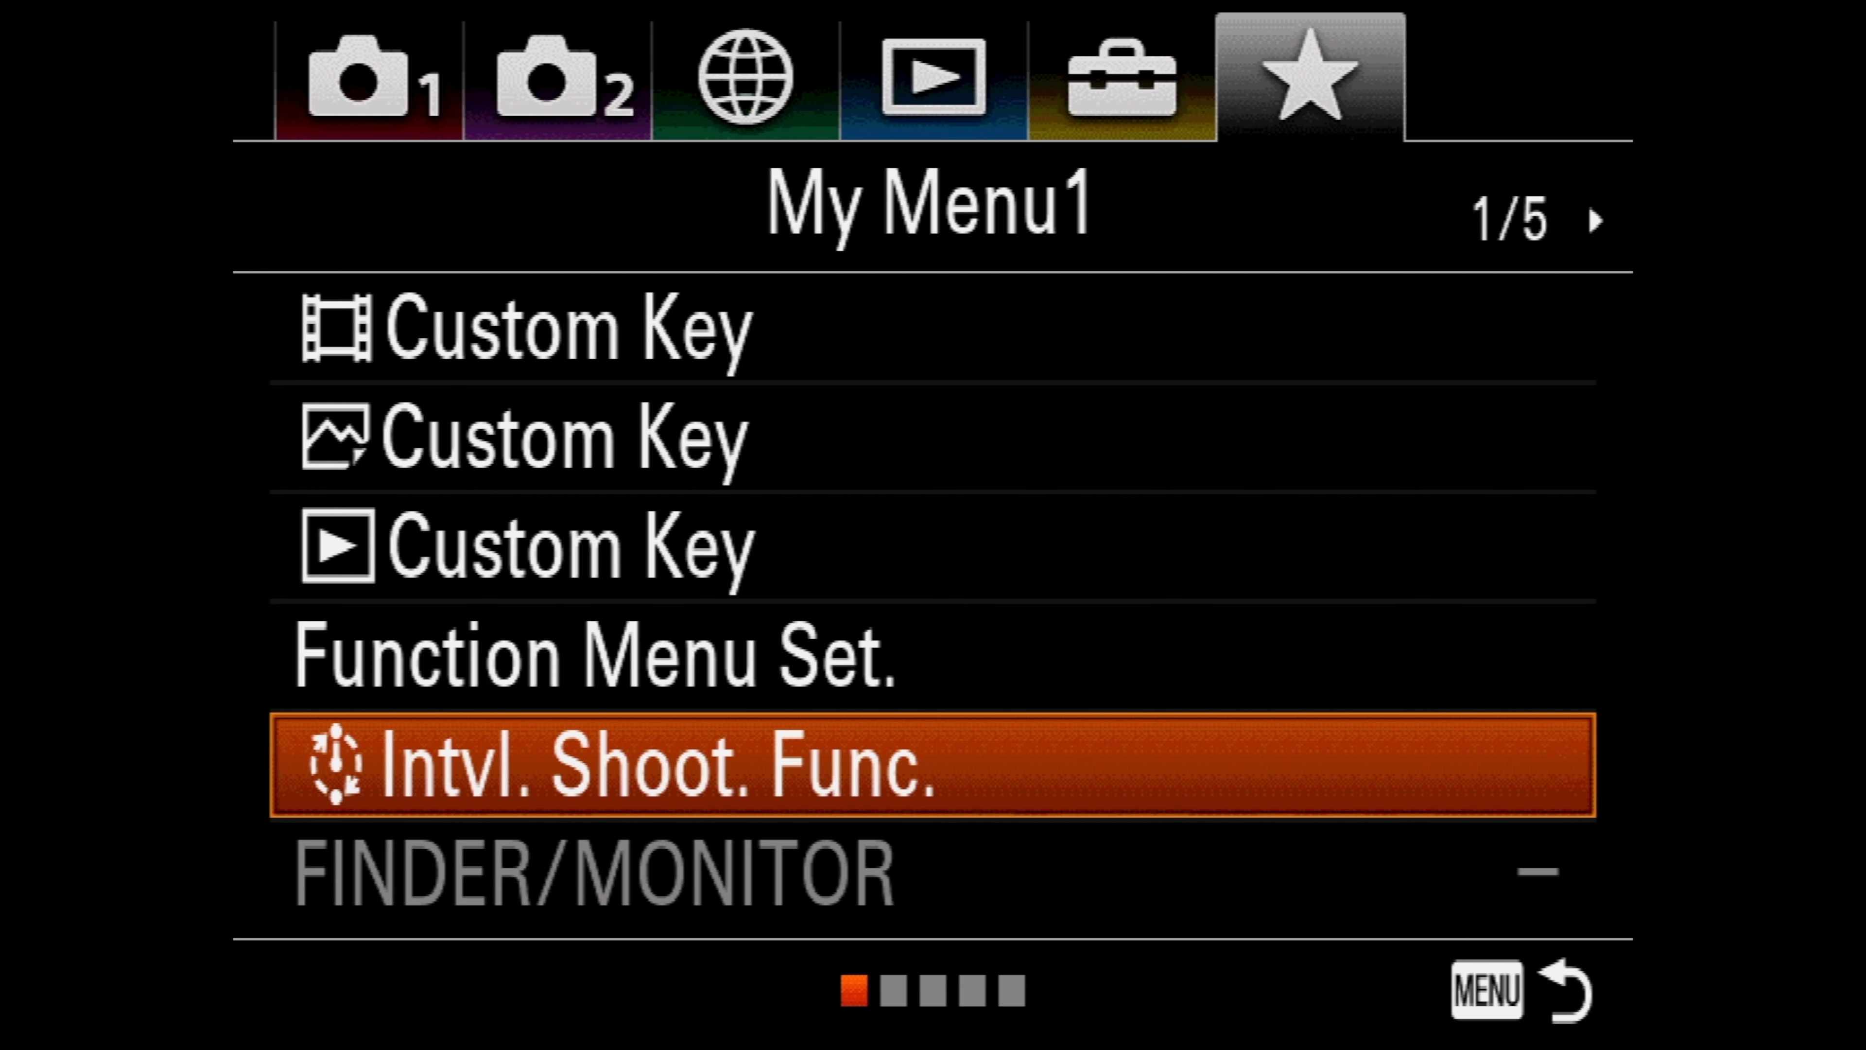
{"action": "key", "text": "Down"}
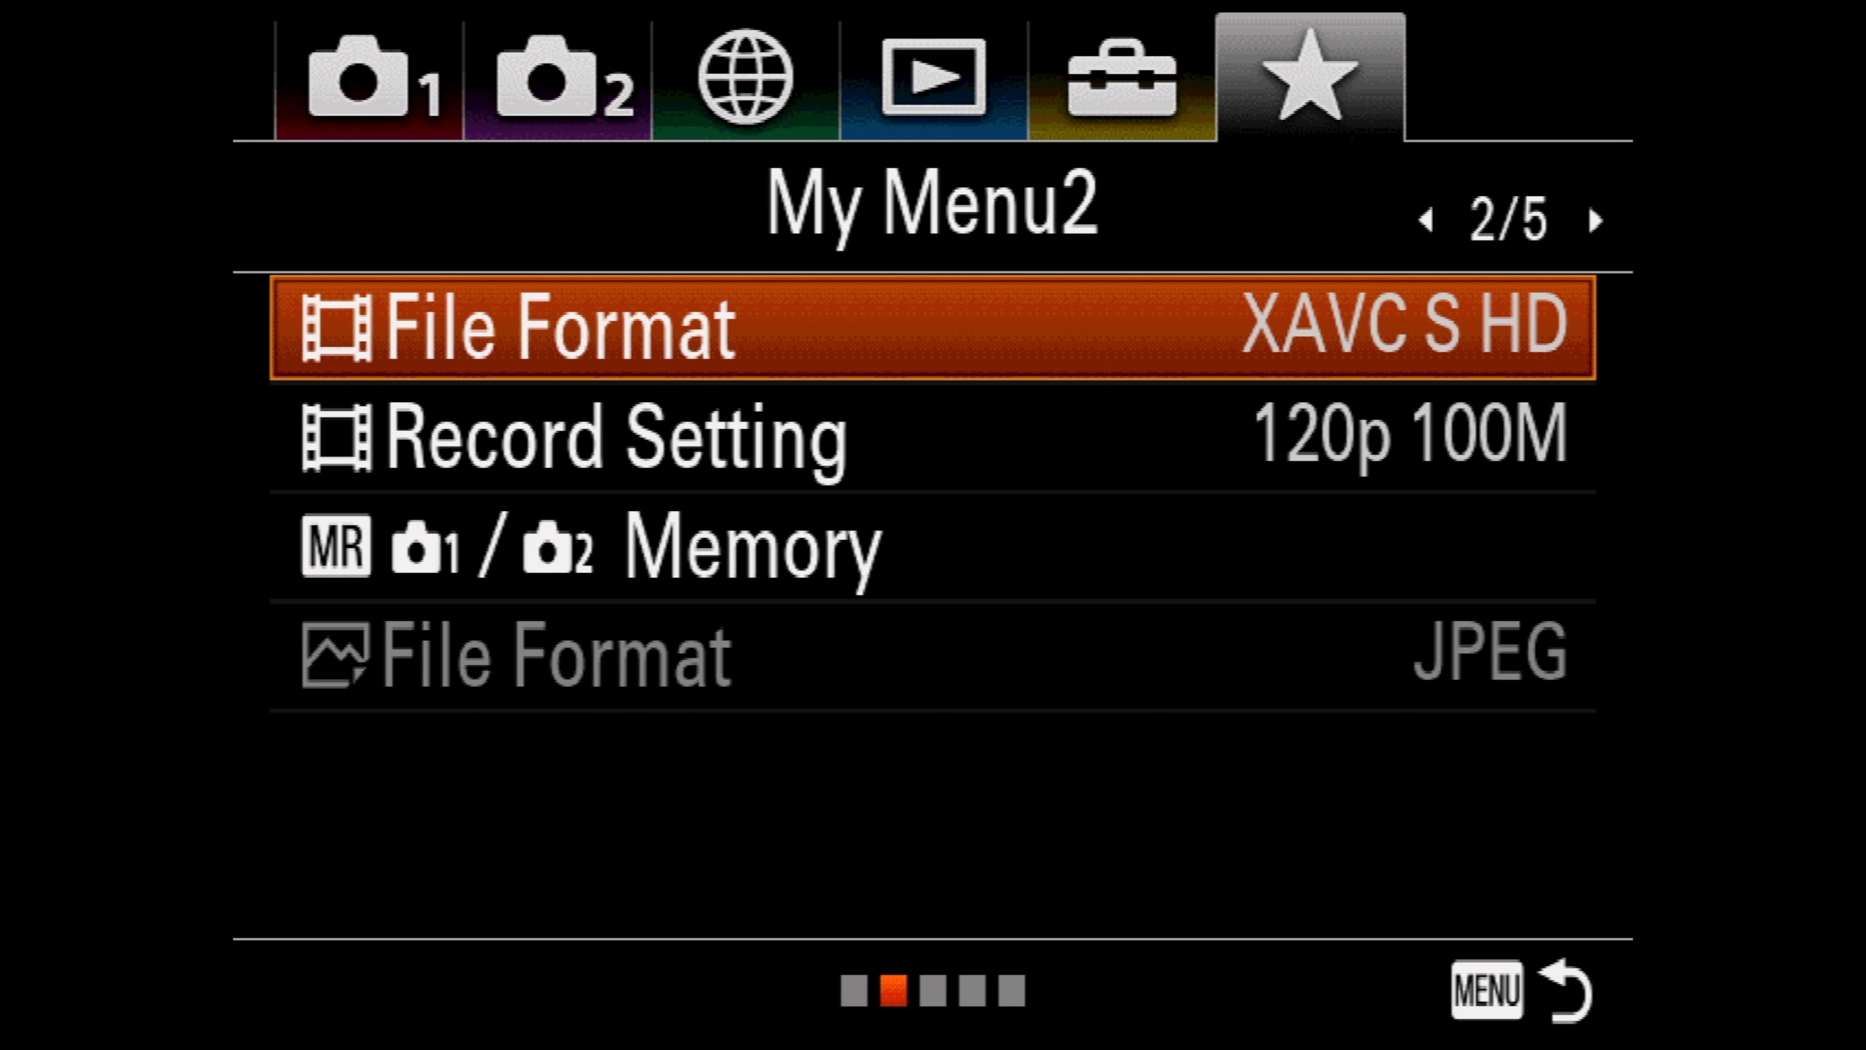
Set the movie Record Setting in My Menu2 to 60p 50M.
{"action": "key", "text": "Down"}
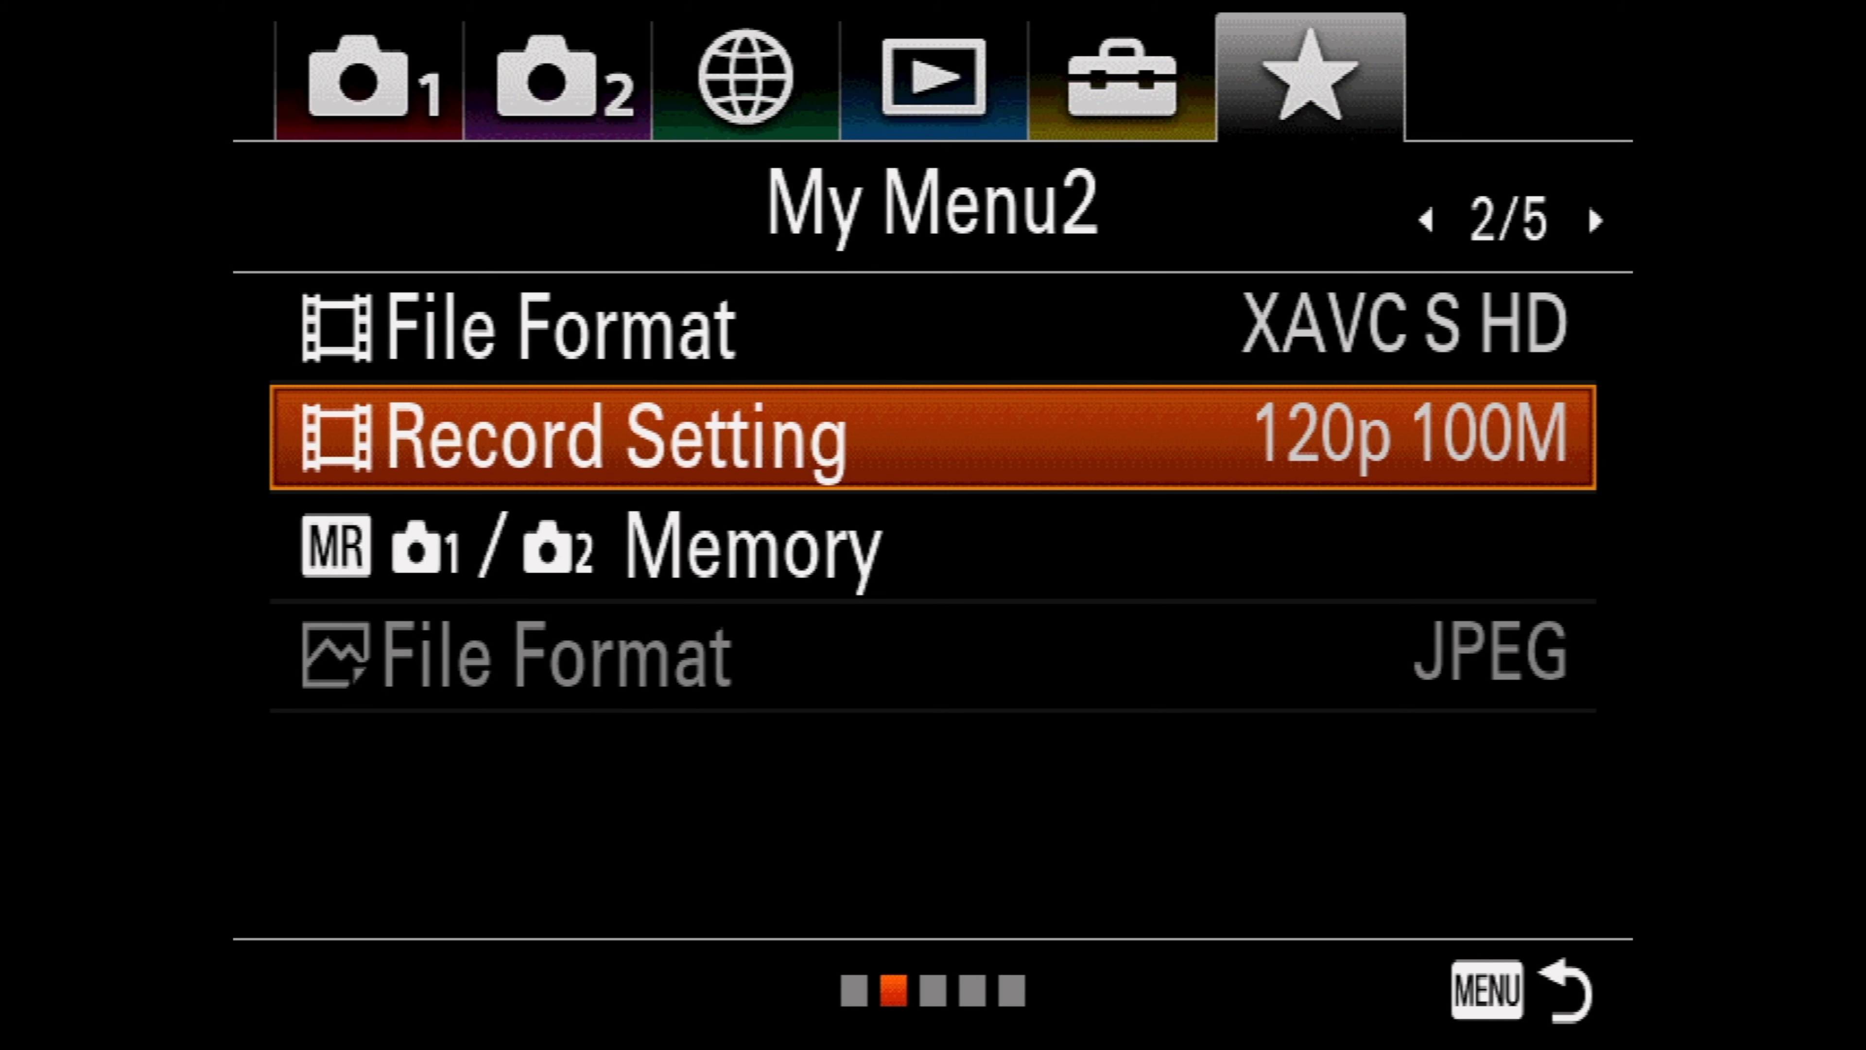
{"action": "key", "text": "Return"}
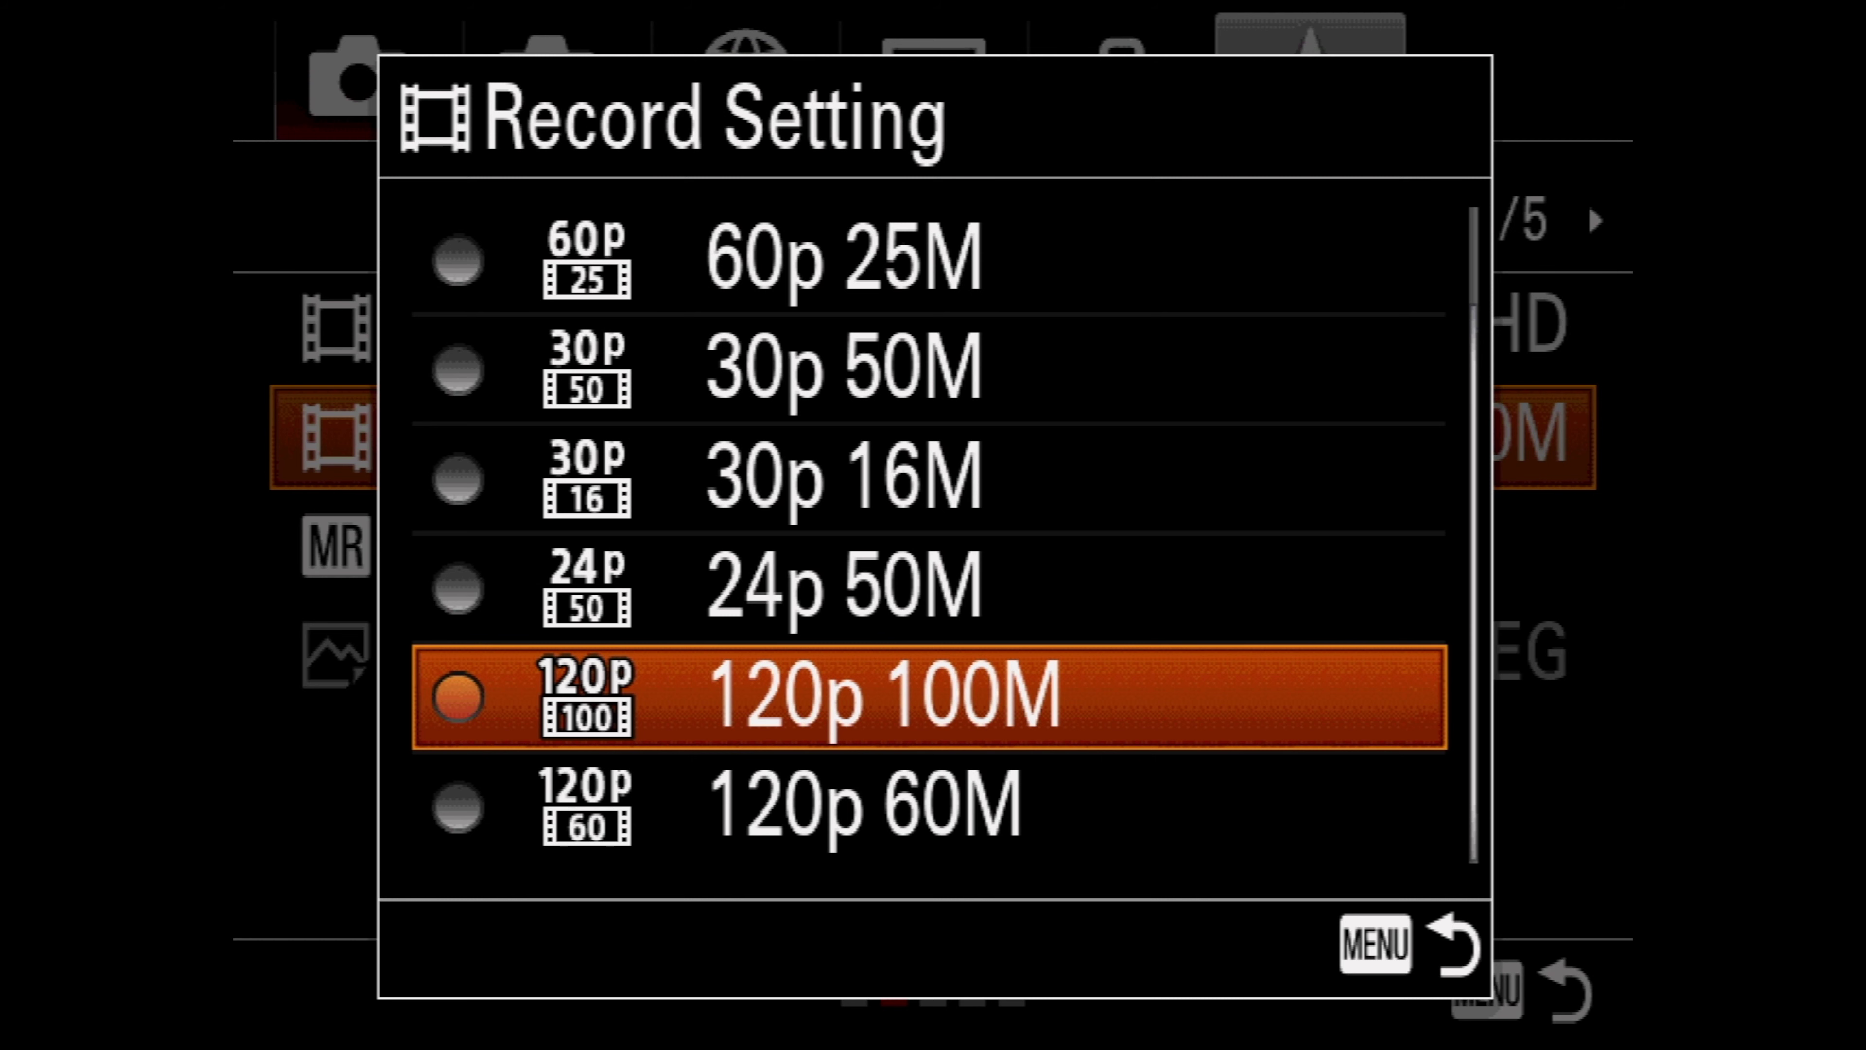
{"action": "key", "text": "Up"}
{"action": "key", "text": "Up"}
{"action": "key", "text": "Up"}
{"action": "key", "text": "Up"}
{"action": "key", "text": "Up"}
{"action": "key", "text": "Up"}
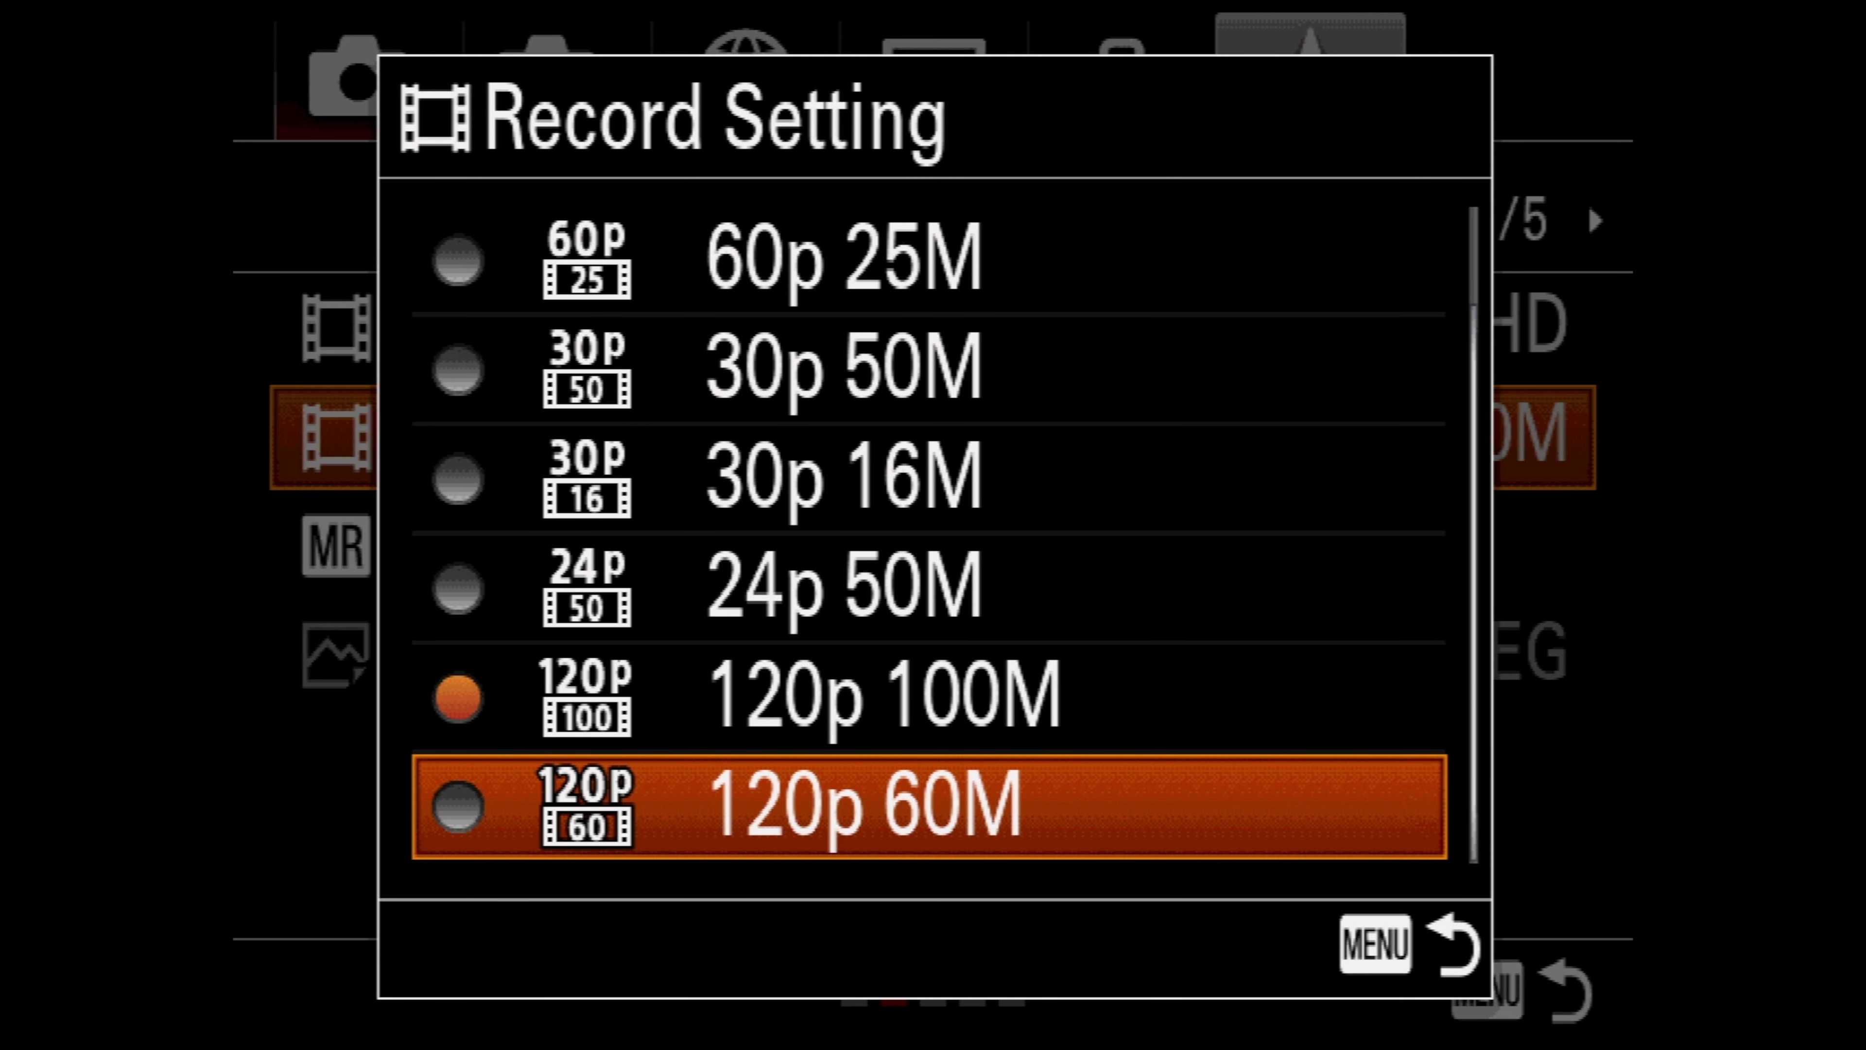
{"action": "key", "text": "Down"}
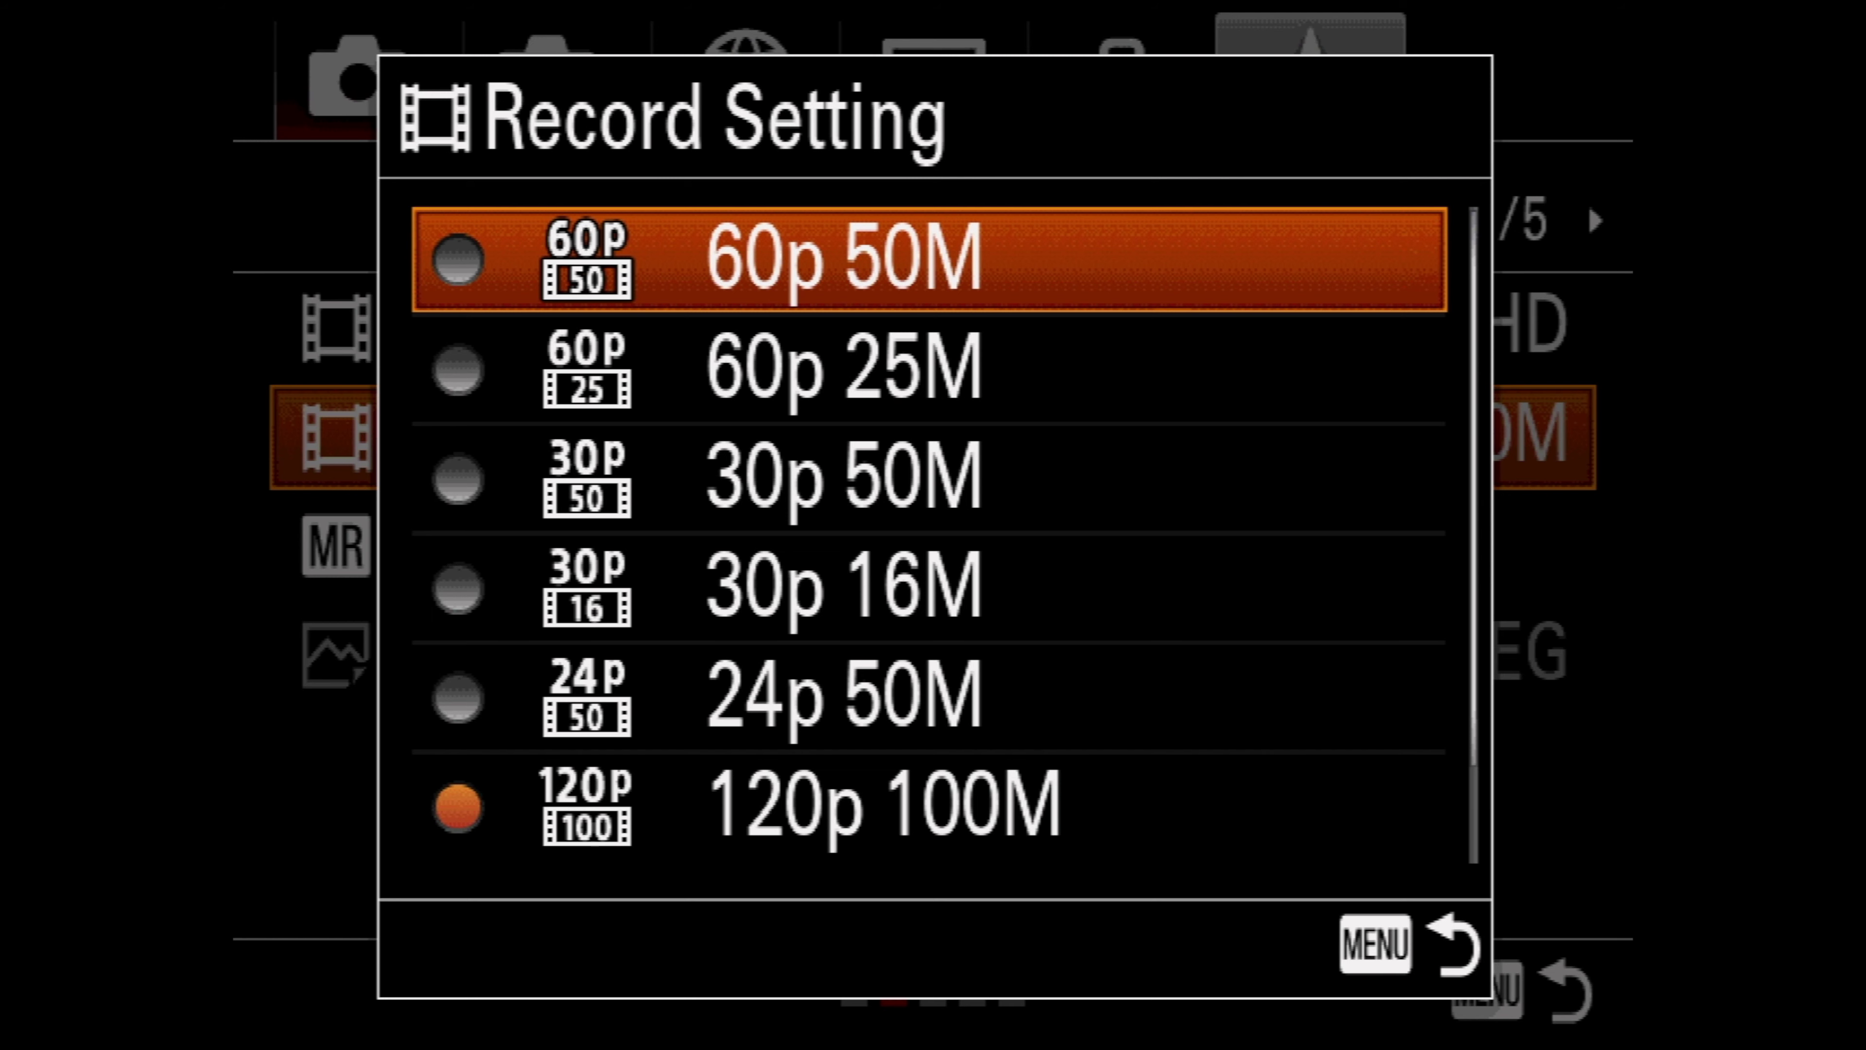
{"action": "key", "text": "Return"}
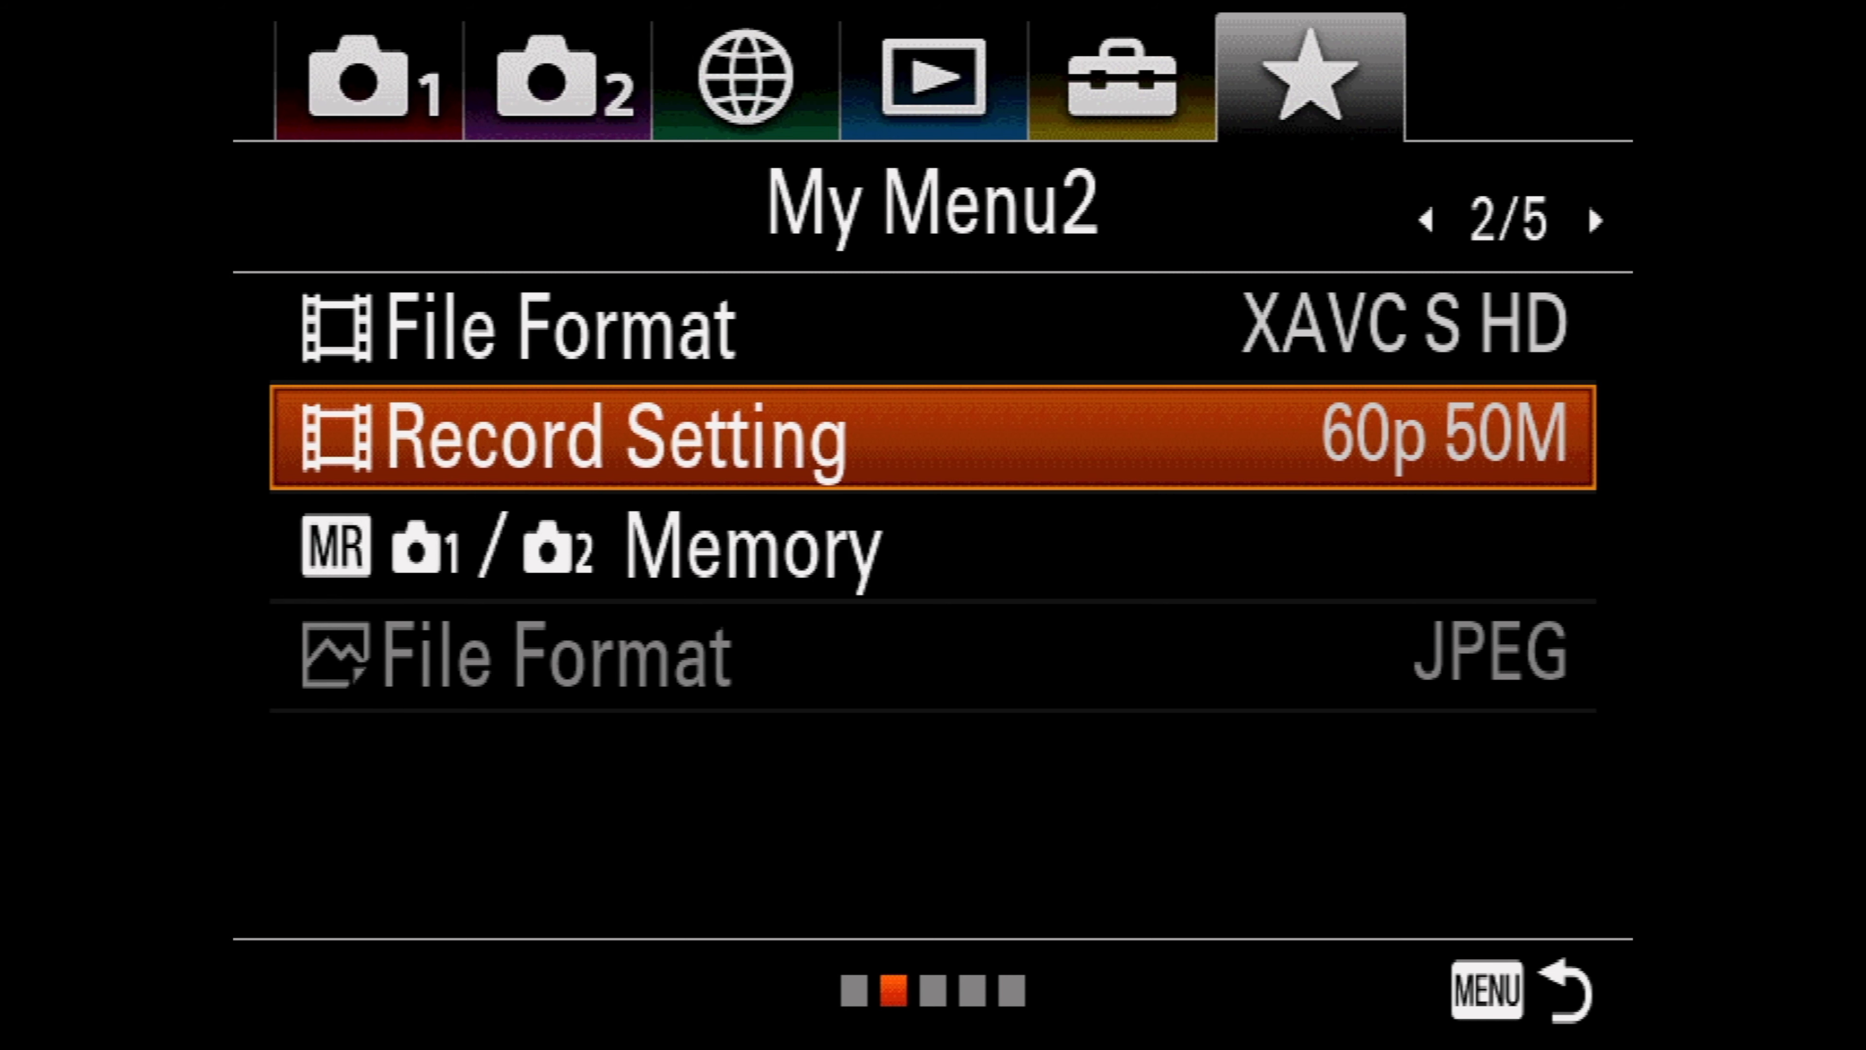
Open the movie File Format options in My Menu2 and look over the available recording formats.
{"action": "key", "text": "Up"}
{"action": "key", "text": "Return"}
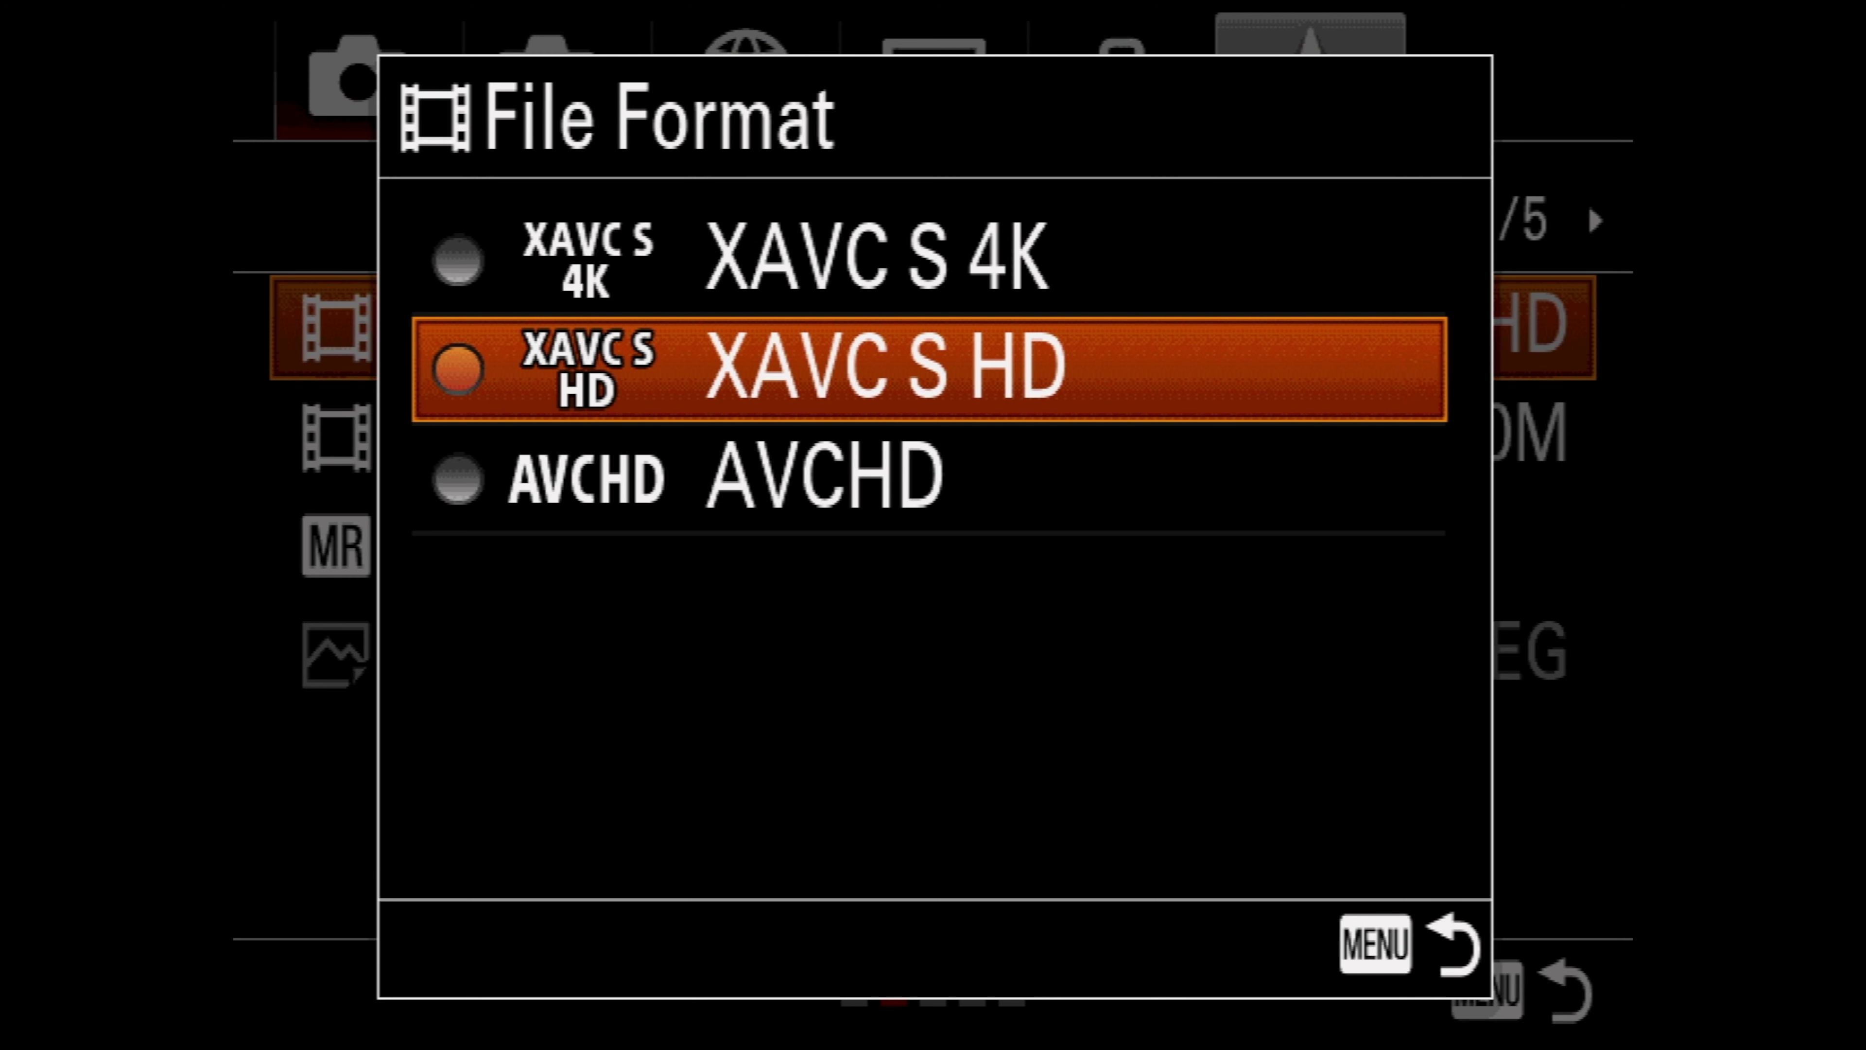
{"action": "key", "text": "Up"}
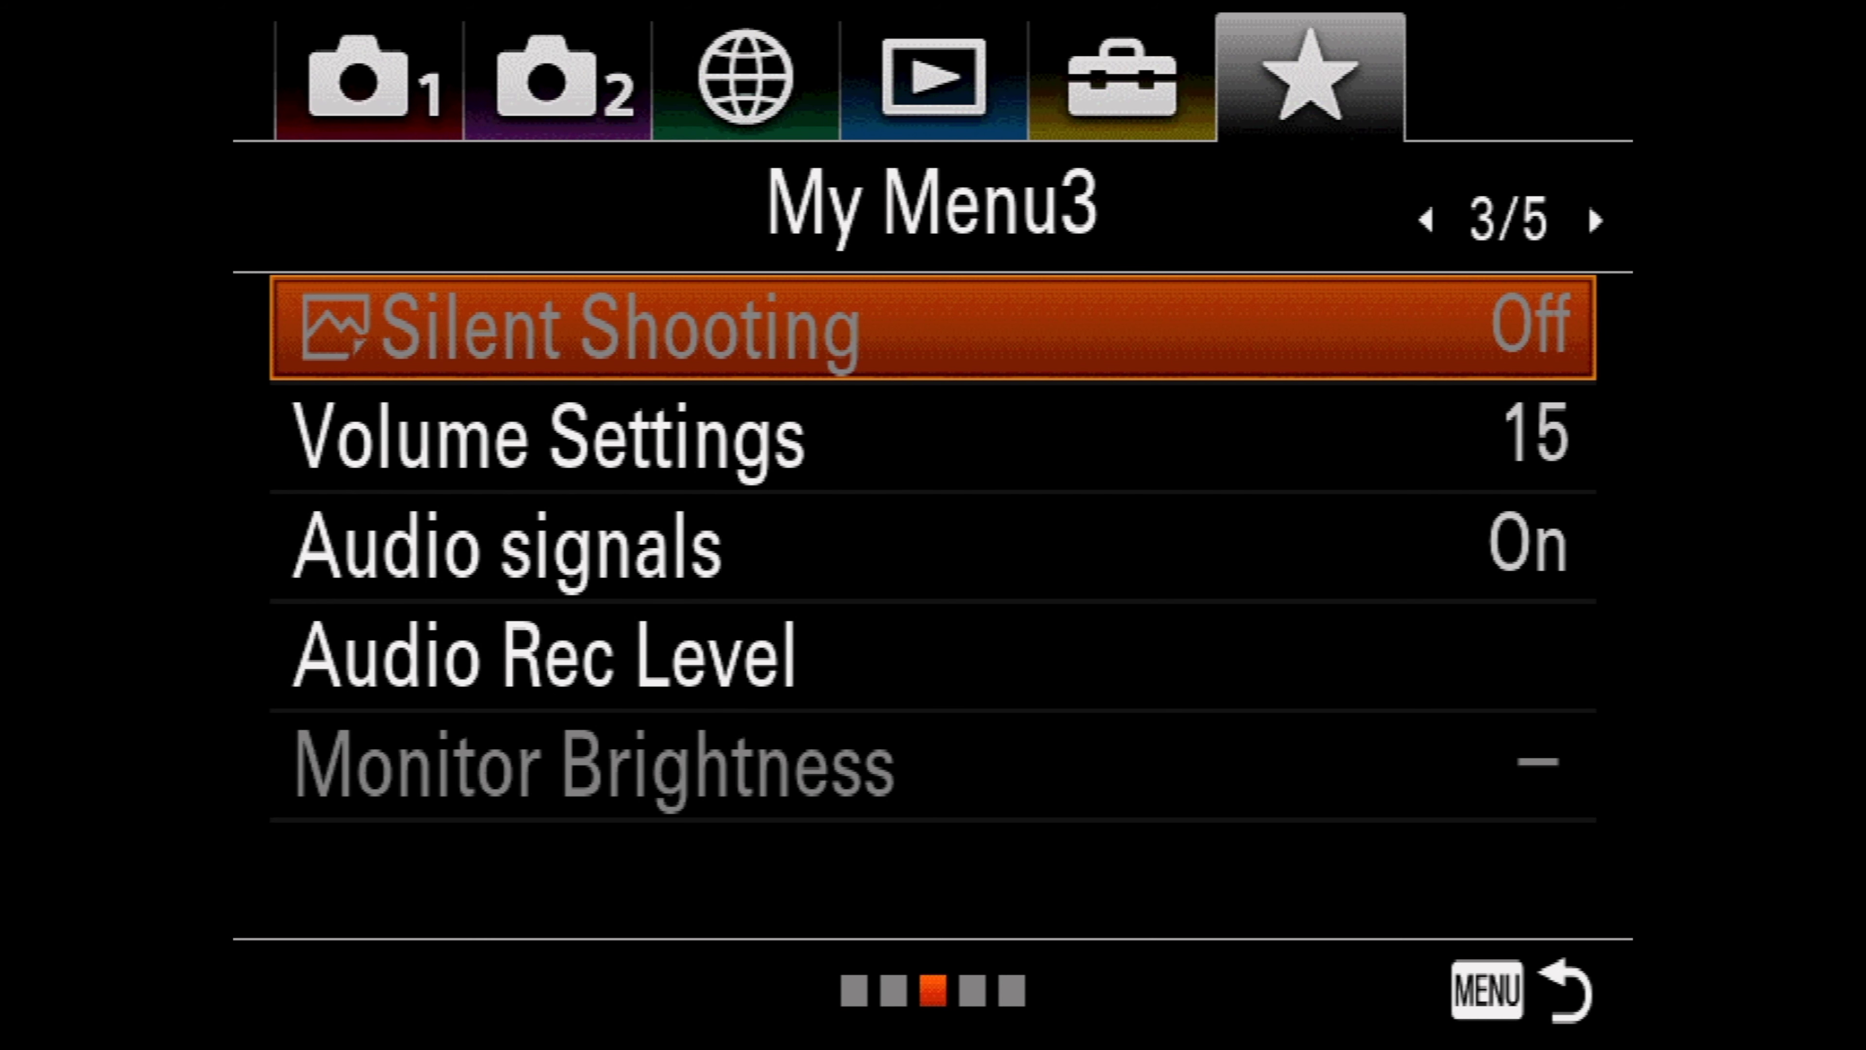
Go past My Menu4 to the My Menu Setting page and open Add Item to see the items that can be added.
{"action": "key", "text": "Right"}
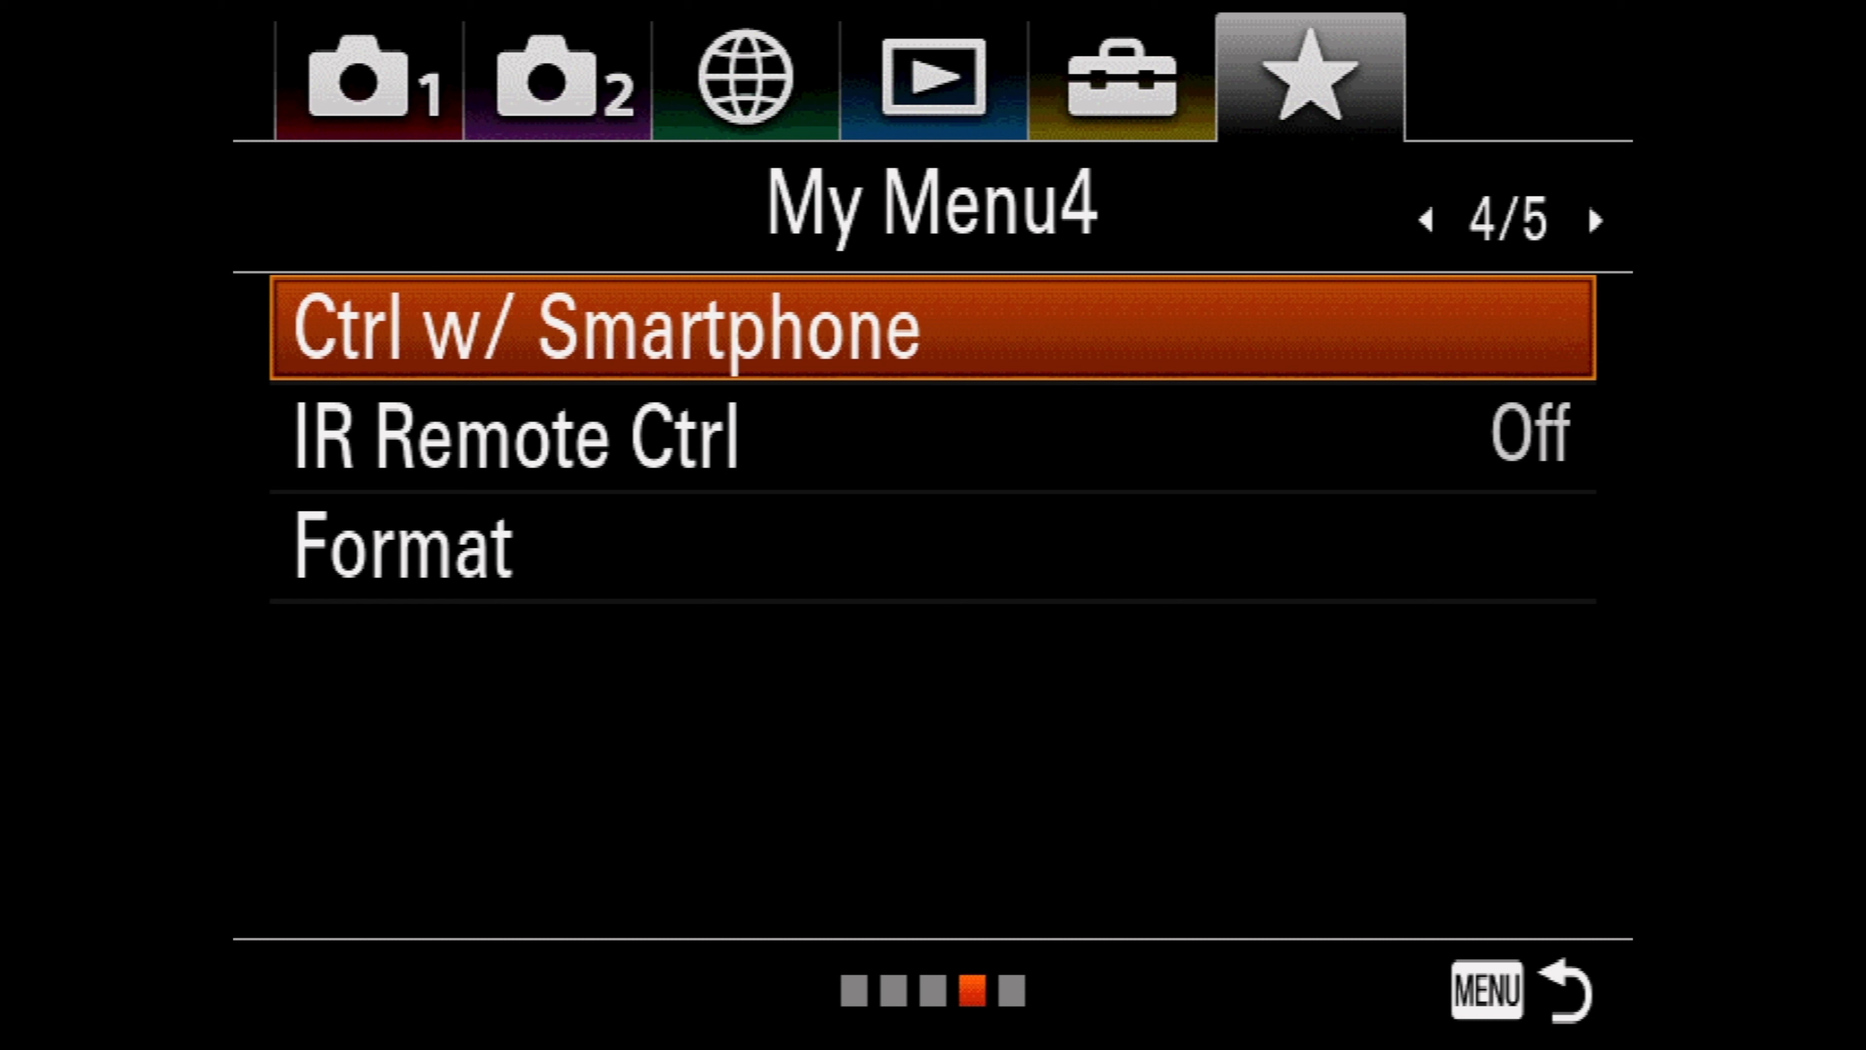
{"action": "key", "text": "Right"}
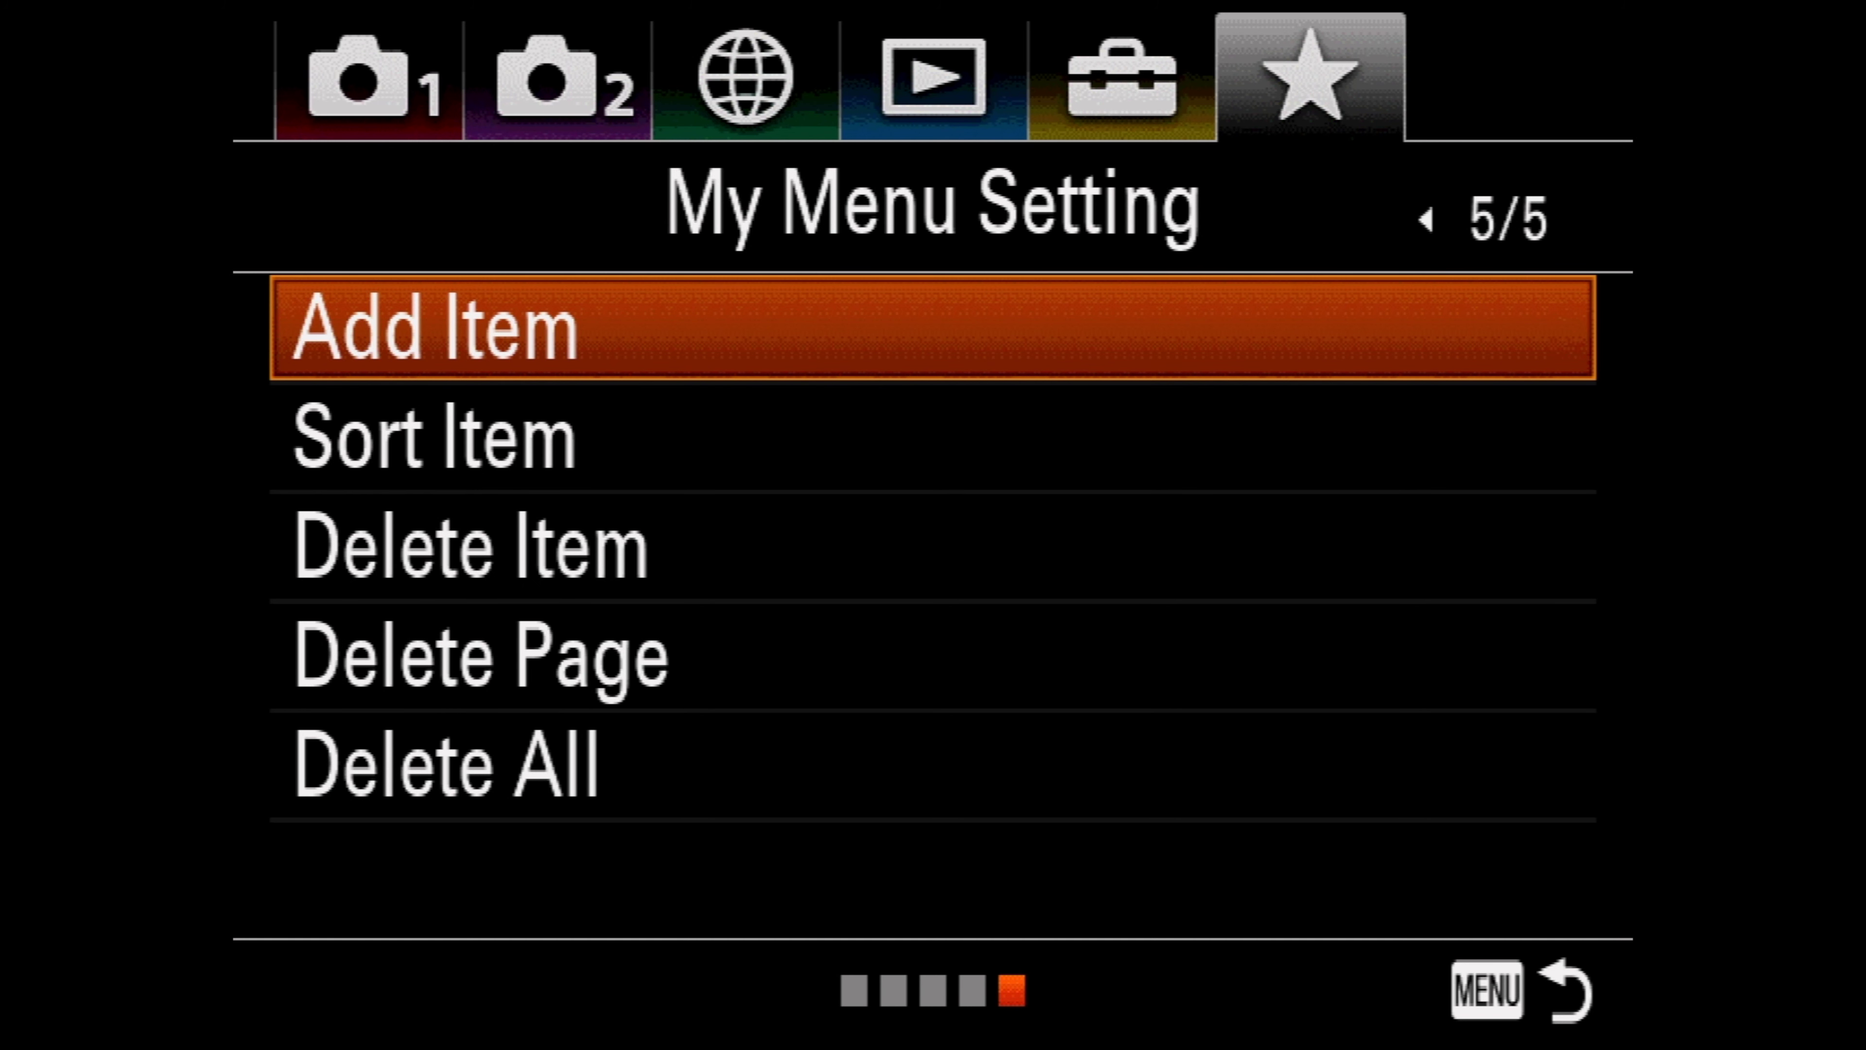
{"action": "key", "text": "Return"}
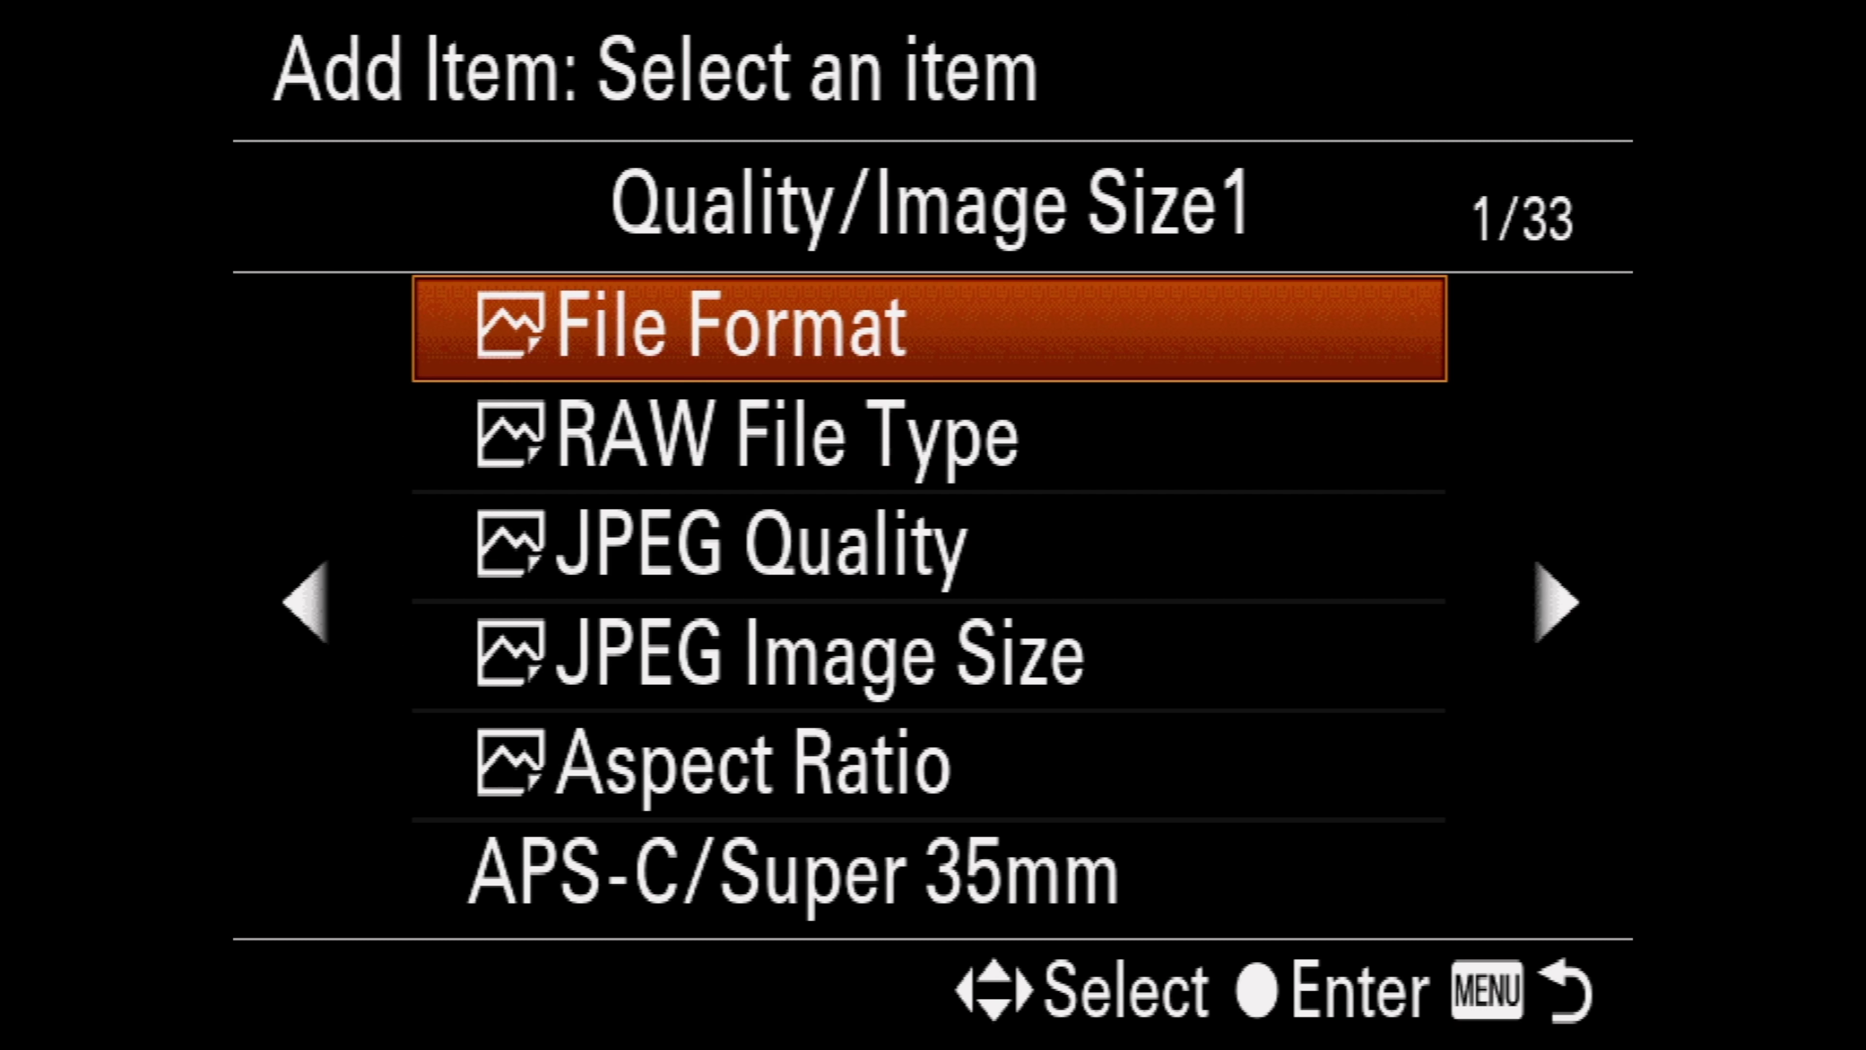